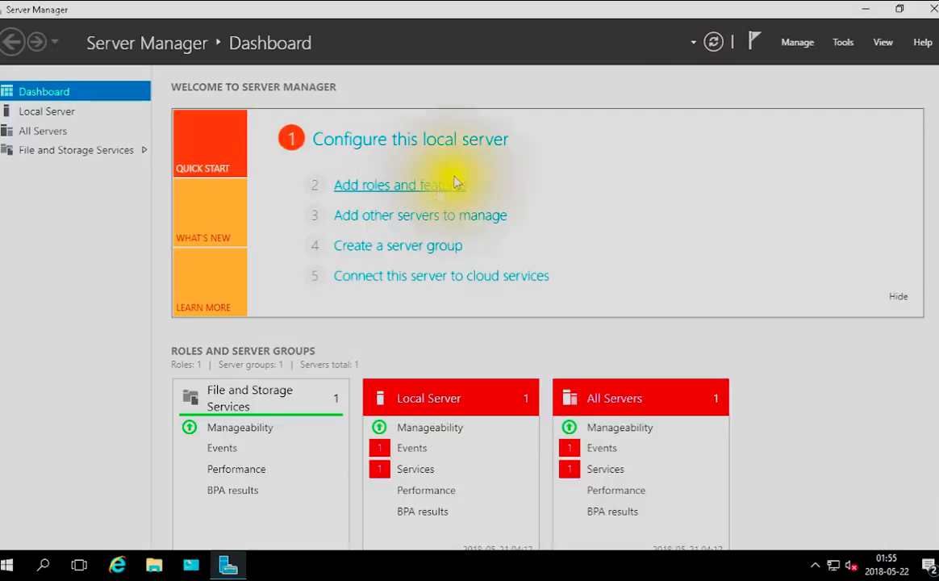
# Start adding roles and features, keeping the default installation type and HACKIT-SERVER as the destination, and proceed to the server roles
pyautogui.click(798, 42)
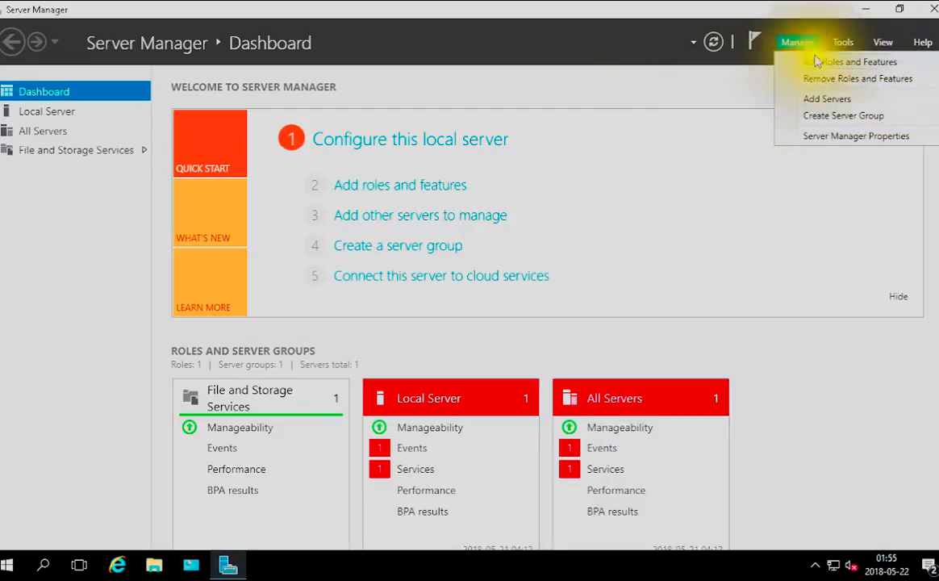
pyautogui.click(441, 185)
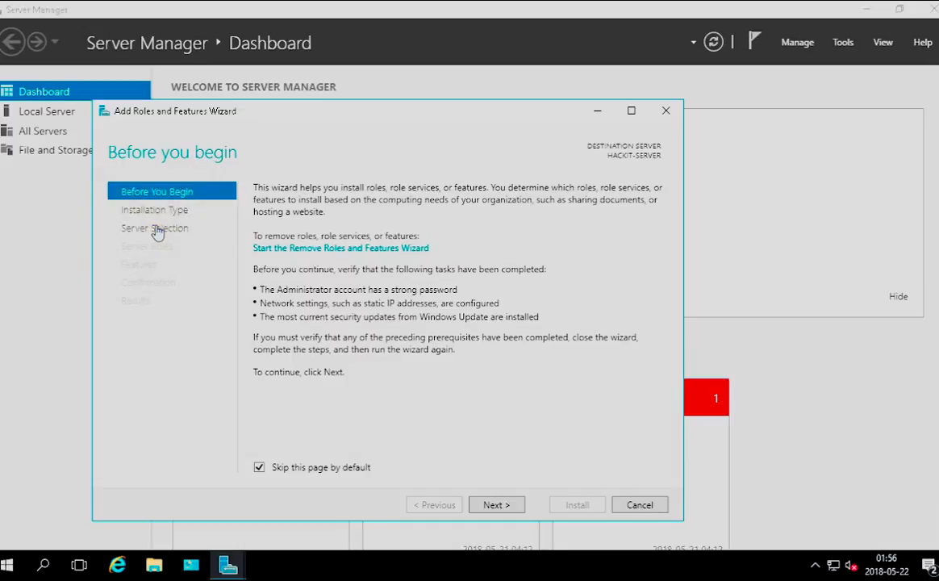
pyautogui.click(496, 504)
pyautogui.click(497, 505)
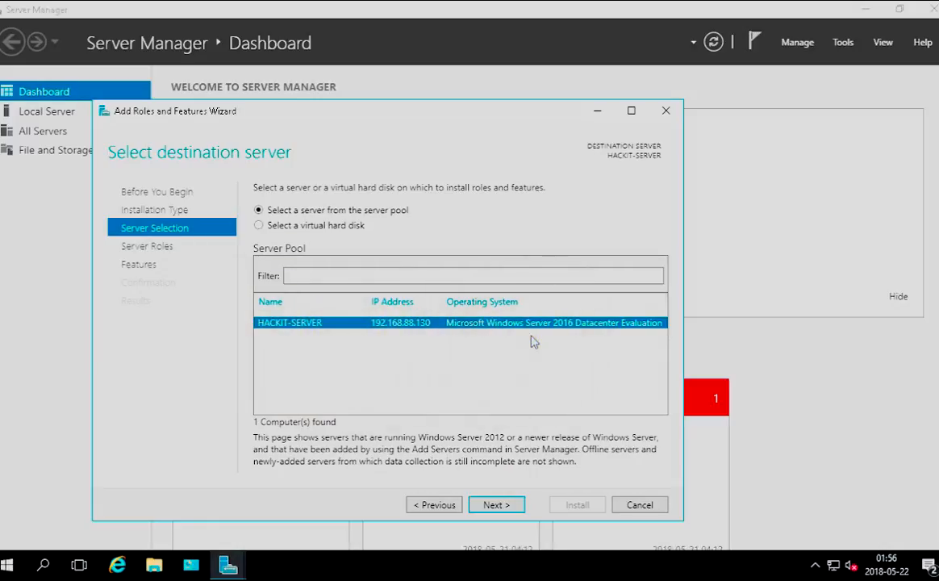
pyautogui.click(509, 504)
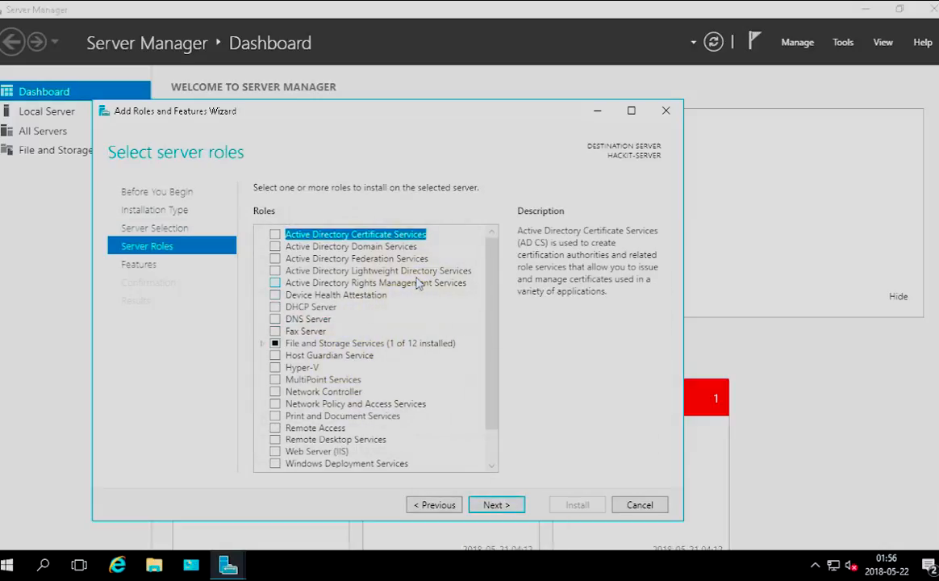
# Select the Active Directory Domain Services role and all File and iSCSI Services except iSCSI Target Storage Provider, adding their required features
pyautogui.click(276, 247)
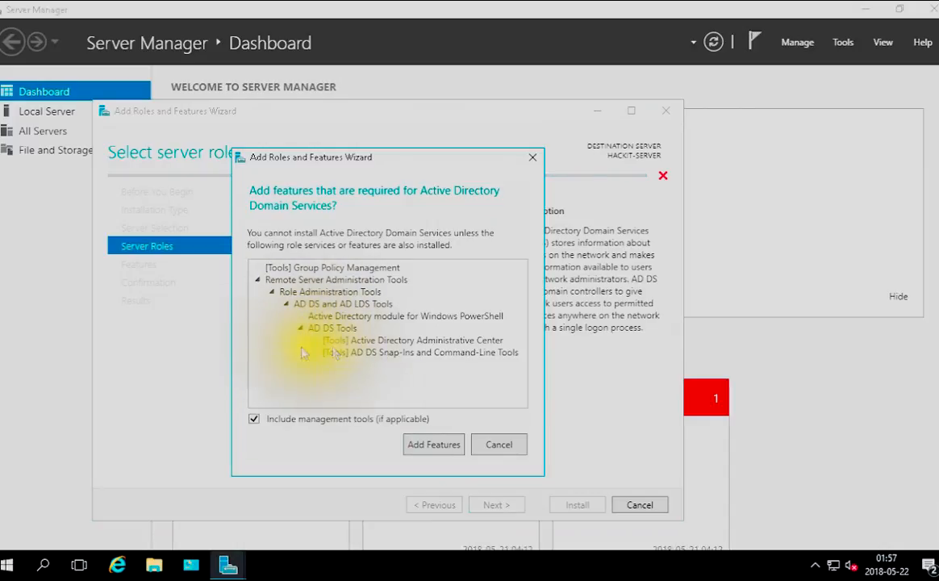
pyautogui.click(444, 448)
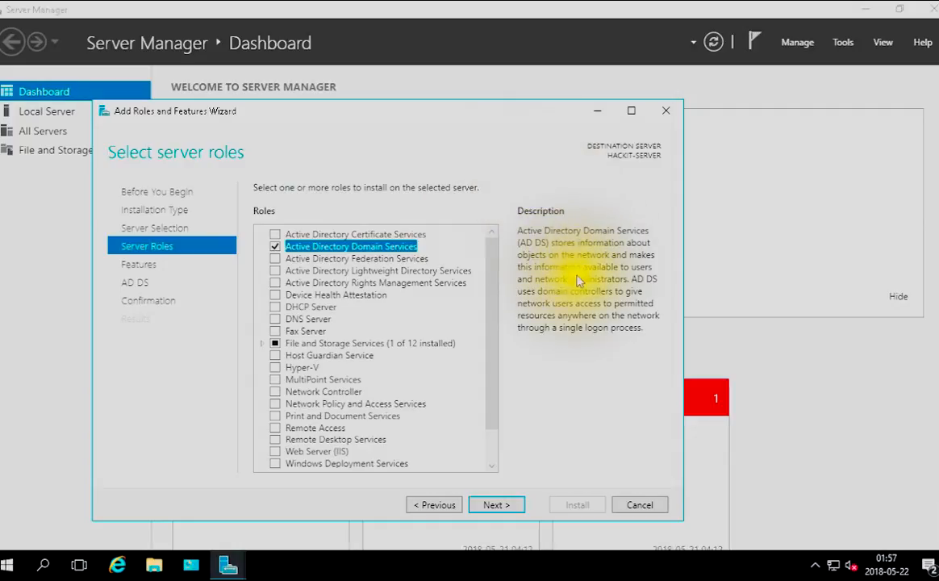
pyautogui.click(260, 344)
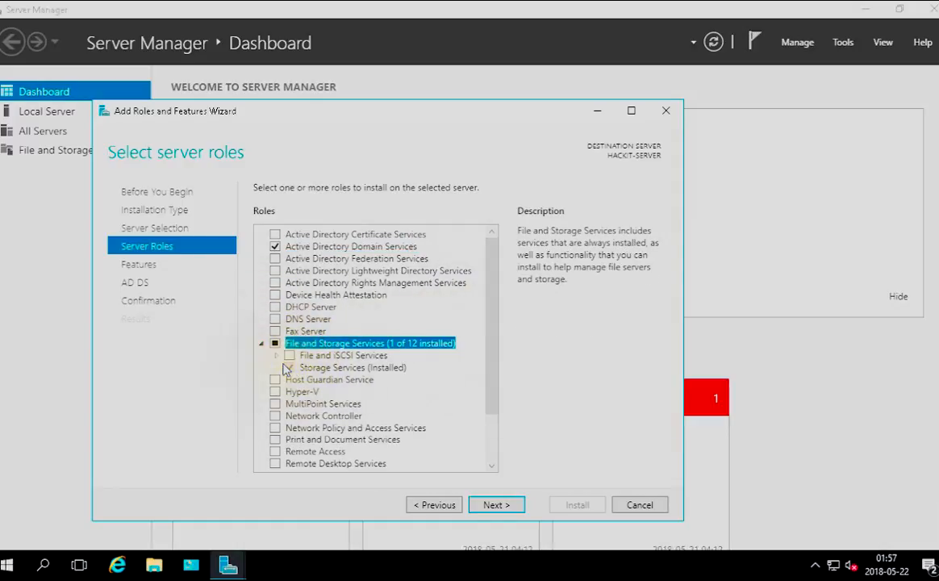
pyautogui.click(276, 355)
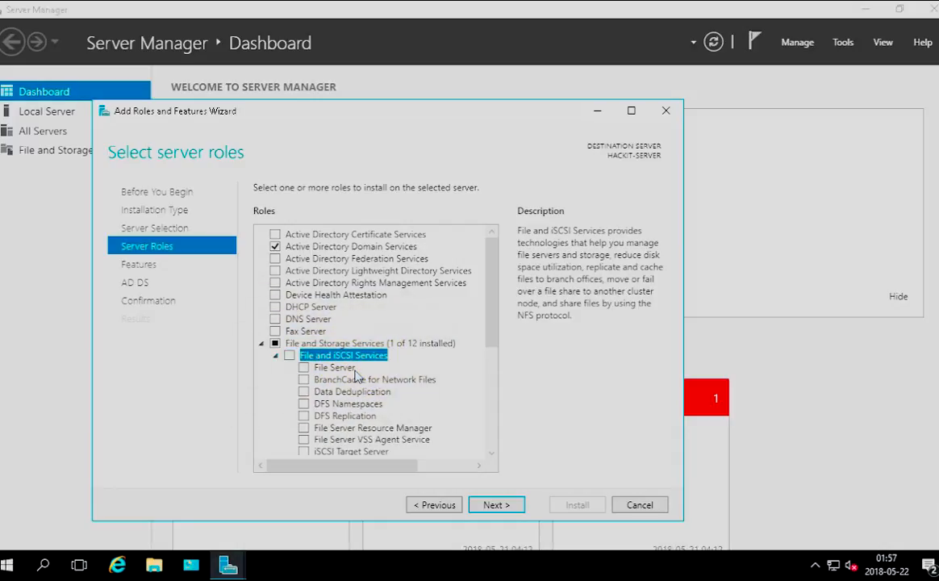
pyautogui.scroll(-2, 357, 375)
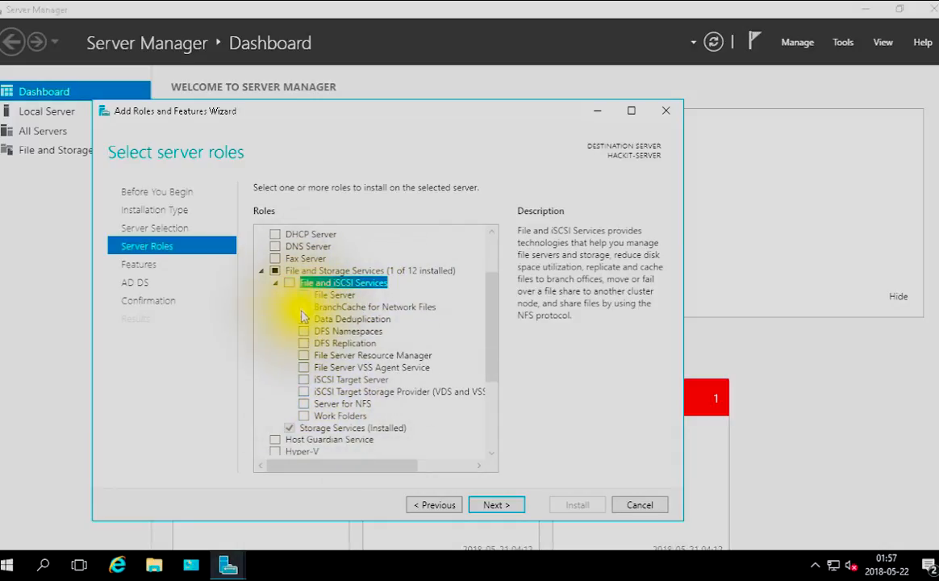
pyautogui.click(304, 416)
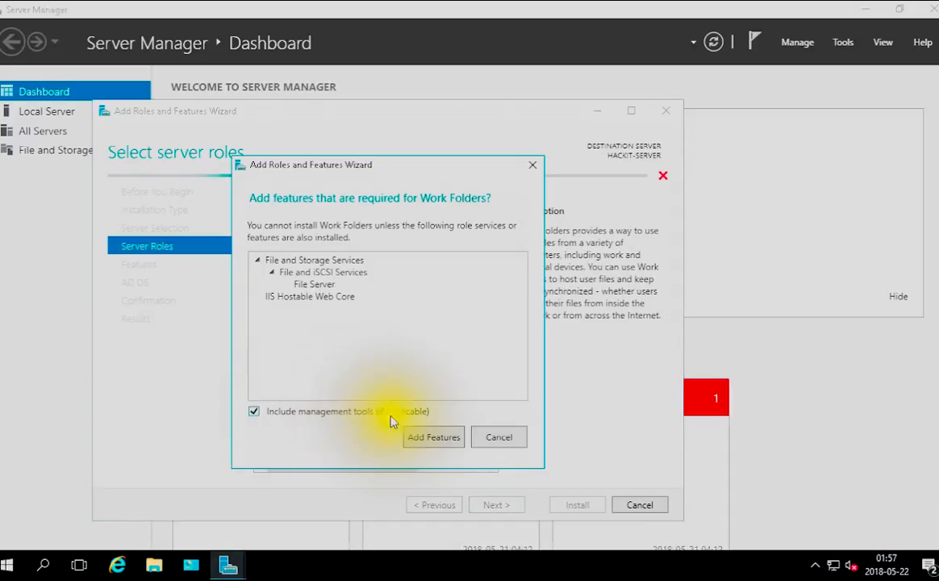
pyautogui.click(411, 437)
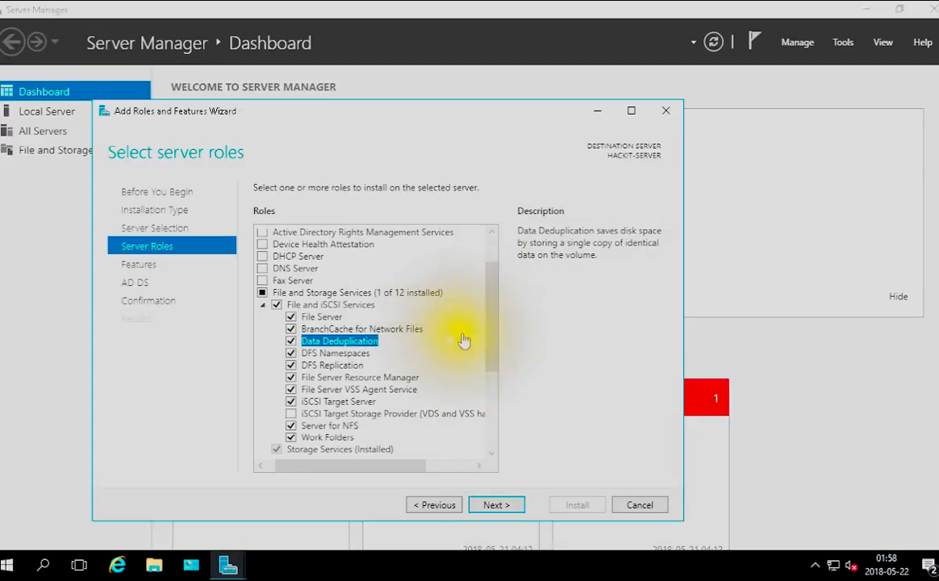
# Try to select the Remote Access role
pyautogui.moveTo(491, 324); pyautogui.dragTo(491, 432)
pyautogui.moveTo(491, 346); pyautogui.dragTo(479, 447)
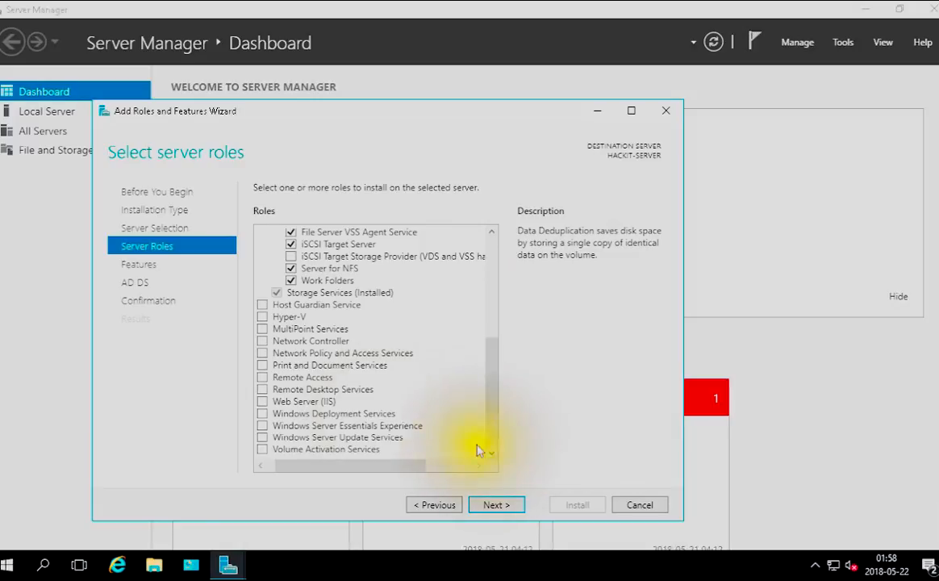
pyautogui.click(264, 378)
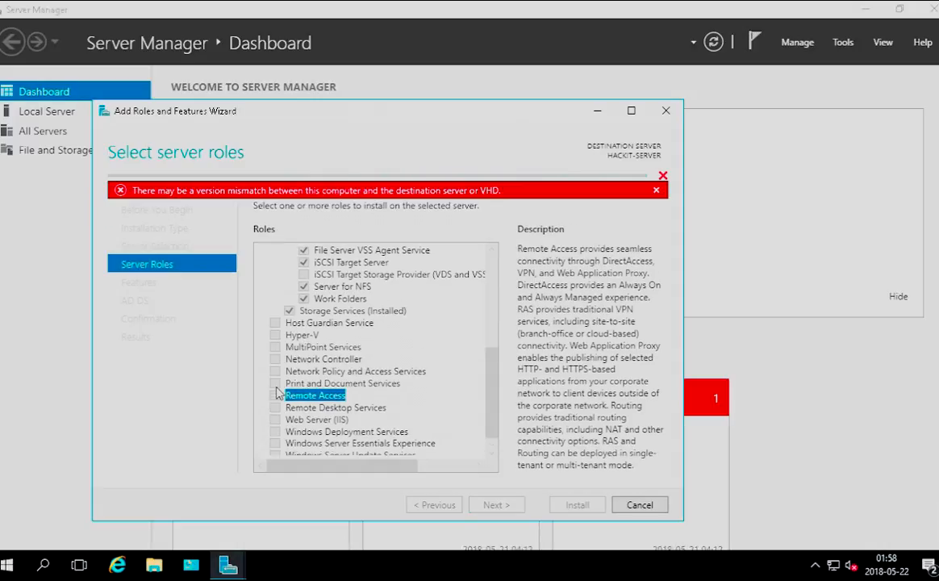
# Select the Remote Desktop Services and Print and Document Services roles, including the required print management tools
pyautogui.click(284, 390)
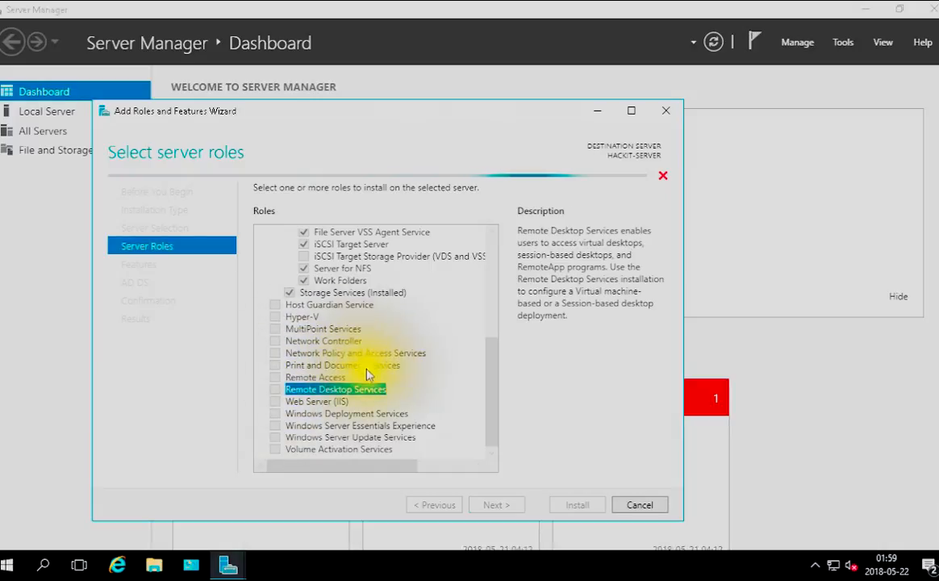
pyautogui.press('space')
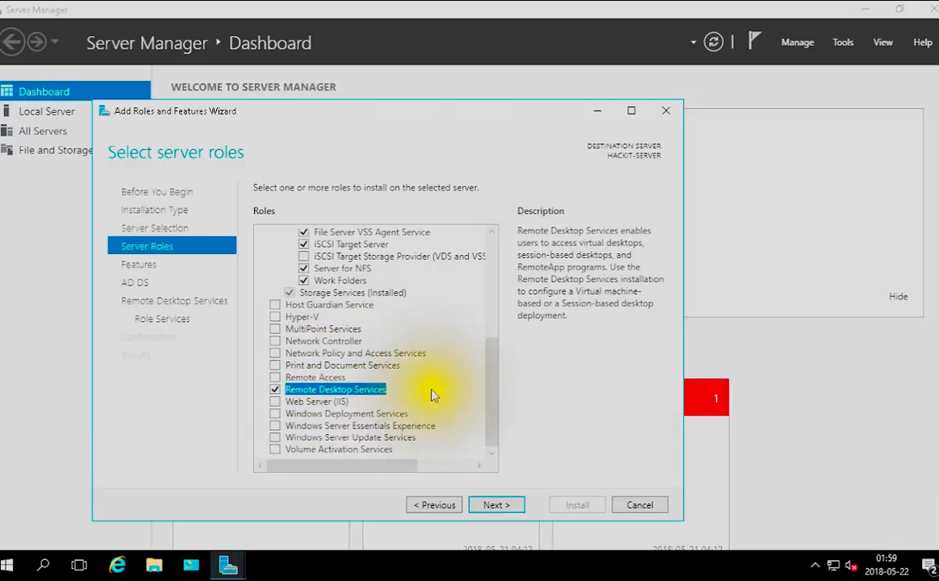
pyautogui.click(275, 365)
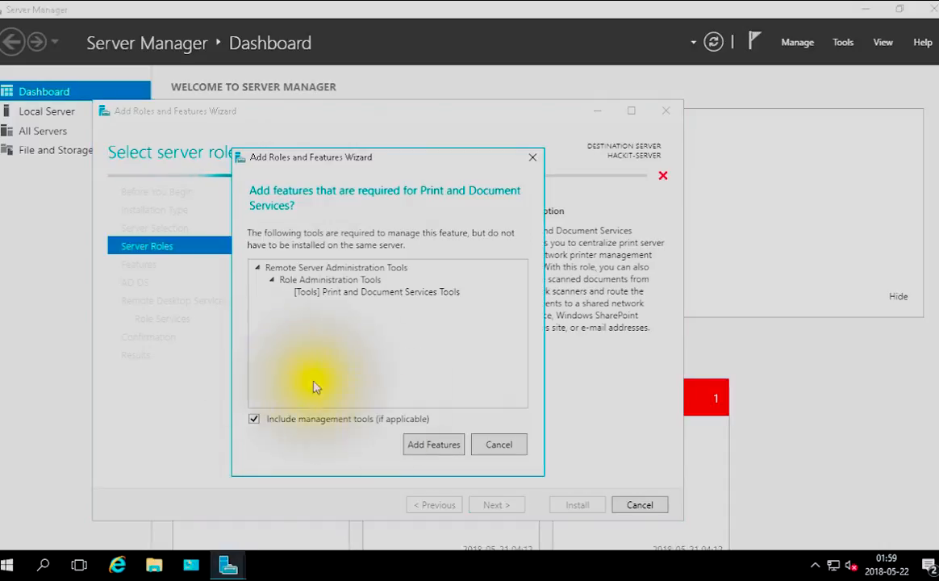
pyautogui.click(428, 446)
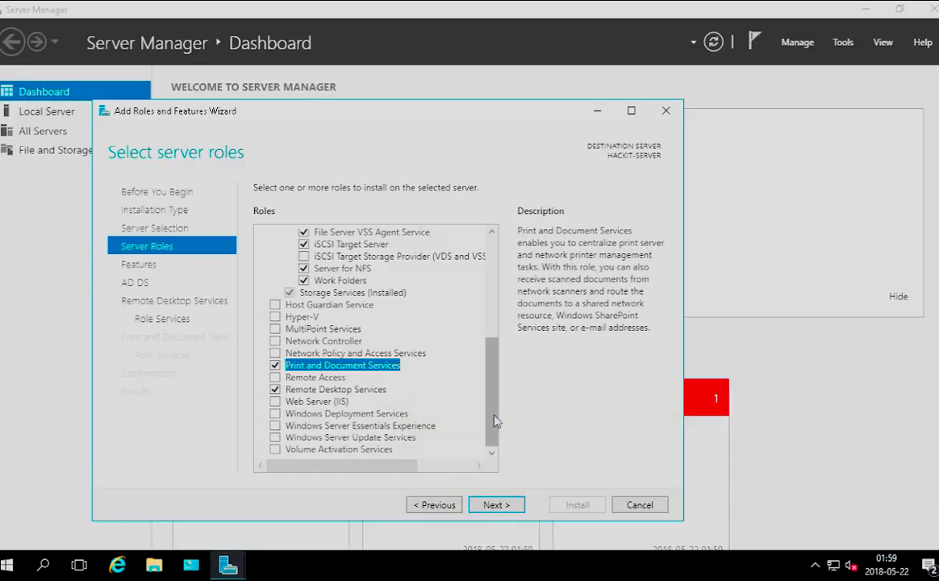
# Select the DNS Server and DHCP Server roles with their required features, continuing despite the static IP validation results
pyautogui.moveTo(495, 420); pyautogui.dragTo(501, 291)
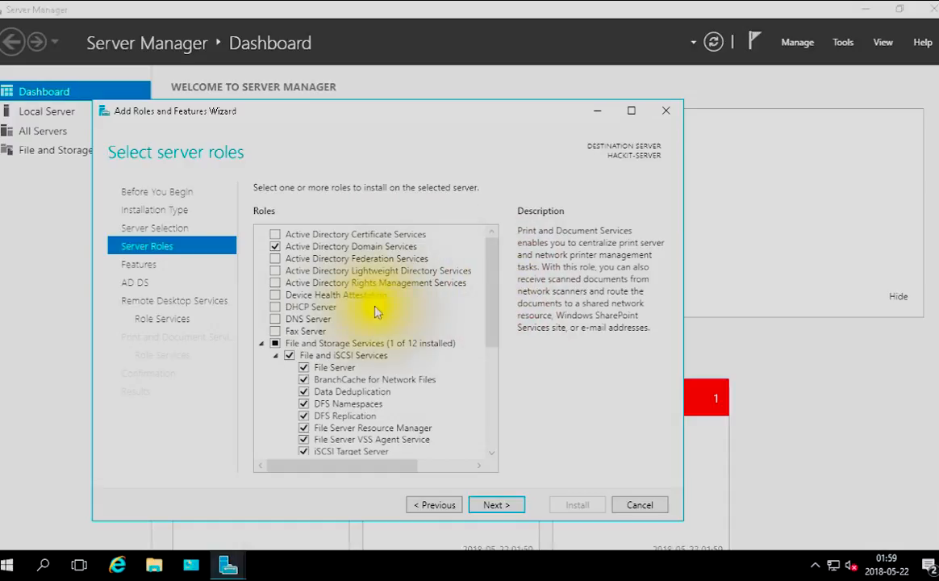
pyautogui.click(273, 320)
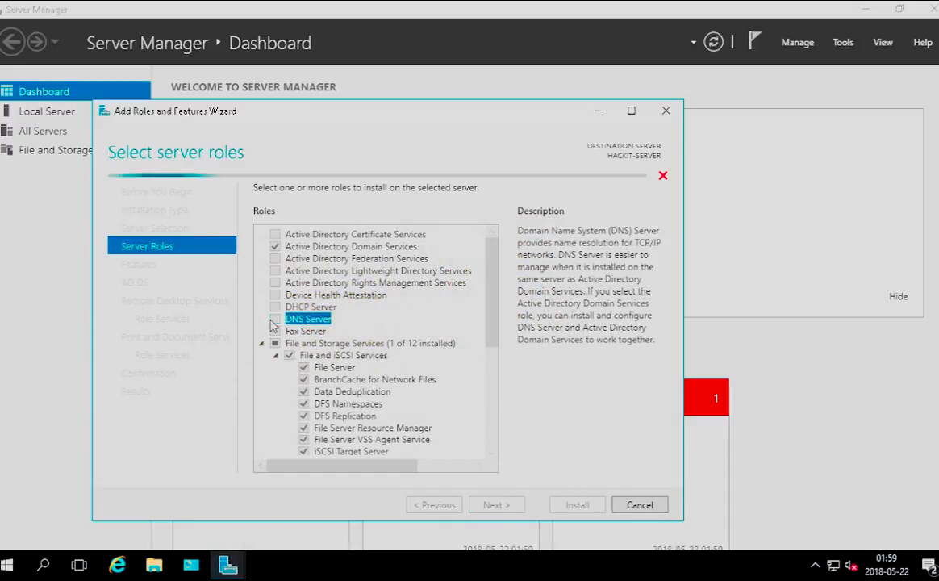
pyautogui.click(439, 437)
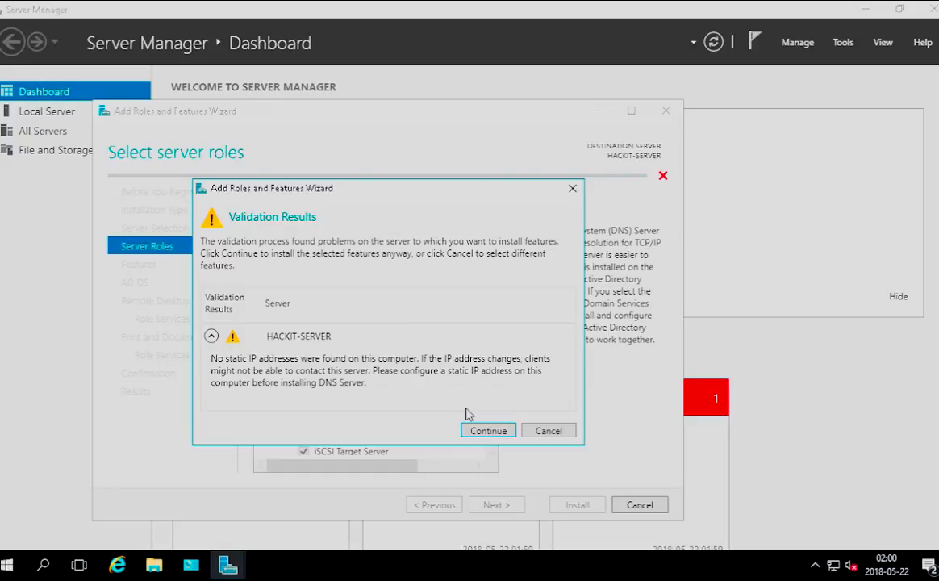
pyautogui.click(476, 430)
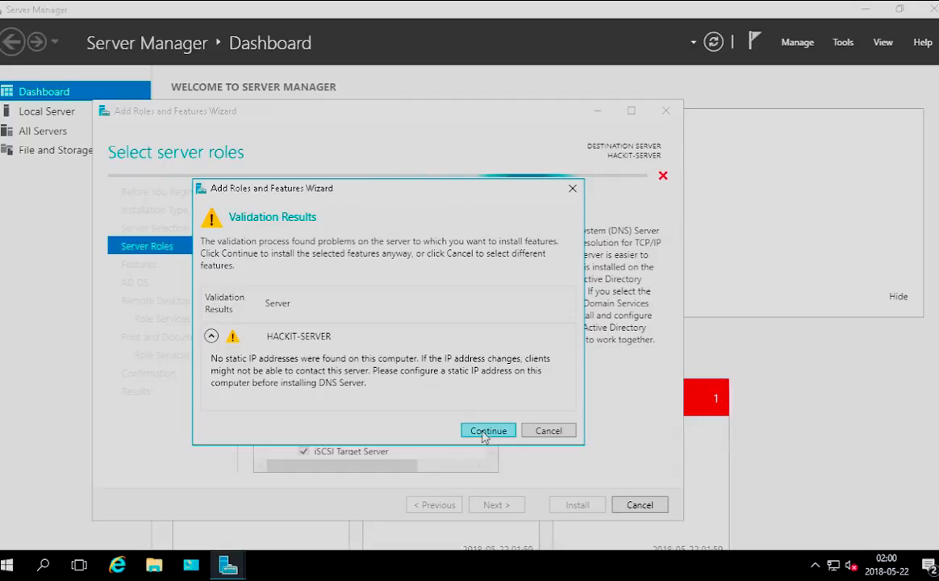
pyautogui.click(484, 432)
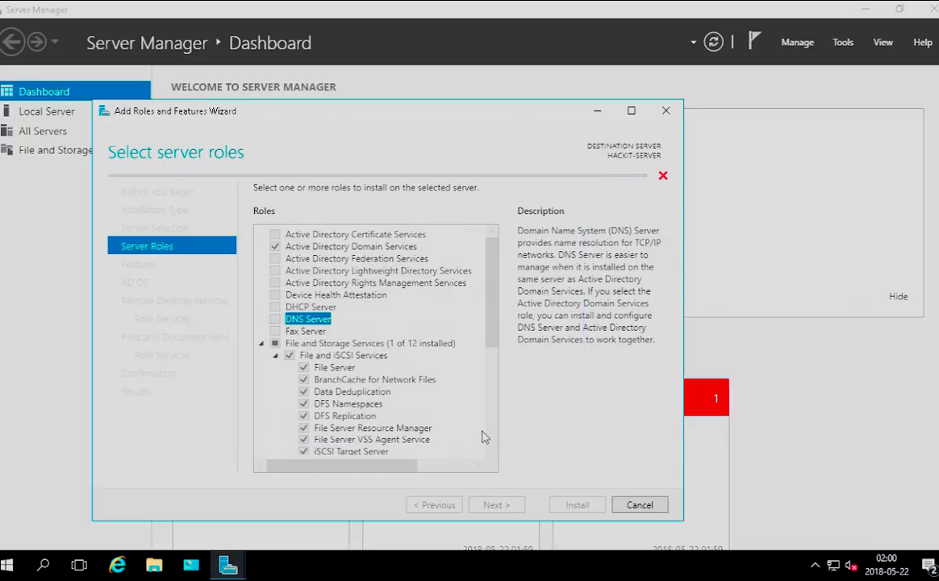
pyautogui.click(276, 306)
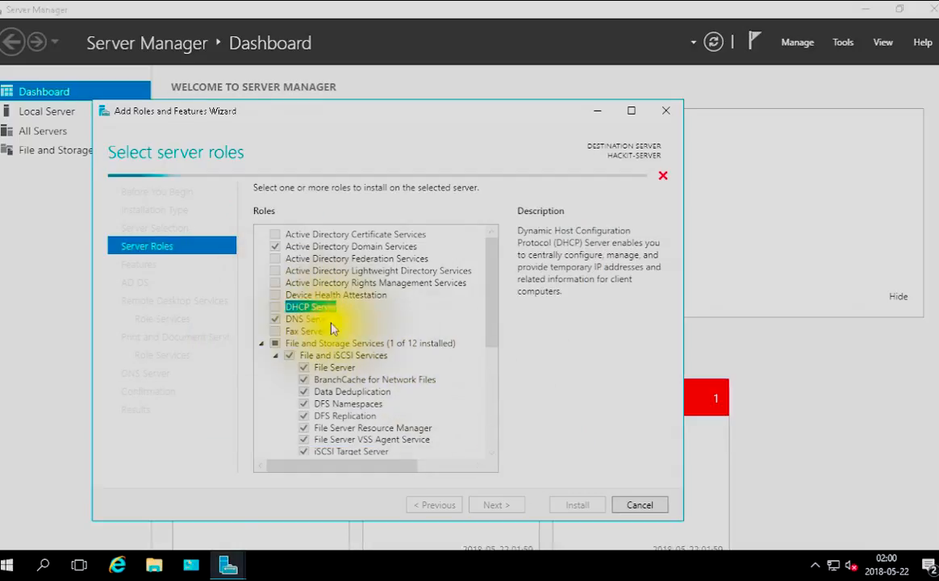
pyautogui.click(434, 437)
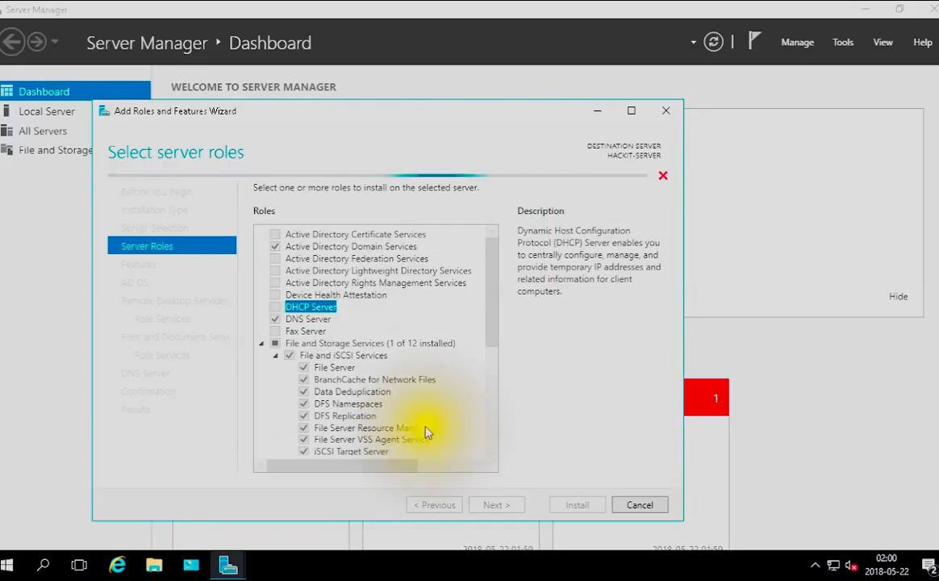
pyautogui.click(486, 432)
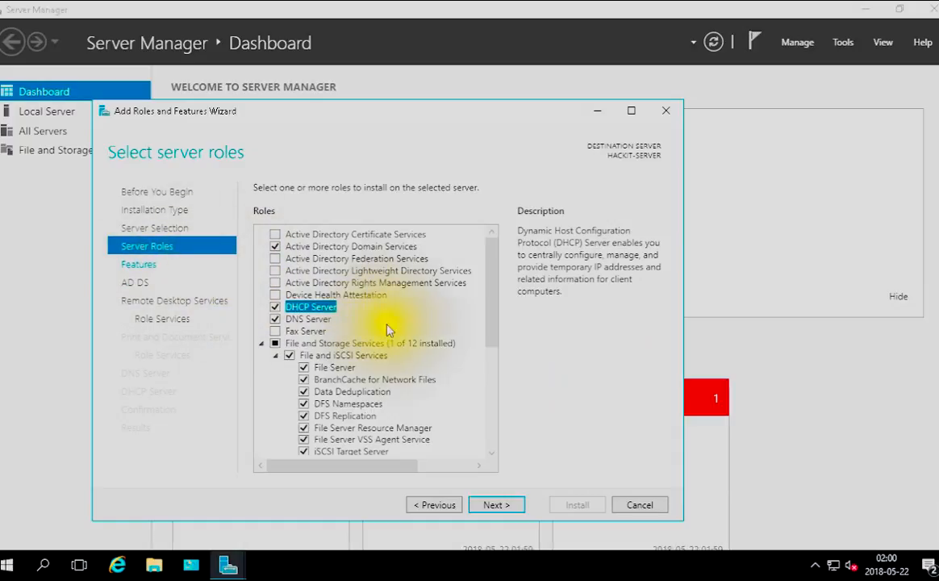
# Proceed to feature selection and select .NET Framework 3.5 Features
pyautogui.click(138, 264)
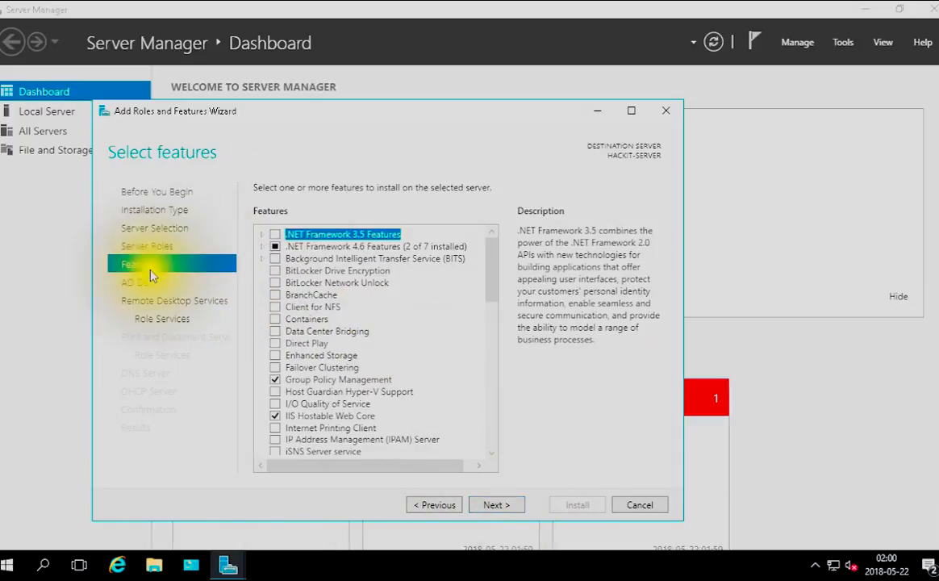
pyautogui.click(276, 235)
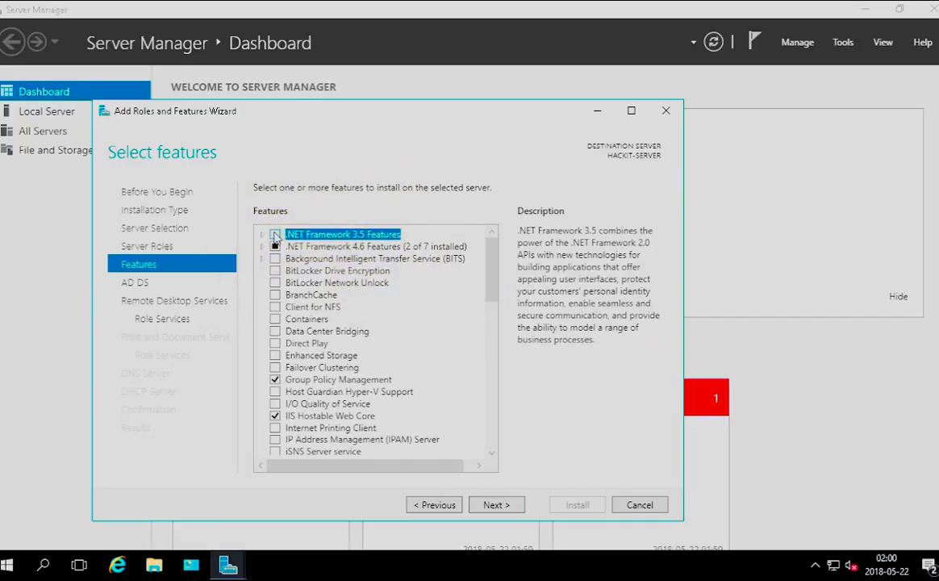
pyautogui.click(275, 235)
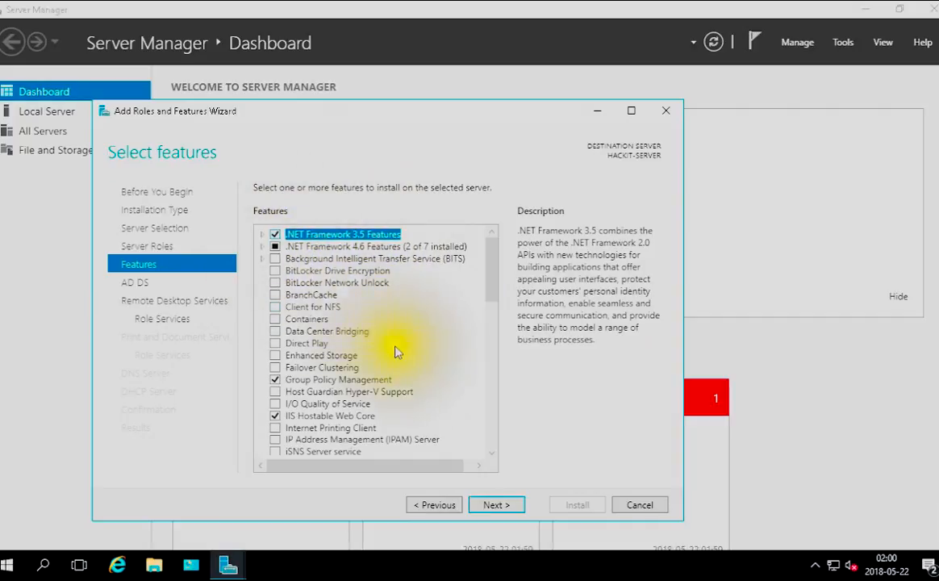
# Select the BitLocker Drive Encryption and BitLocker Network Unlock features, adding the features they require
pyautogui.click(275, 271)
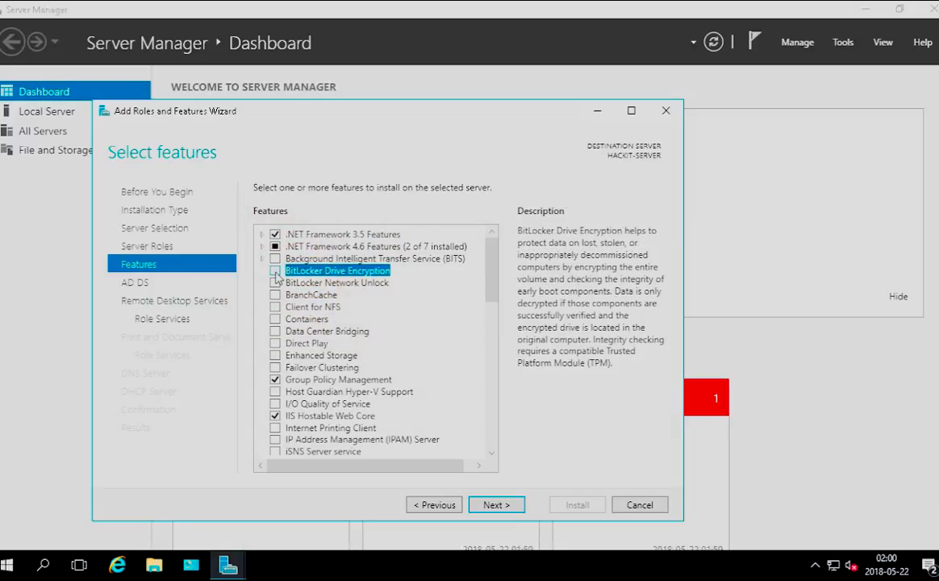
pyautogui.click(432, 445)
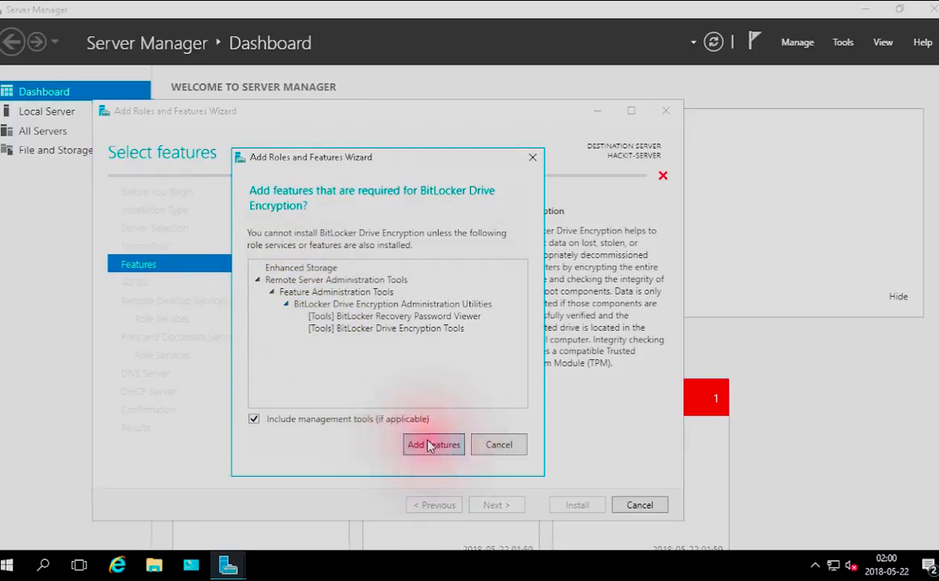
pyautogui.click(276, 282)
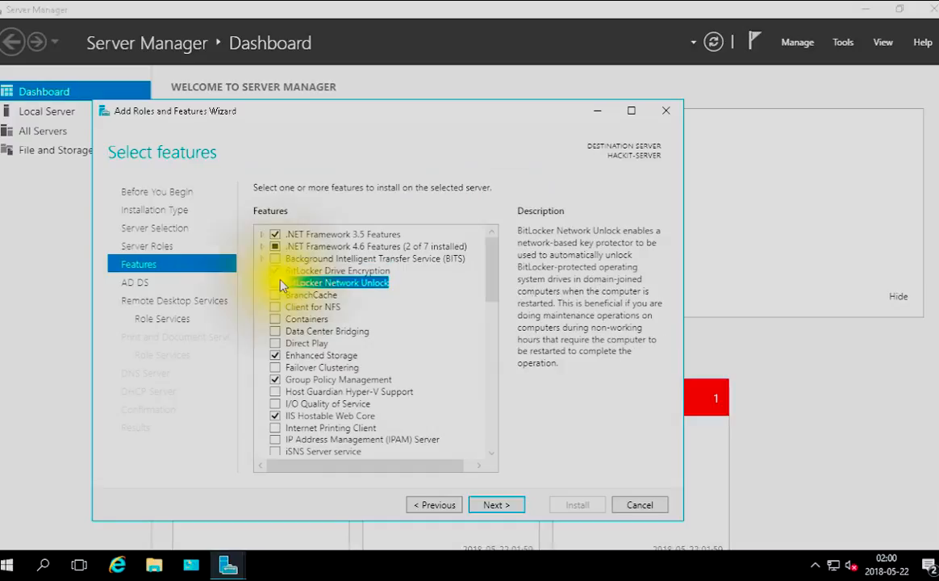
pyautogui.click(420, 440)
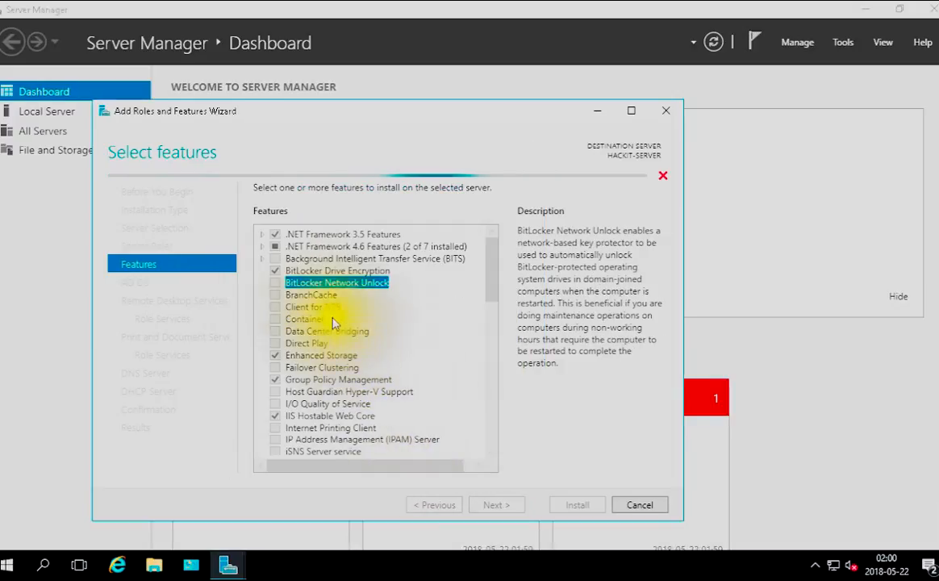
# Select the BranchCache, Client for NFS and Background Intelligent Transfer Service (BITS) features, adding what BITS requires
pyautogui.click(276, 296)
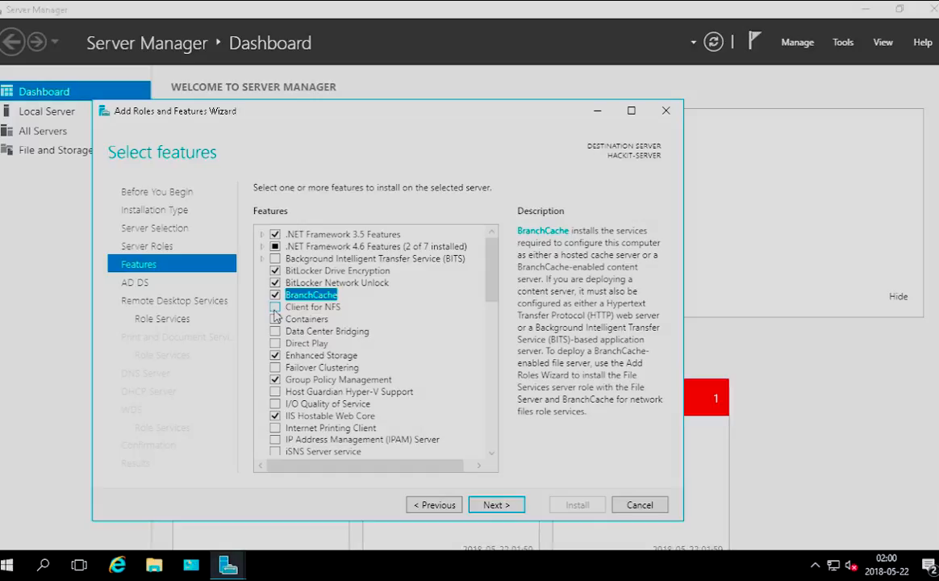
pyautogui.click(274, 310)
pyautogui.click(275, 307)
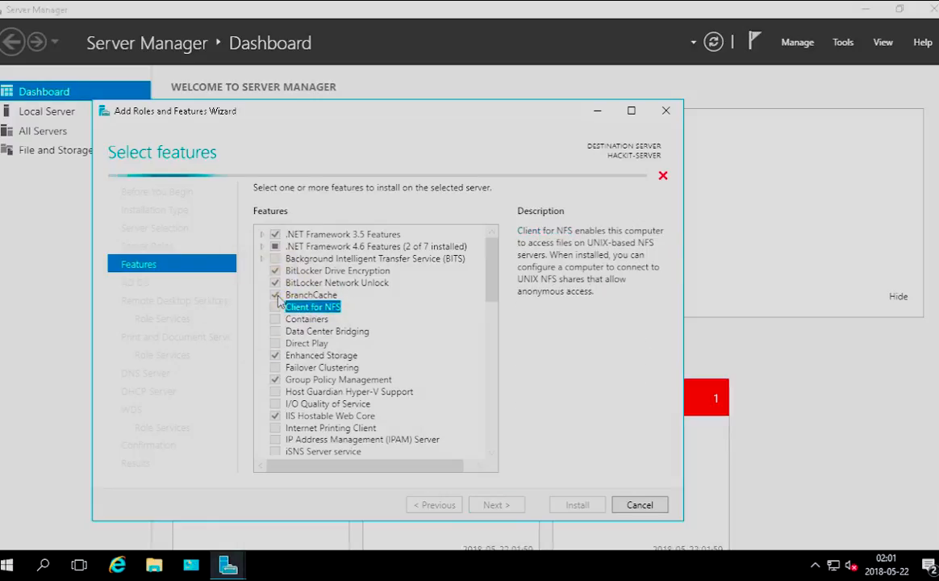
pyautogui.click(279, 260)
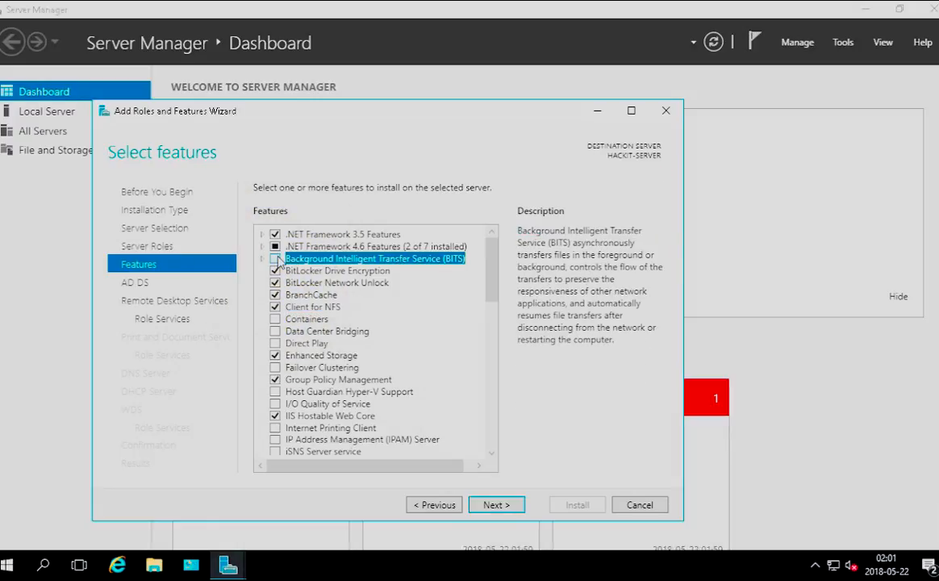
pyautogui.click(446, 446)
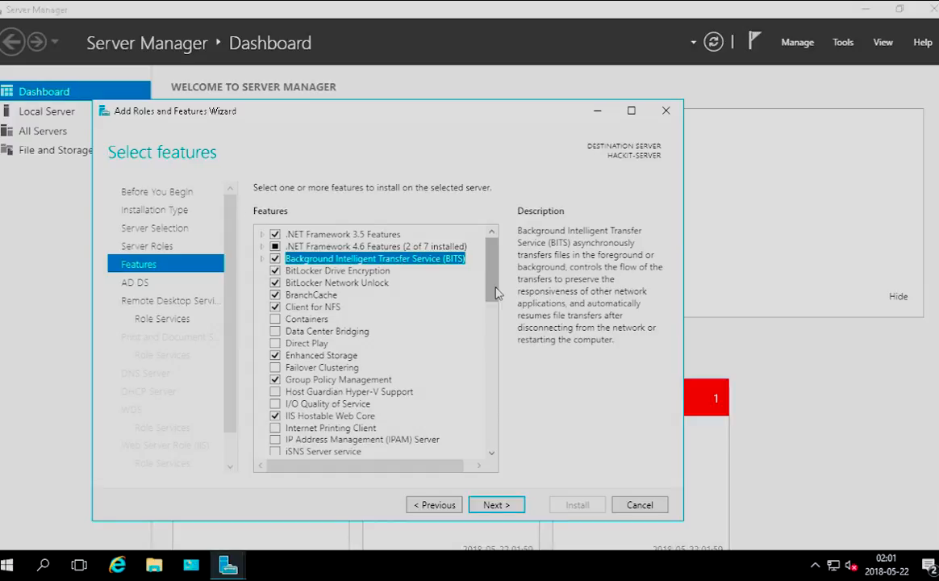
# Select the RAS Connection Manager Administration Kit (CMAK) and Remote Assistance features
pyautogui.moveTo(496, 294); pyautogui.dragTo(495, 353)
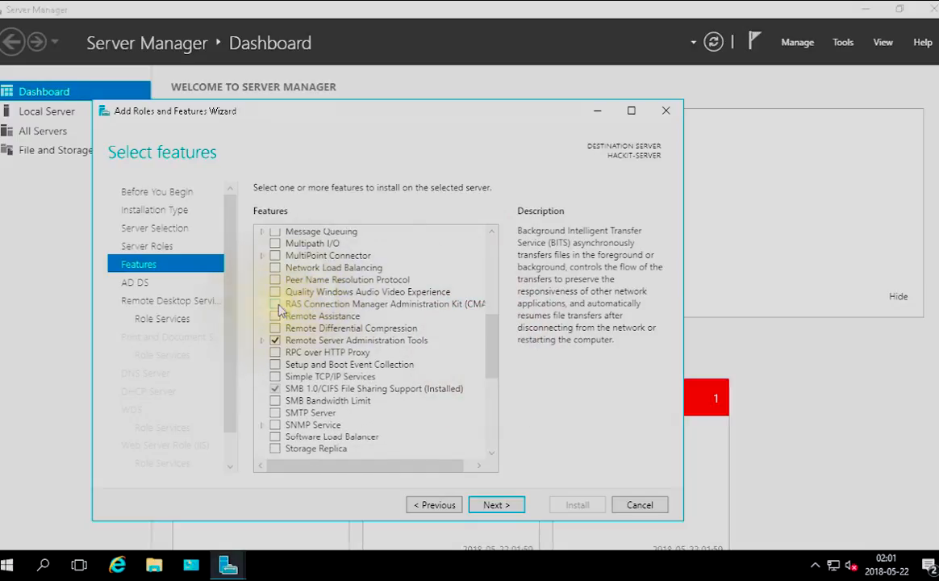
pyautogui.click(276, 305)
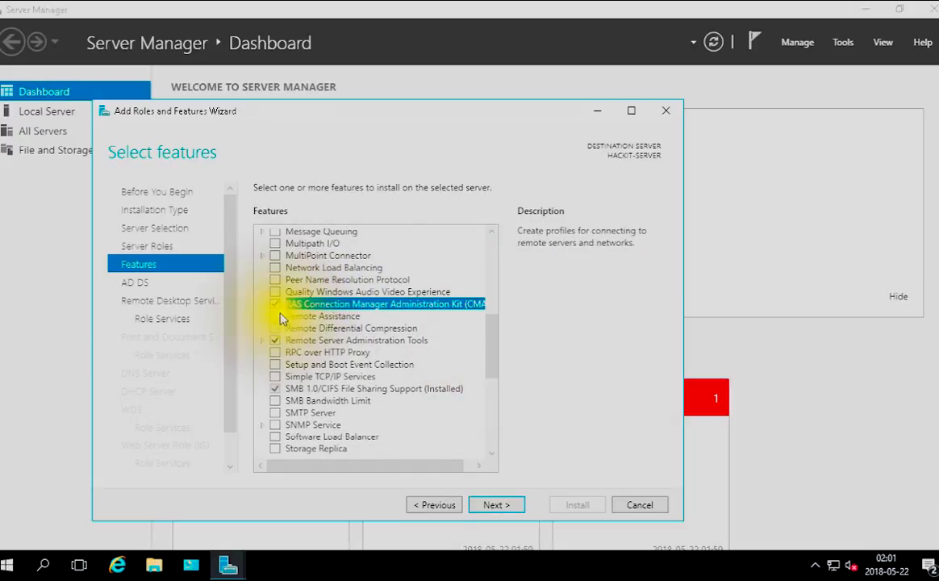
pyautogui.click(279, 317)
pyautogui.click(276, 317)
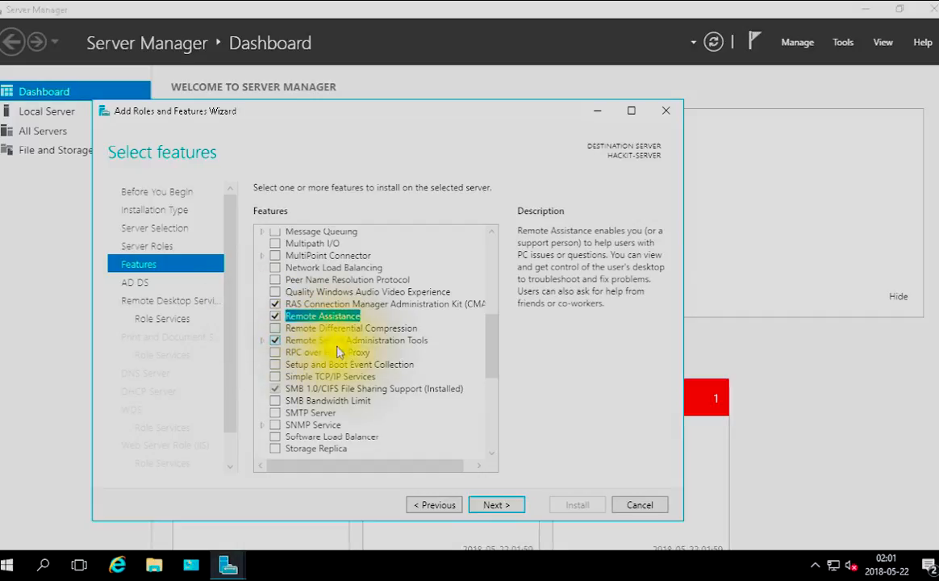
# Select the Storage Replica feature, adding the features it requires
pyautogui.moveTo(493, 364); pyautogui.dragTo(487, 397)
pyautogui.click(277, 312)
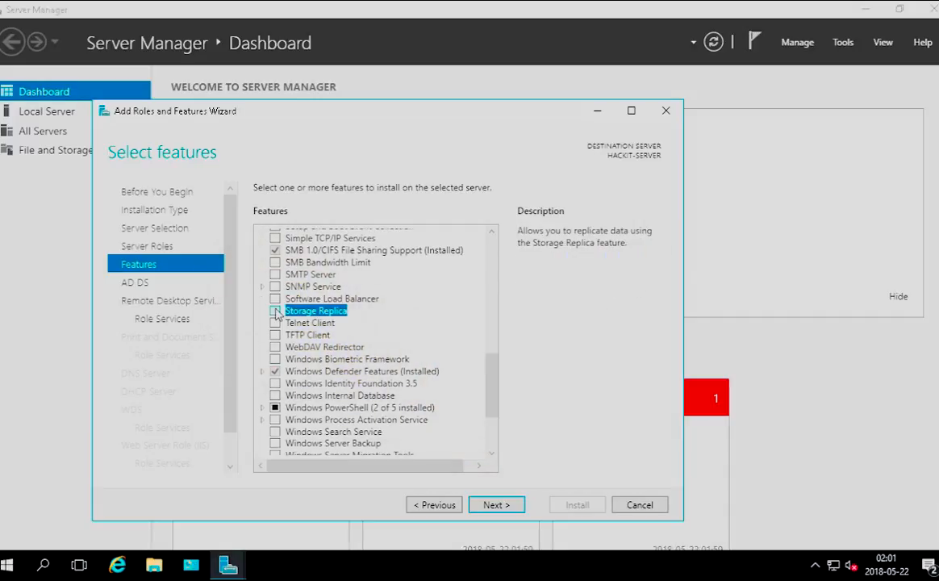
pyautogui.click(275, 311)
pyautogui.click(448, 437)
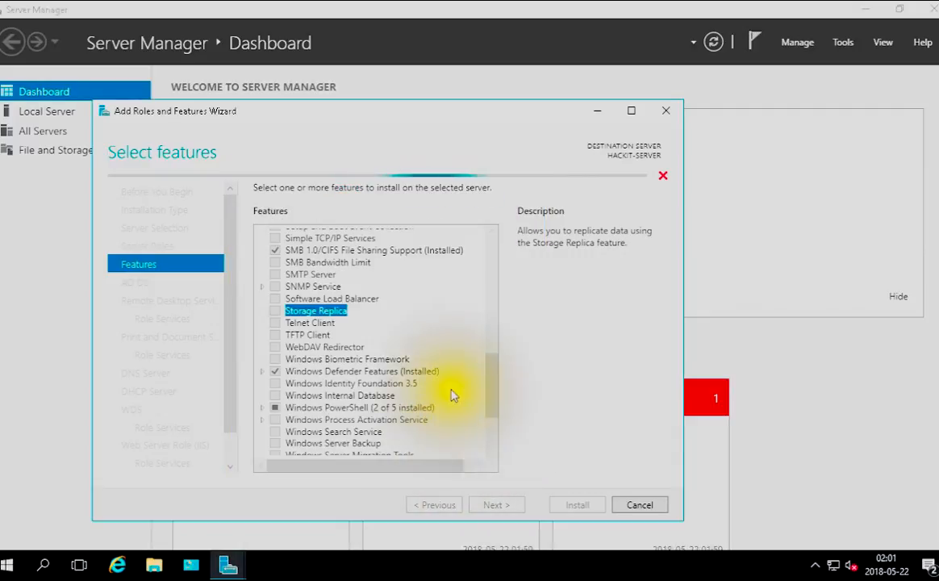
# Select the WINS Server feature, including its management tools
pyautogui.moveTo(483, 387); pyautogui.dragTo(477, 446)
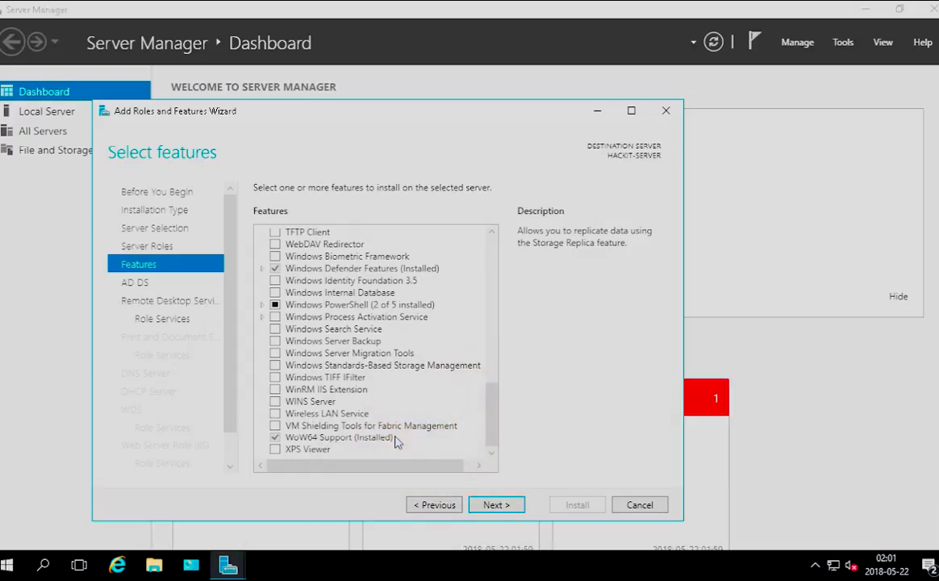
pyautogui.click(275, 403)
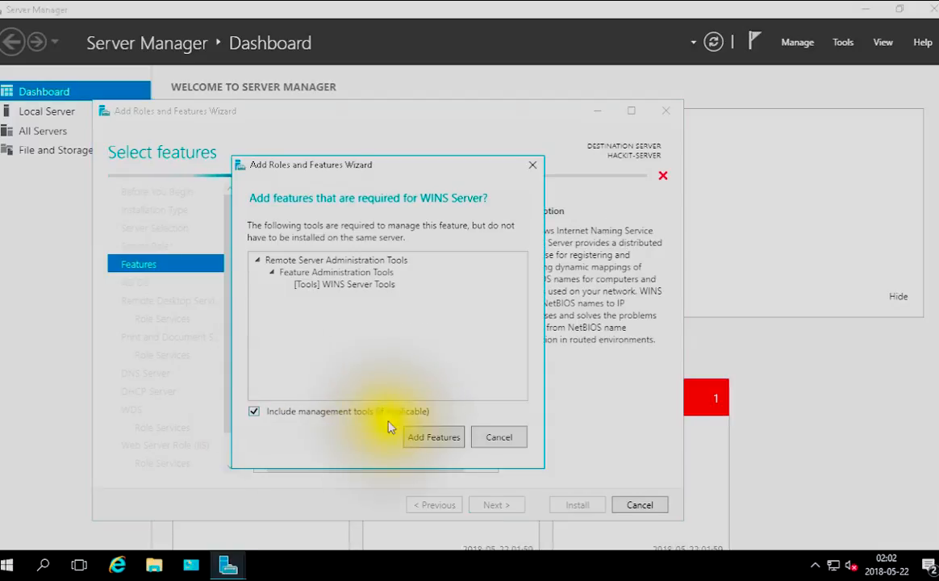
pyautogui.click(431, 441)
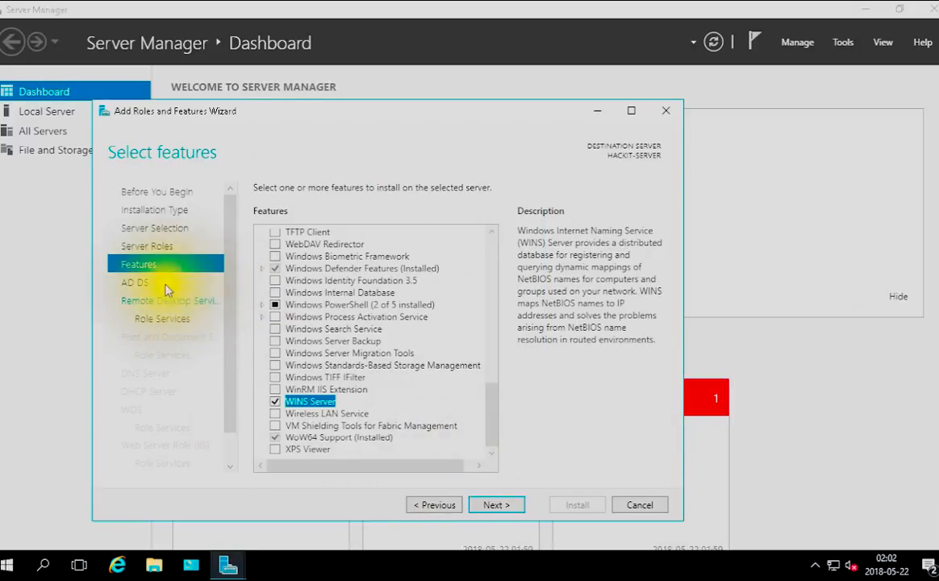
# Proceed to the Remote Desktop Services role services and select Remote Desktop Web Access with its required features
pyautogui.click(164, 284)
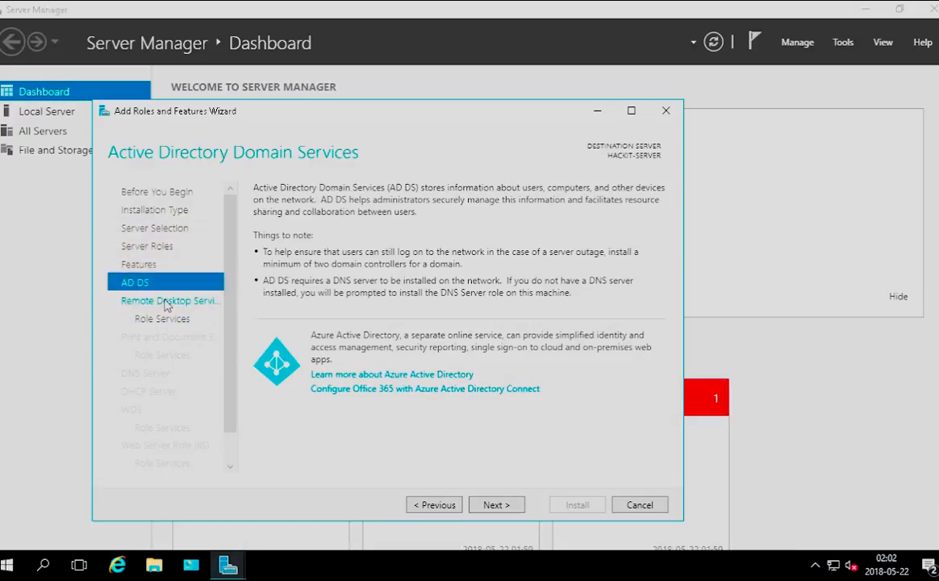
pyautogui.click(166, 301)
pyautogui.click(165, 319)
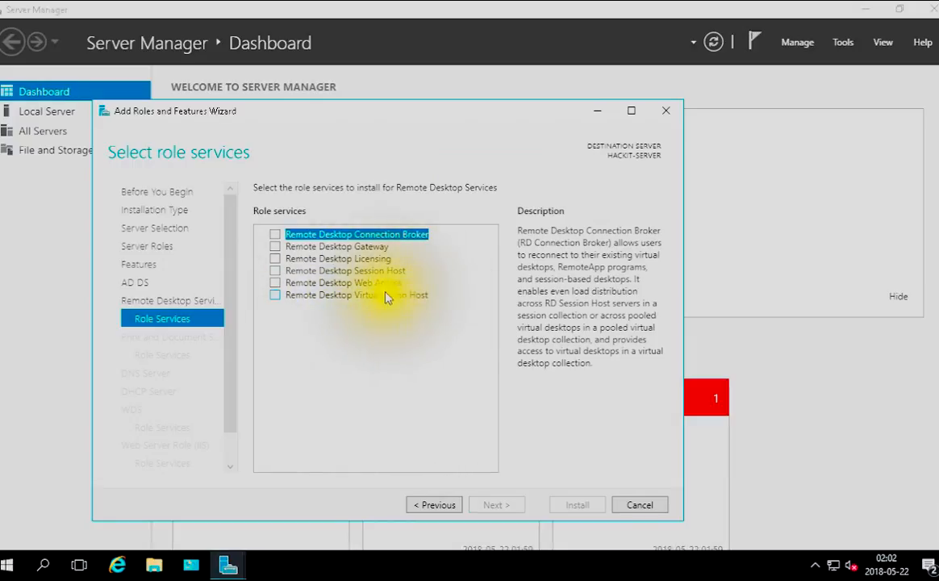
pyautogui.click(277, 283)
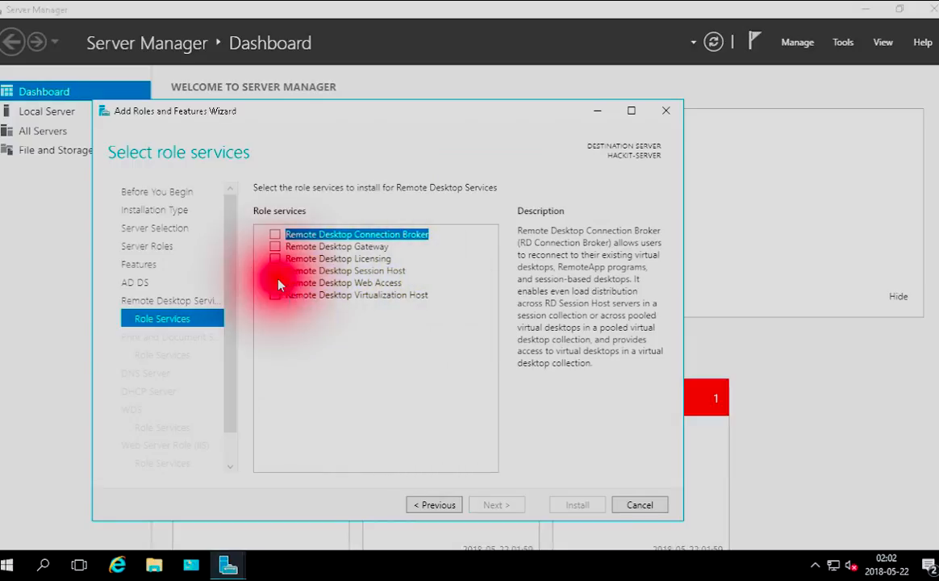
pyautogui.click(434, 444)
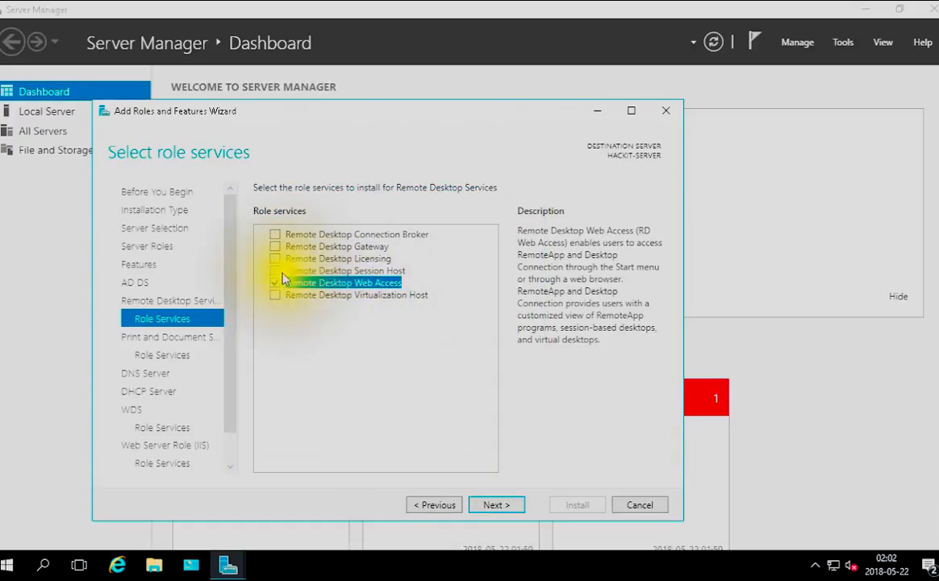
# Select the Remote Desktop Session Host and Remote Desktop Licensing role services, adding their required features
pyautogui.click(275, 271)
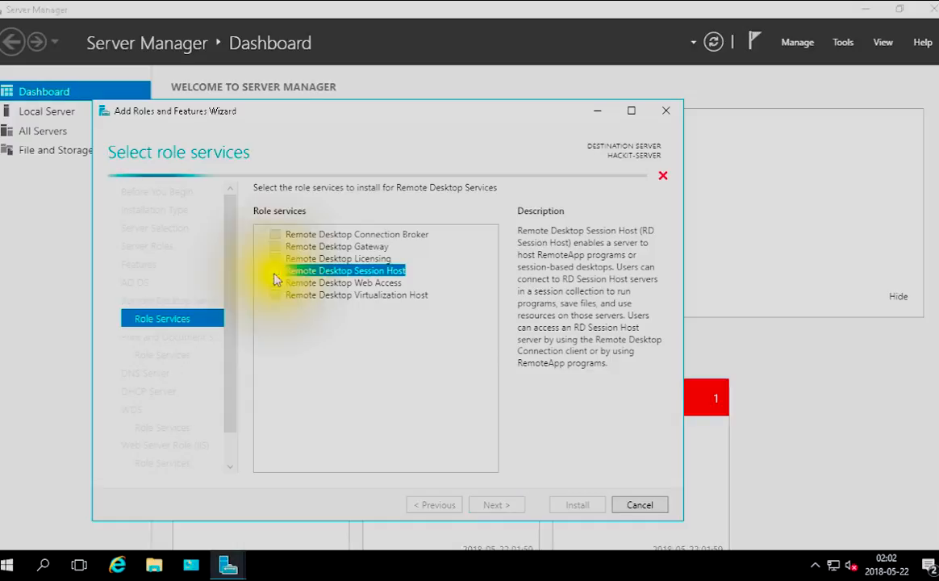
pyautogui.click(433, 444)
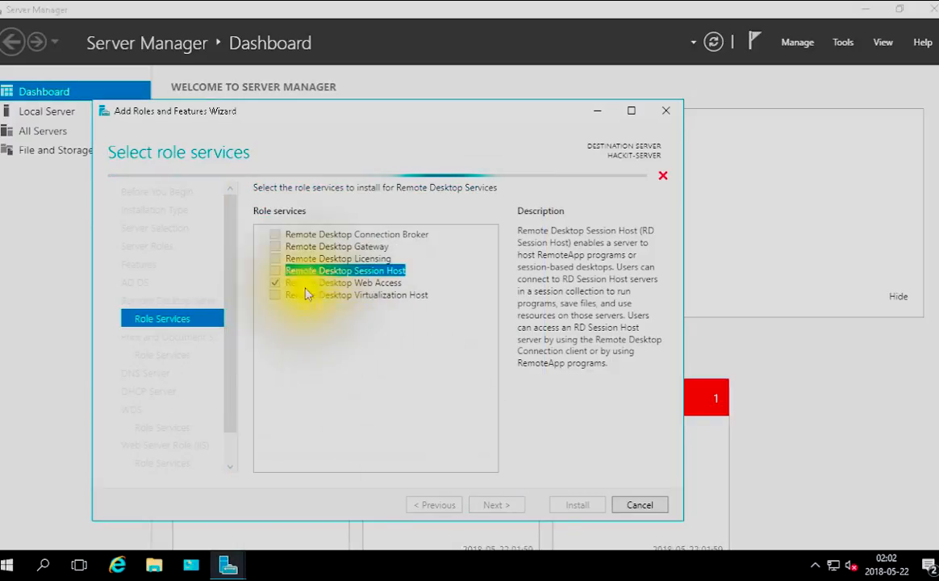
pyautogui.click(275, 258)
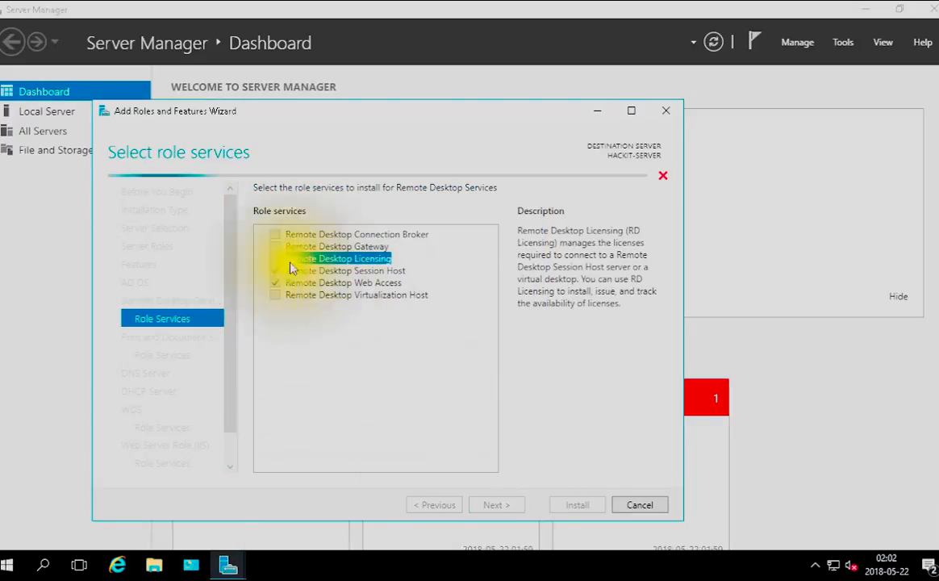
pyautogui.click(433, 444)
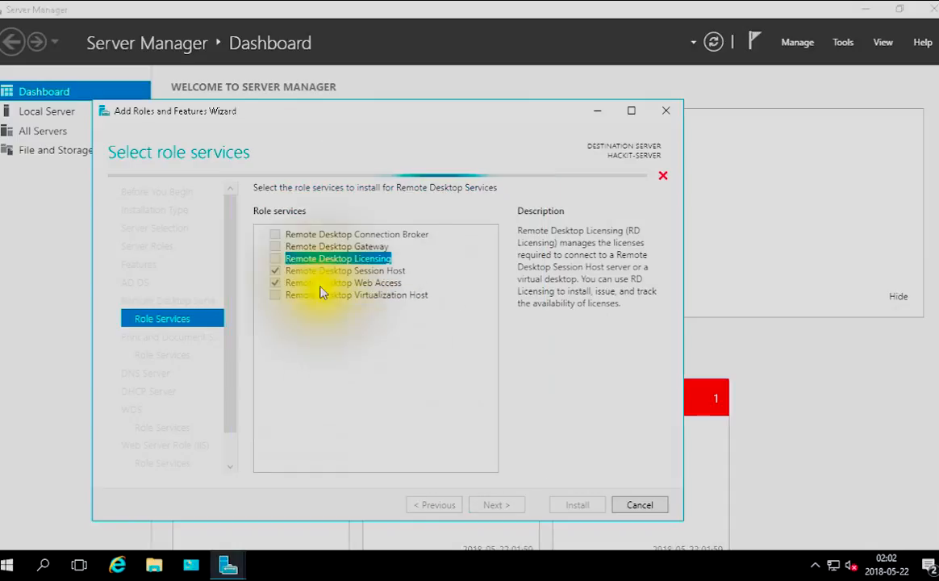
# Select the Remote Desktop Gateway and Remote Desktop Connection Broker role services, adding their required features
pyautogui.click(275, 246)
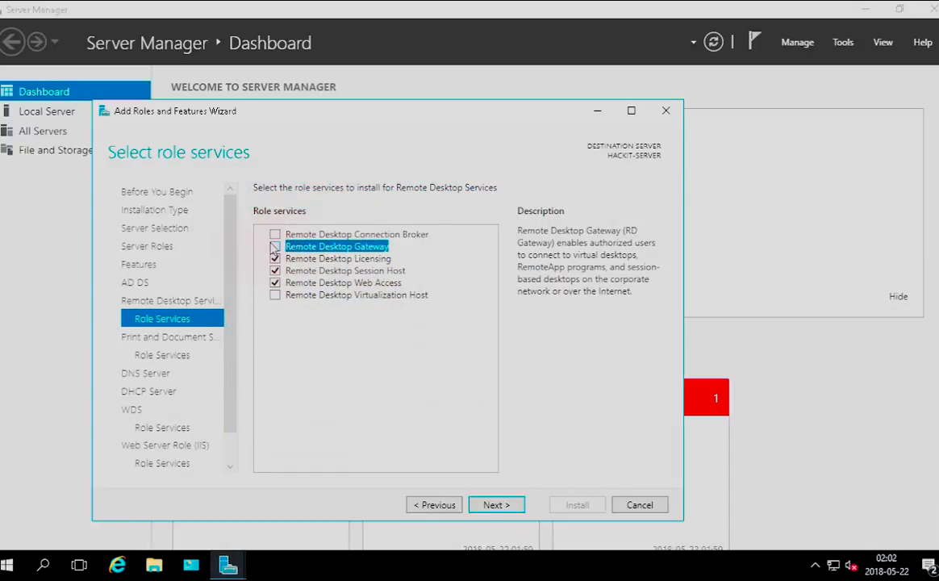
pyautogui.click(430, 444)
pyautogui.click(276, 235)
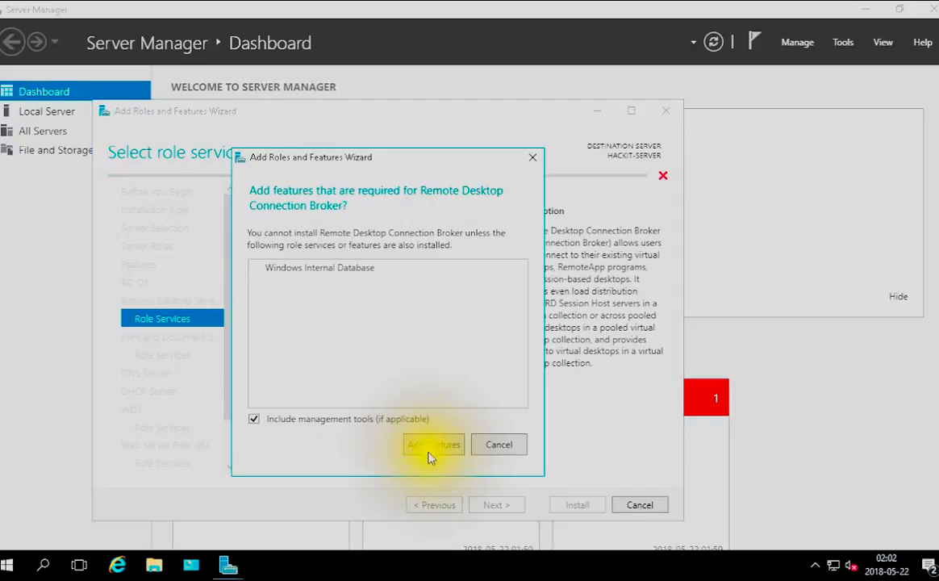
pyautogui.click(439, 444)
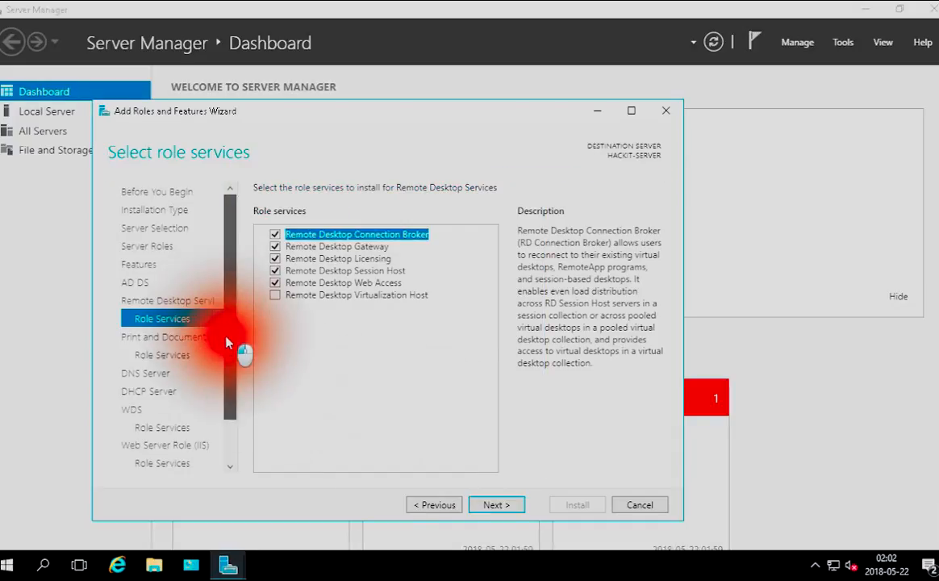
# Try to add the Distributed Scan Server role service to Print and Document Services
pyautogui.scroll(-2, 224, 363)
pyautogui.scroll(-1, 224, 366)
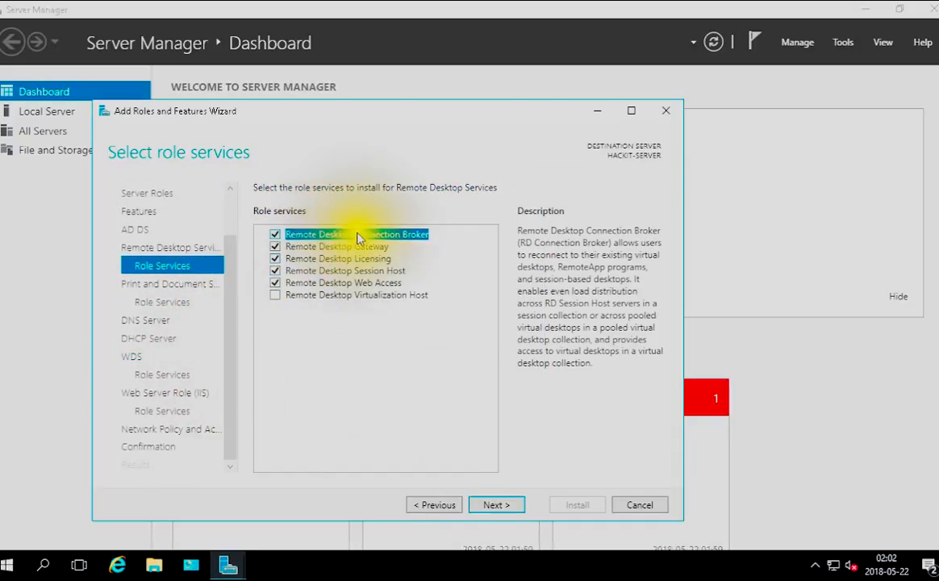
pyautogui.click(171, 288)
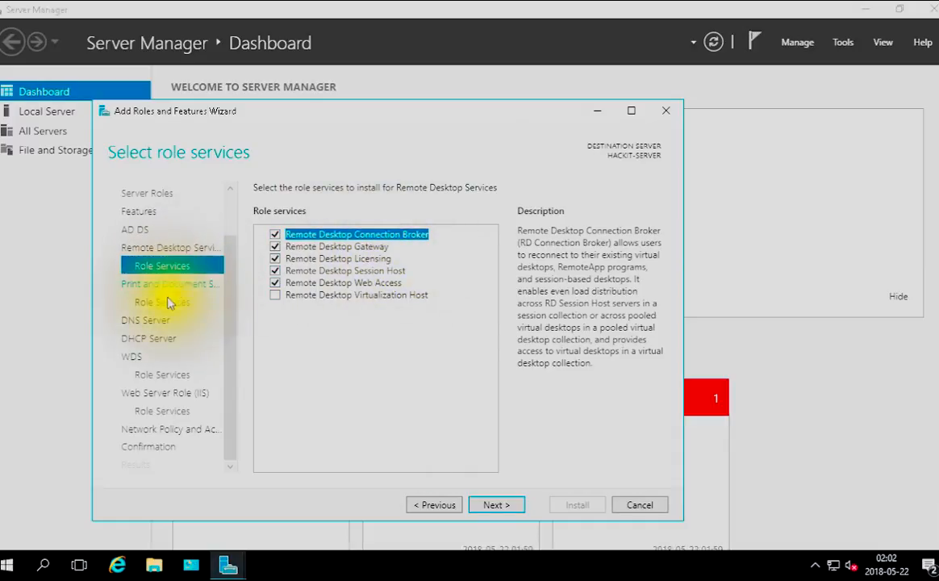
pyautogui.click(169, 303)
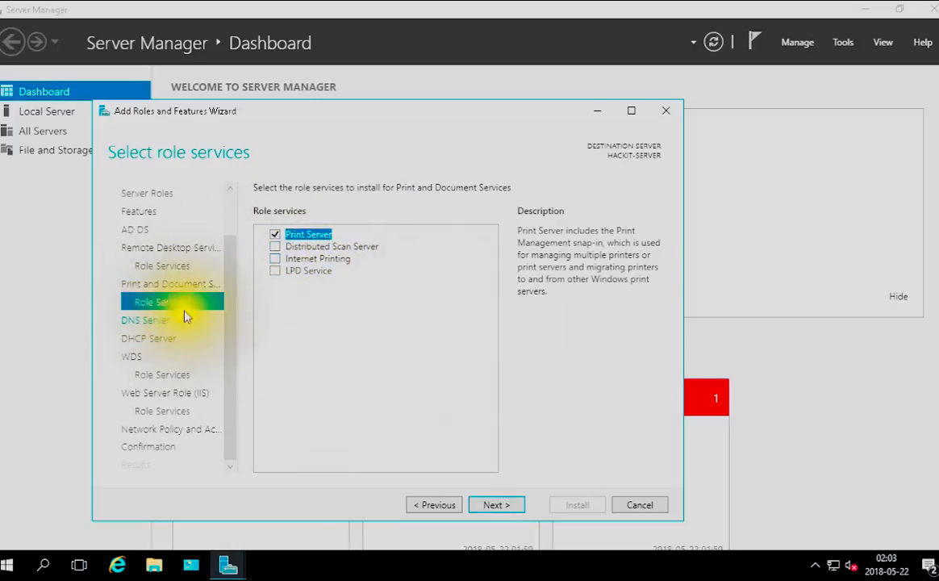
pyautogui.click(275, 247)
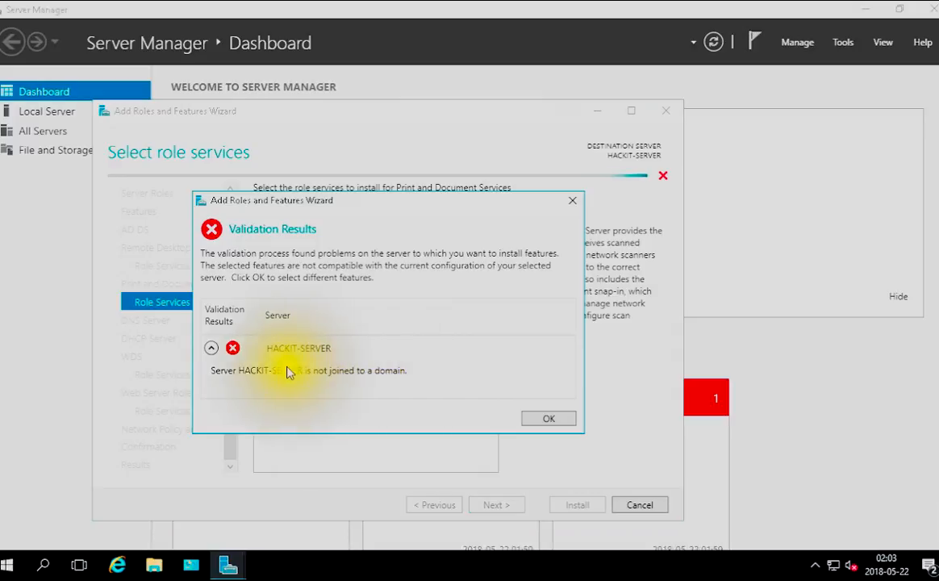
pyautogui.click(559, 423)
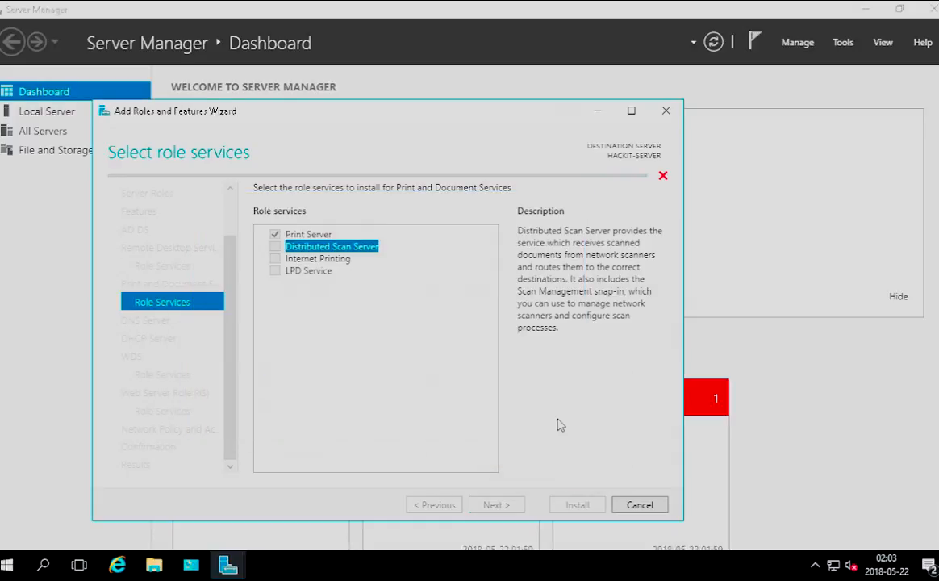
# Return to the server role selection and remove the Print and Document Services role
pyautogui.moveTo(241, 309); pyautogui.dragTo(234, 229)
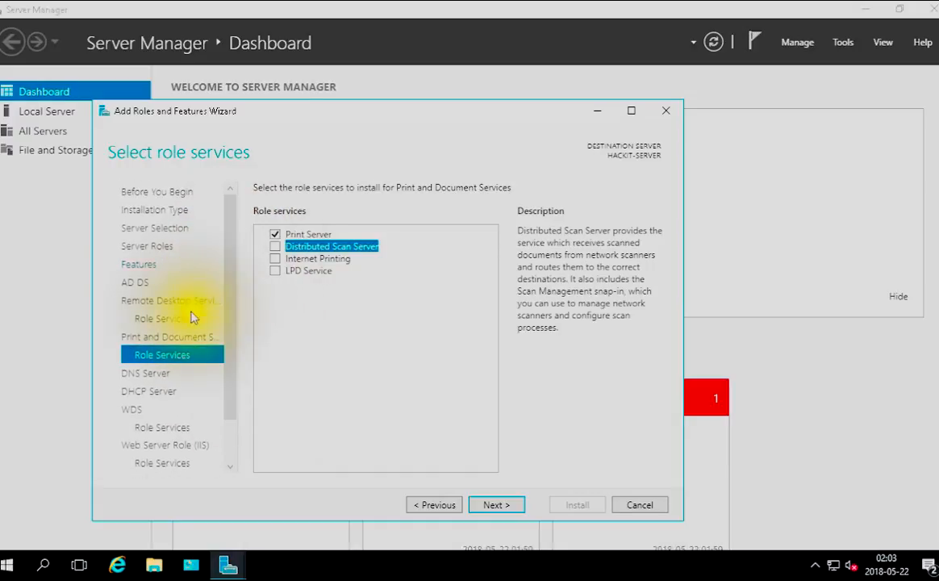
pyautogui.click(154, 210)
pyautogui.click(154, 228)
pyautogui.click(147, 246)
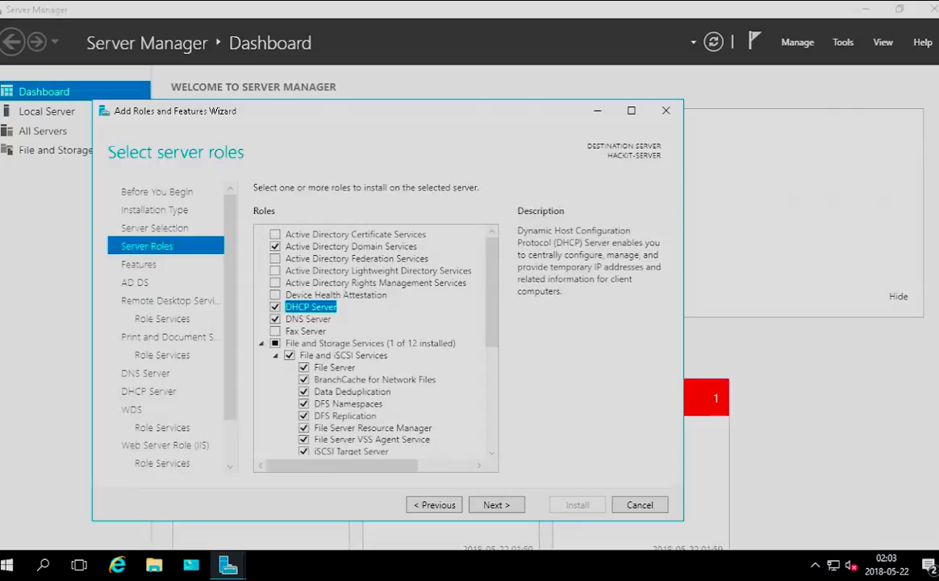
# Review the DNS Server, DHCP Server and WDS information and the WDS role services, then continue to Web Server Role (IIS)
pyautogui.click(168, 372)
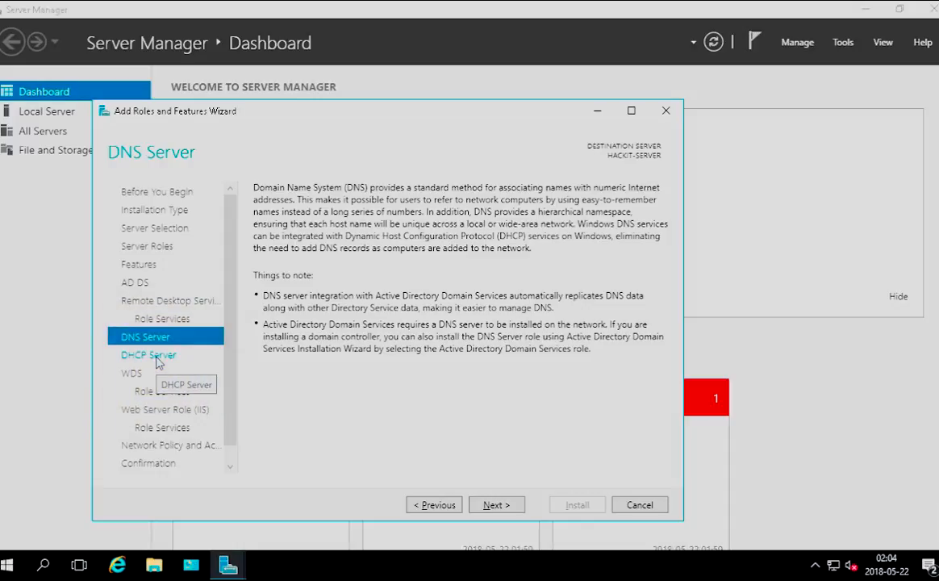
pyautogui.click(155, 356)
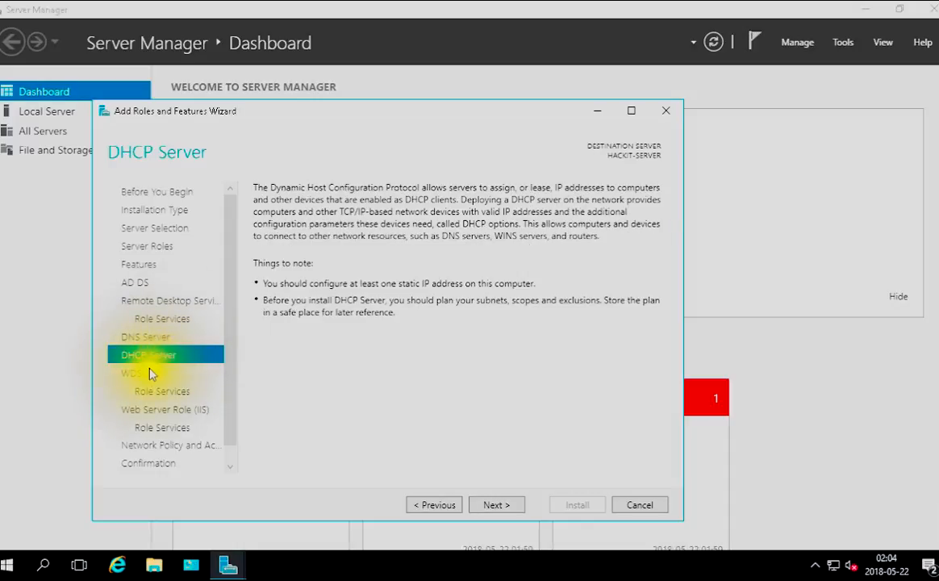
pyautogui.click(138, 374)
pyautogui.moveTo(229, 373); pyautogui.dragTo(223, 457)
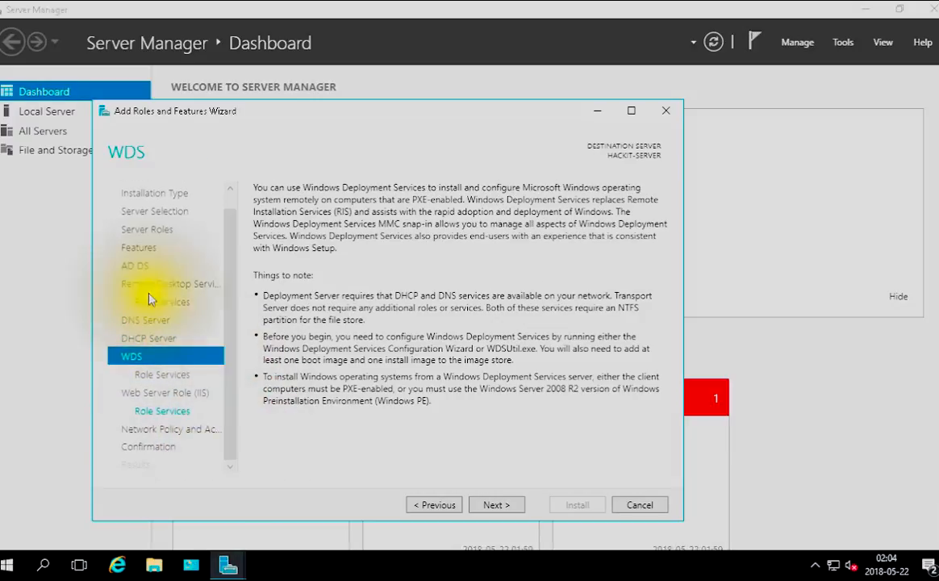
pyautogui.click(184, 376)
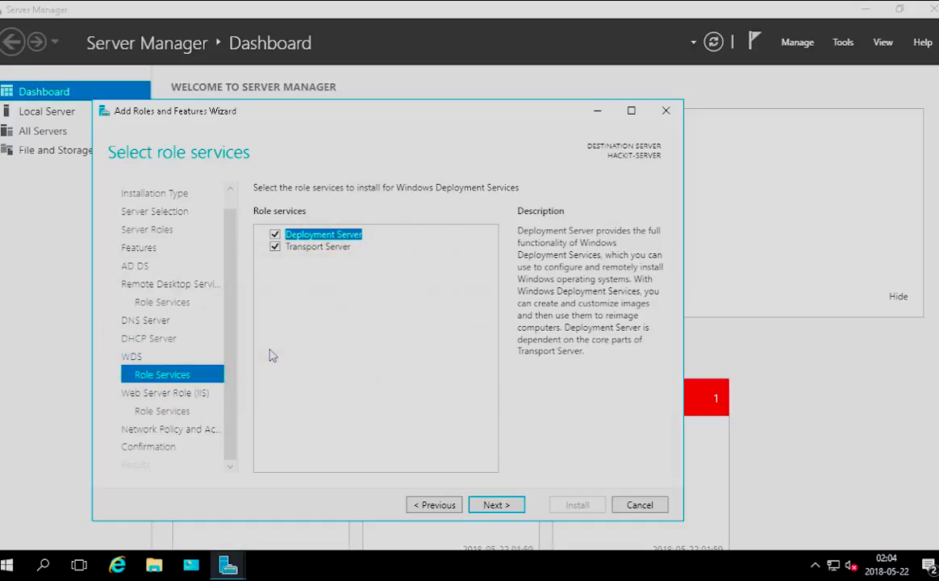
pyautogui.click(178, 393)
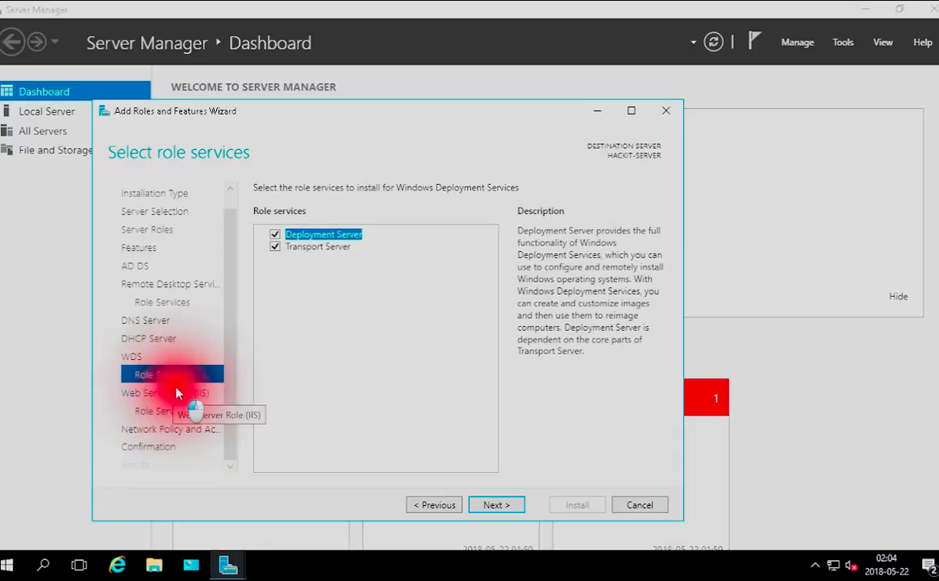
# Review the Web Server (IIS) role services and the Network Policy and Access Services information, then continue to the confirmation page
pyautogui.click(172, 412)
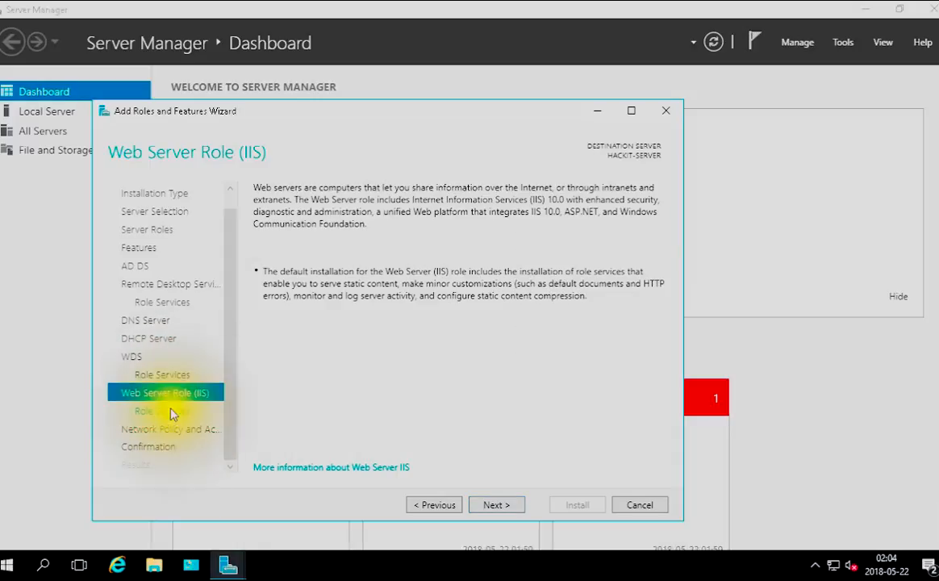
pyautogui.click(166, 411)
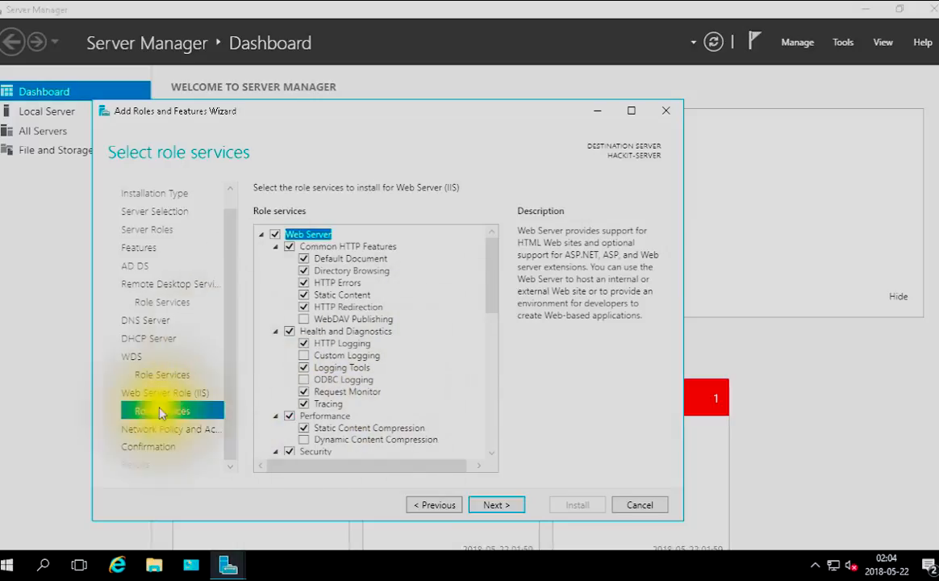
pyautogui.moveTo(227, 365); pyautogui.dragTo(223, 436)
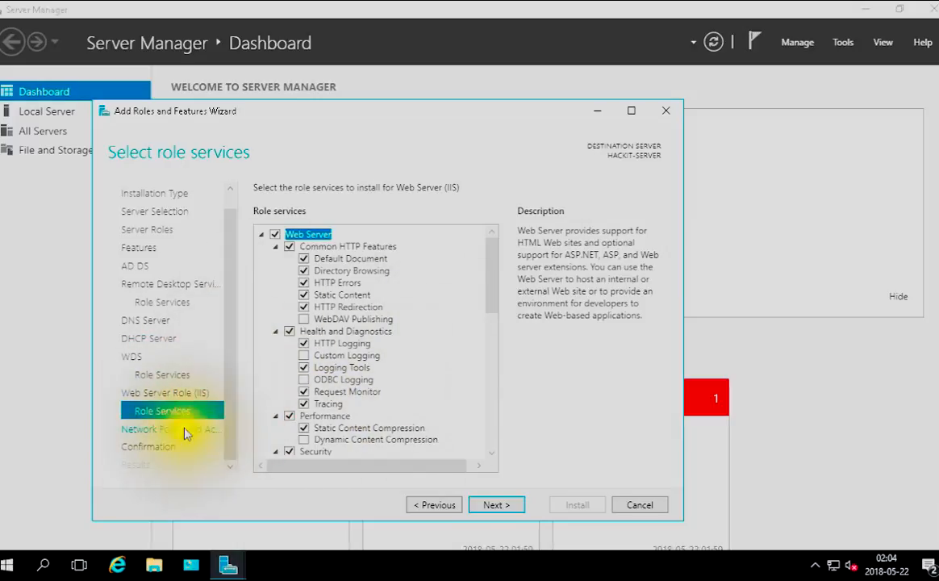
pyautogui.click(183, 430)
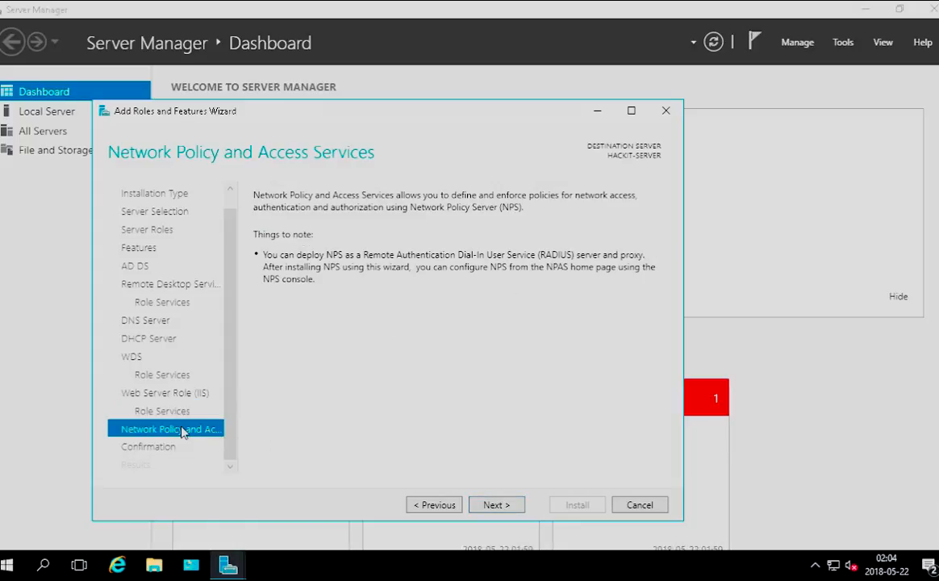
pyautogui.click(160, 449)
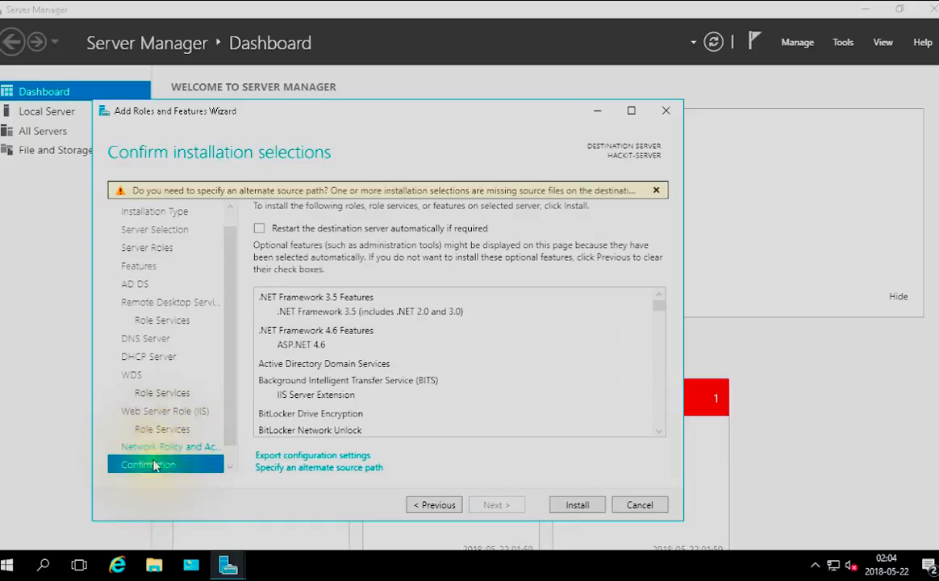
# Allow the destination server to restart automatically if required and start installing the selected roles and features
pyautogui.click(263, 231)
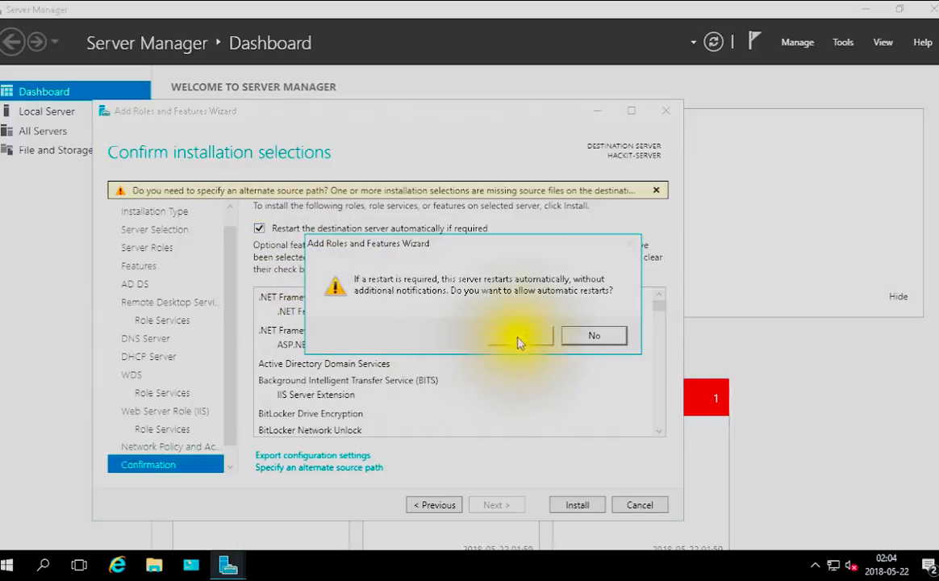
pyautogui.click(518, 337)
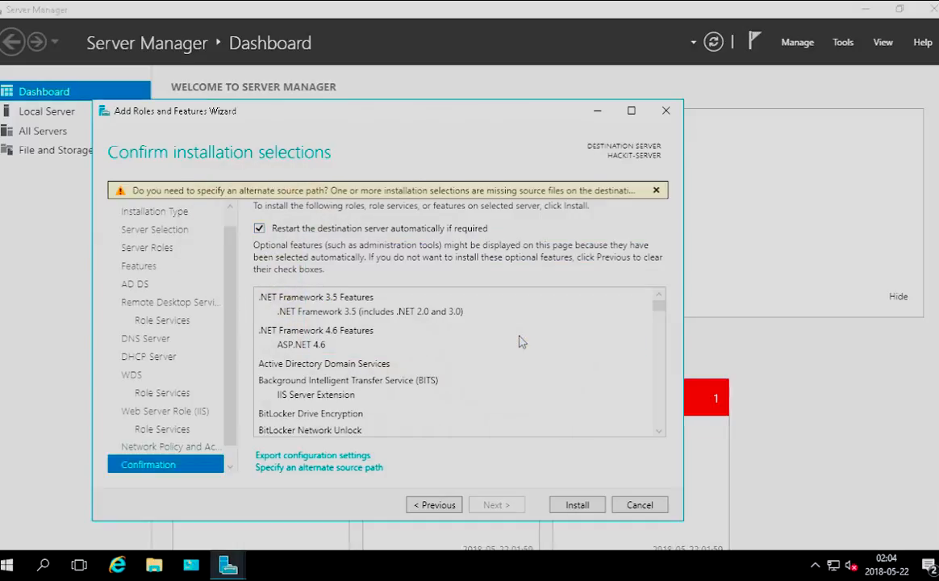
pyautogui.click(567, 506)
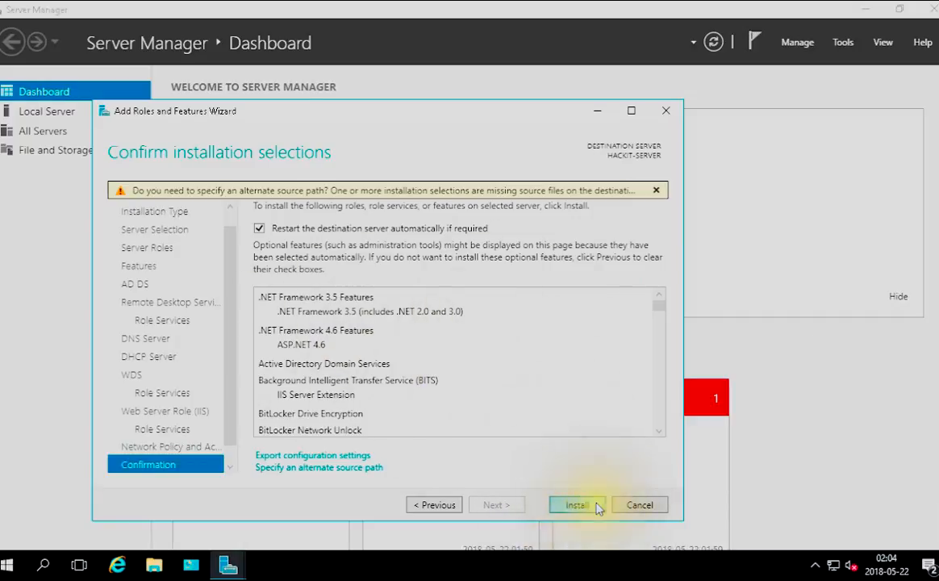
pyautogui.click(587, 505)
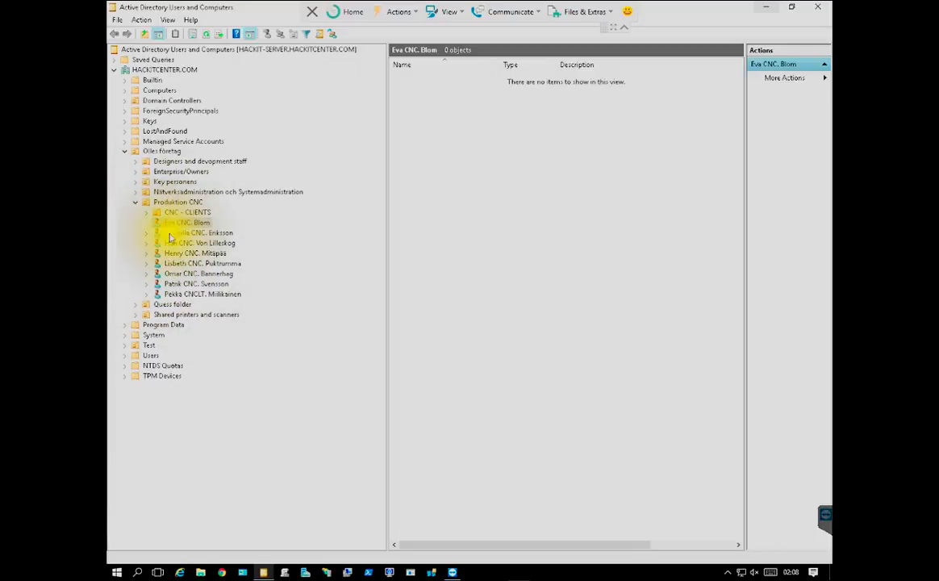
# Expand the Key personens and Designers and devopment staff organizational units in Active Directory Users and Computers
pyautogui.click(136, 182)
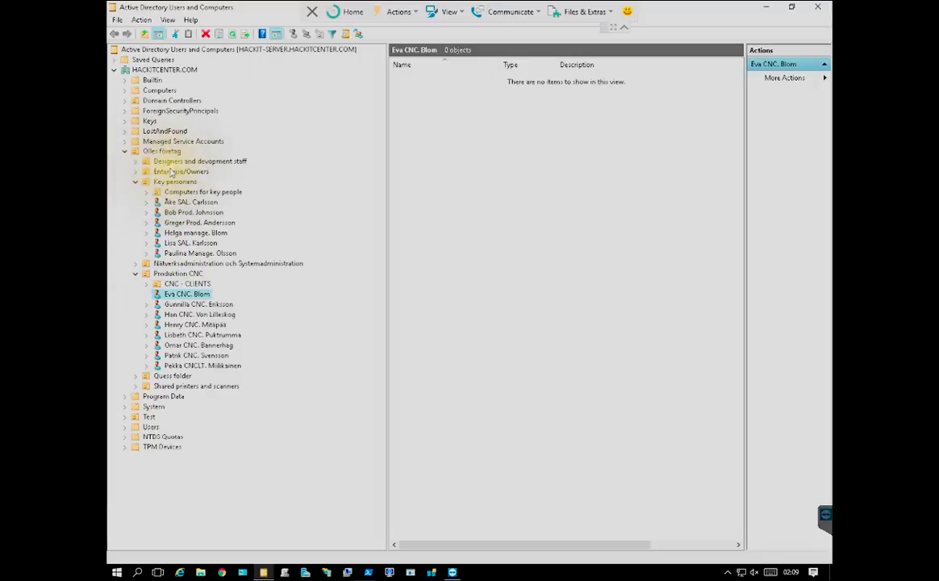
pyautogui.click(136, 160)
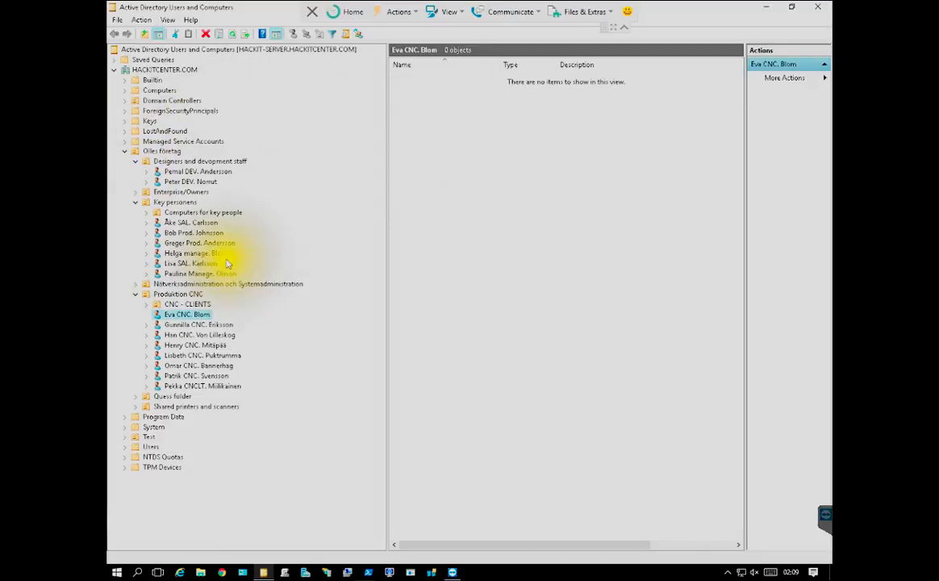
# Switch to Group Policy Management and review the Domains, Sites, Group Policy Modeling and Group Policy Results nodes of the forest
pyautogui.click(287, 571)
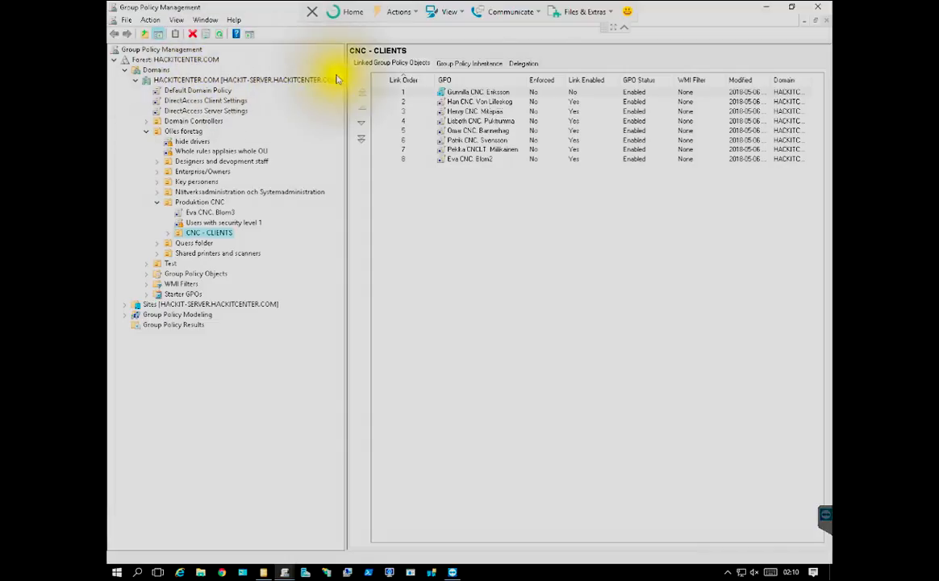
pyautogui.click(125, 71)
pyautogui.click(125, 71)
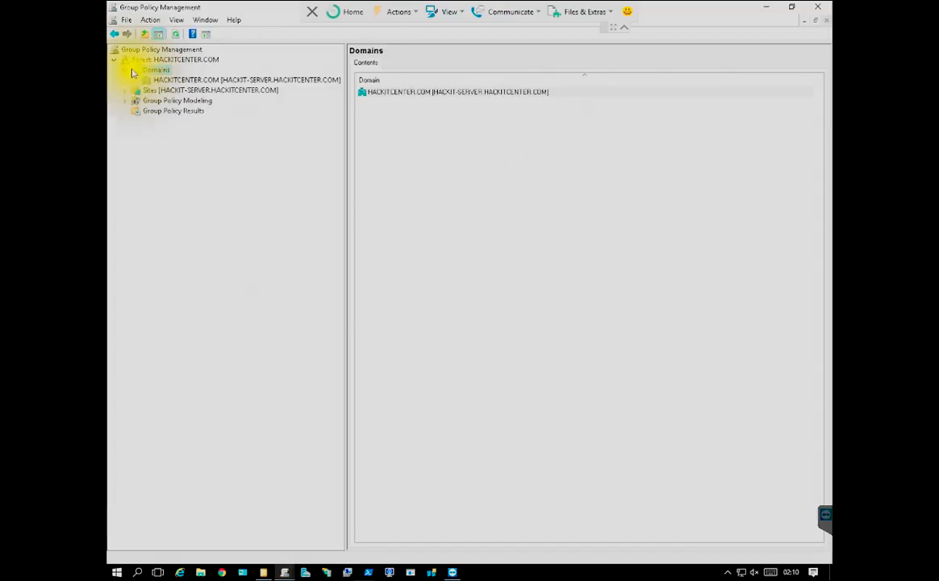
pyautogui.click(131, 91)
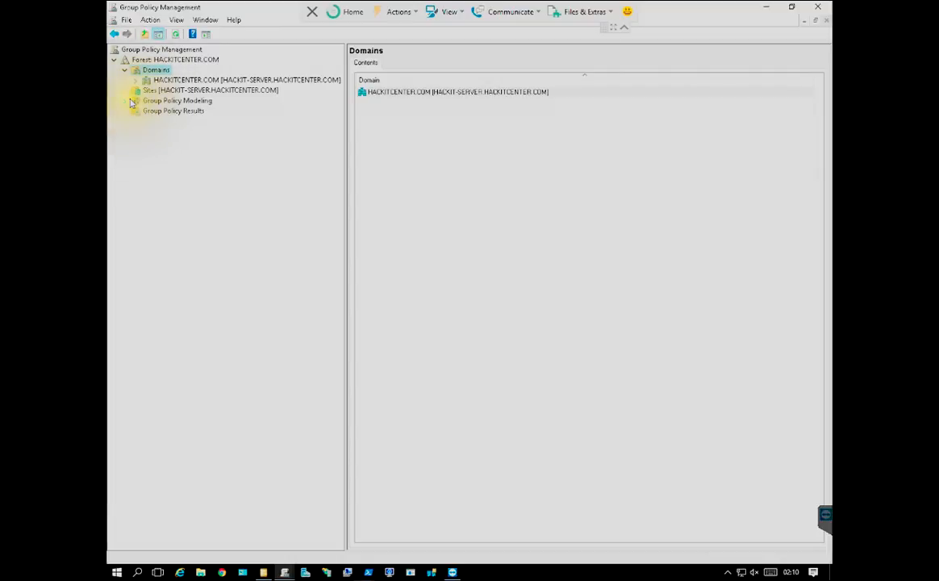
pyautogui.doubleClick(131, 101)
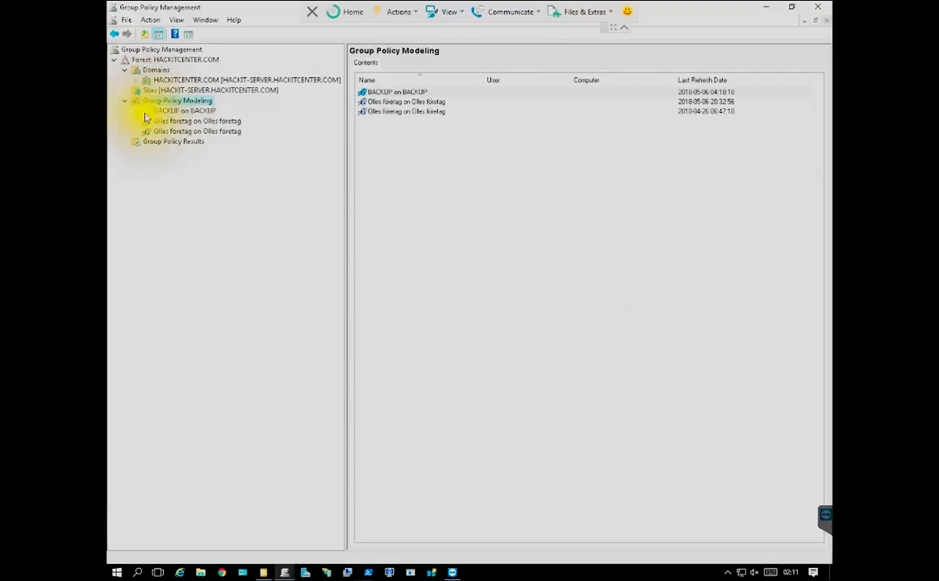
pyautogui.click(137, 141)
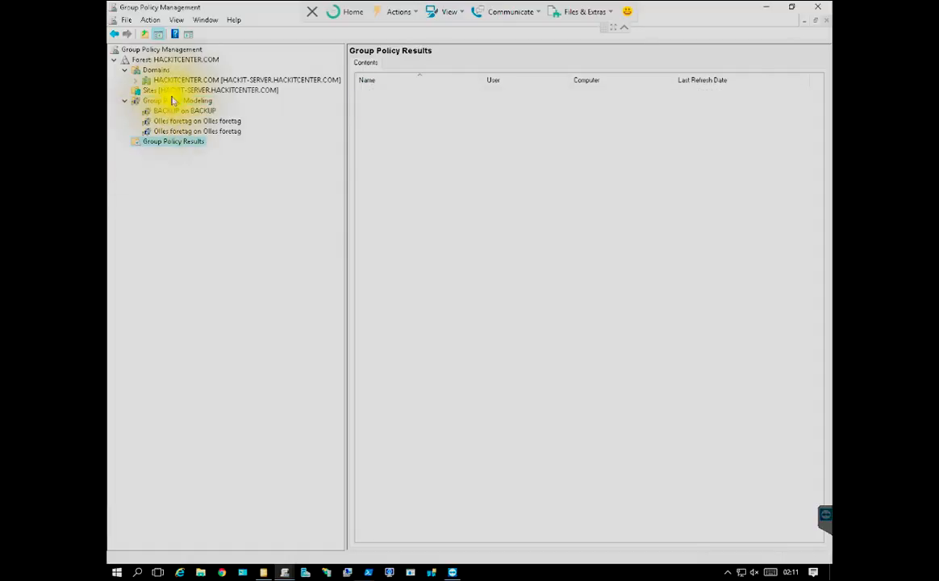
# Expand the HACKITCENTER.COM domain and its Olles företag OU, and view the Whole rules applaies whole OU policy
pyautogui.click(135, 81)
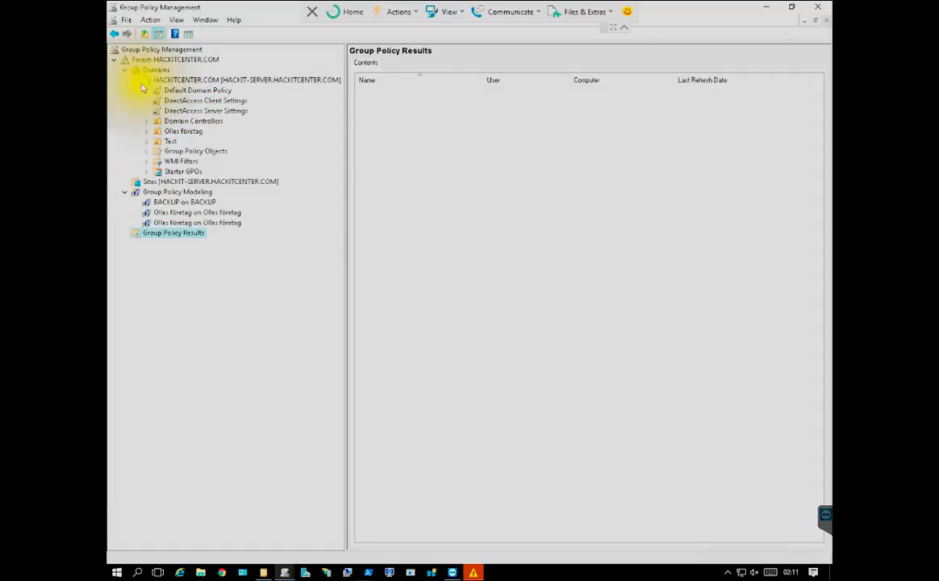
pyautogui.click(149, 81)
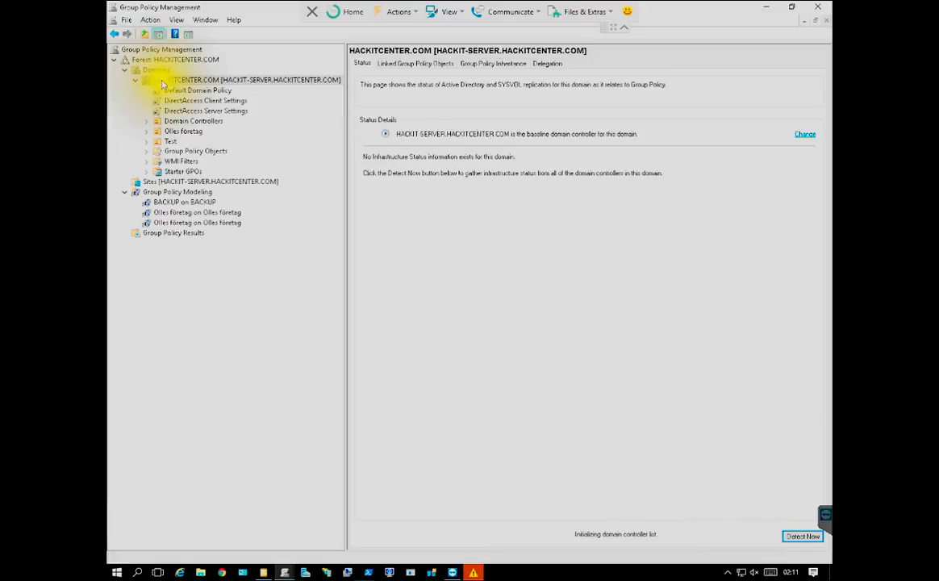
pyautogui.click(147, 131)
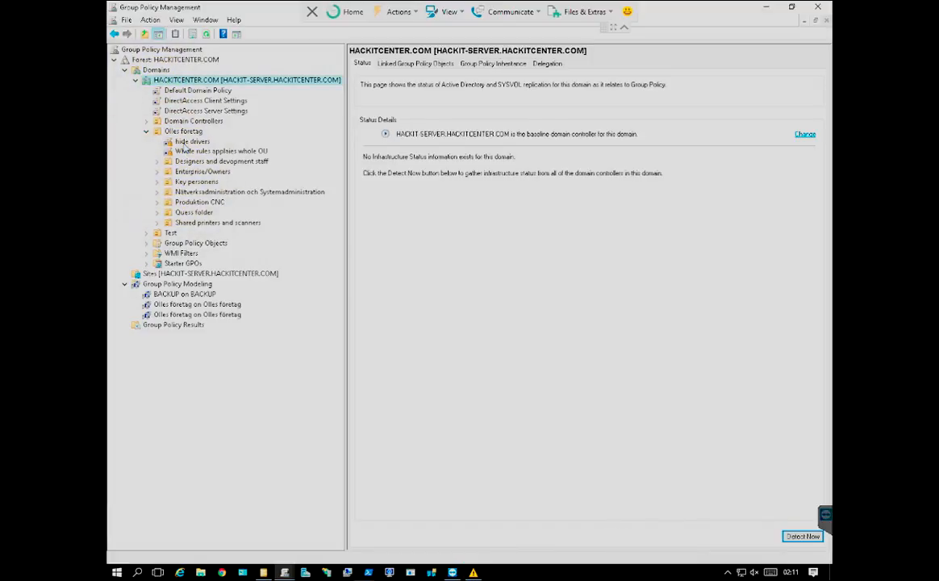
pyautogui.click(182, 151)
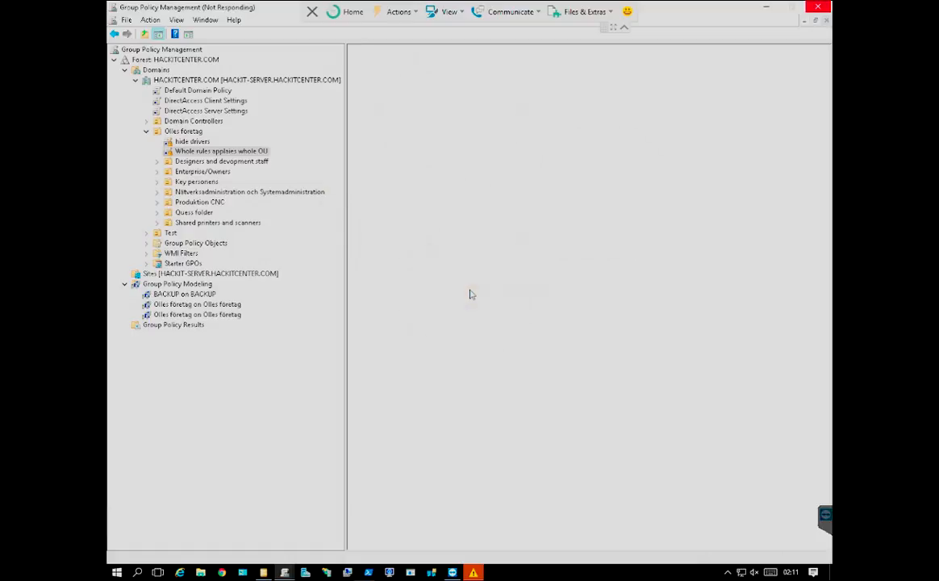
# Check the role installation progress in the Windows Server 2016 virtual machine, and cancel the GPO selection in Group Policy Management
pyautogui.click(474, 571)
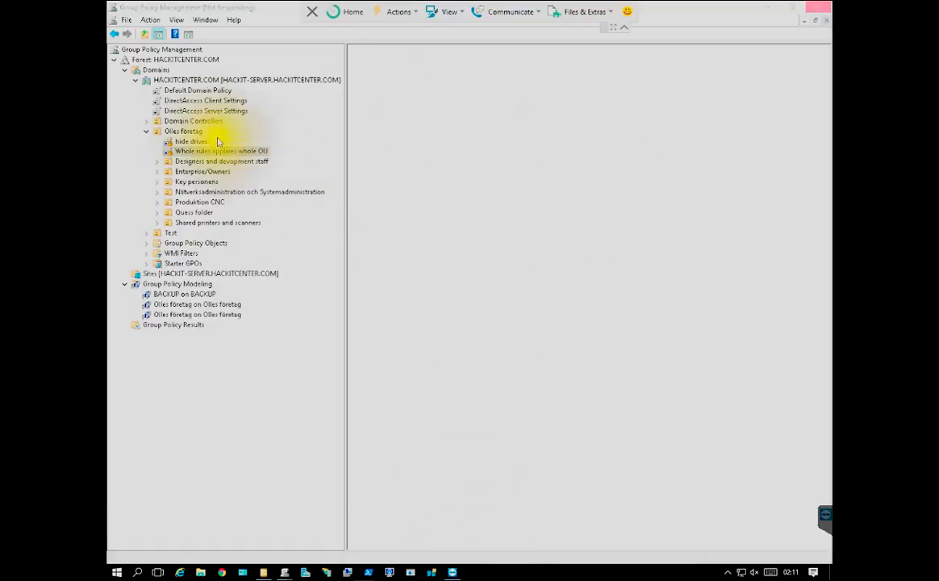
pyautogui.click(192, 134)
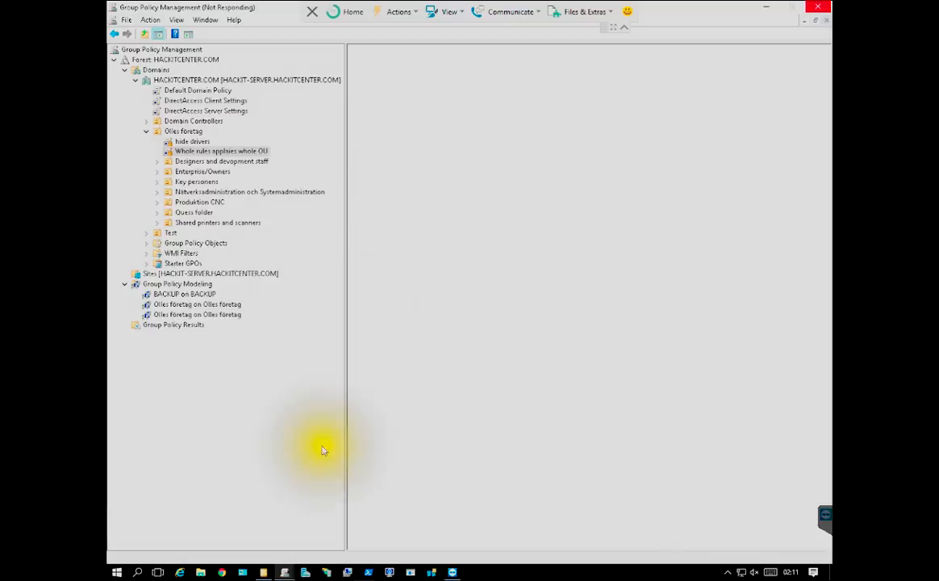
pyautogui.moveTo(389, 572)
pyautogui.click(394, 514)
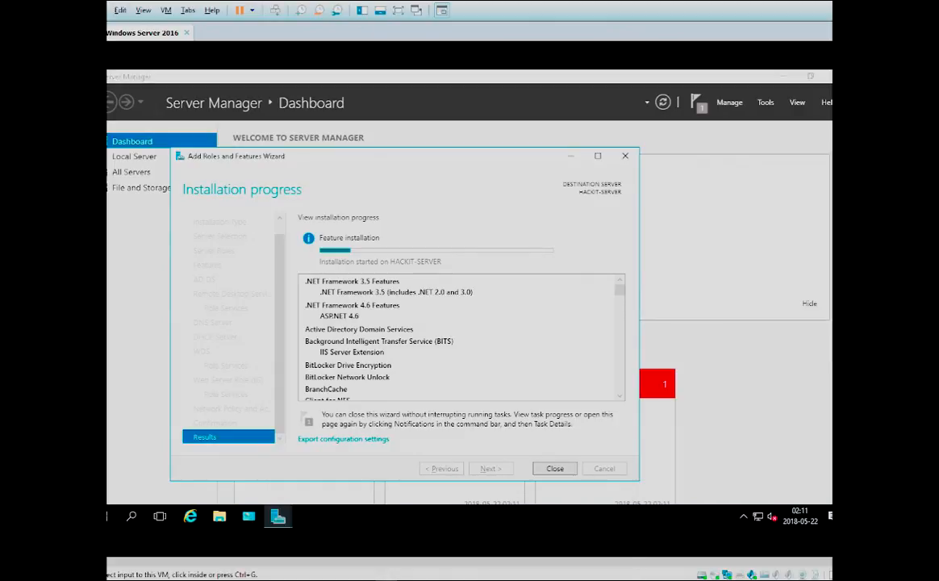
pyautogui.click(404, 553)
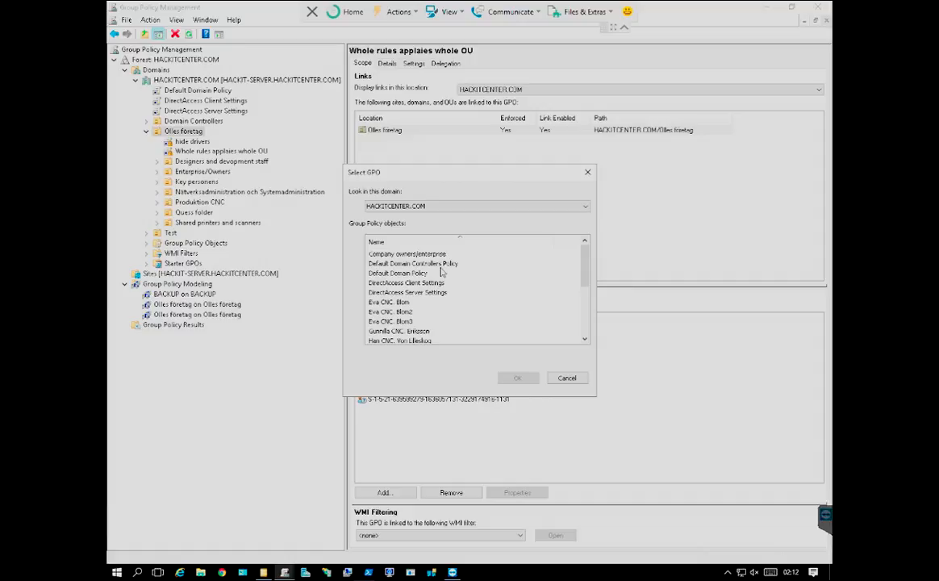
pyautogui.click(566, 377)
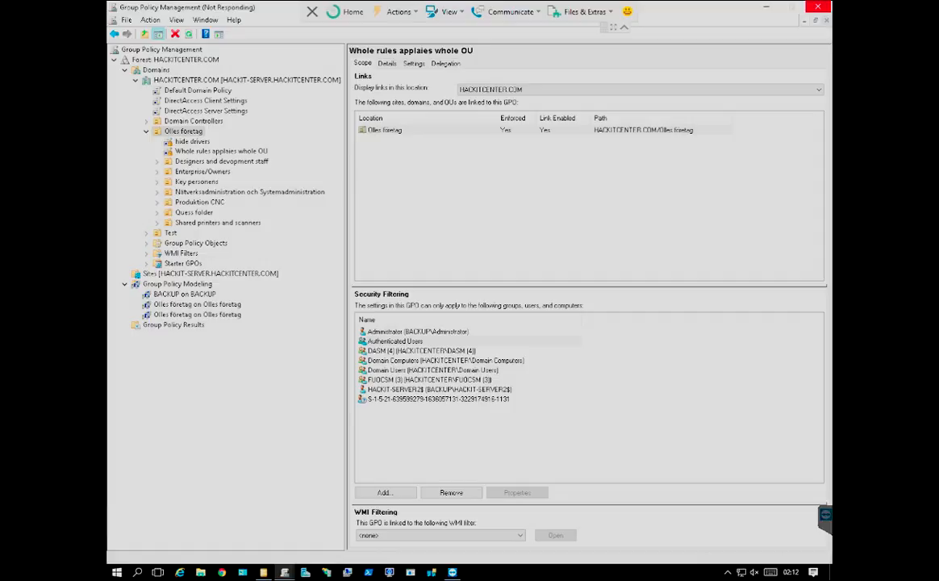
pyautogui.click(728, 572)
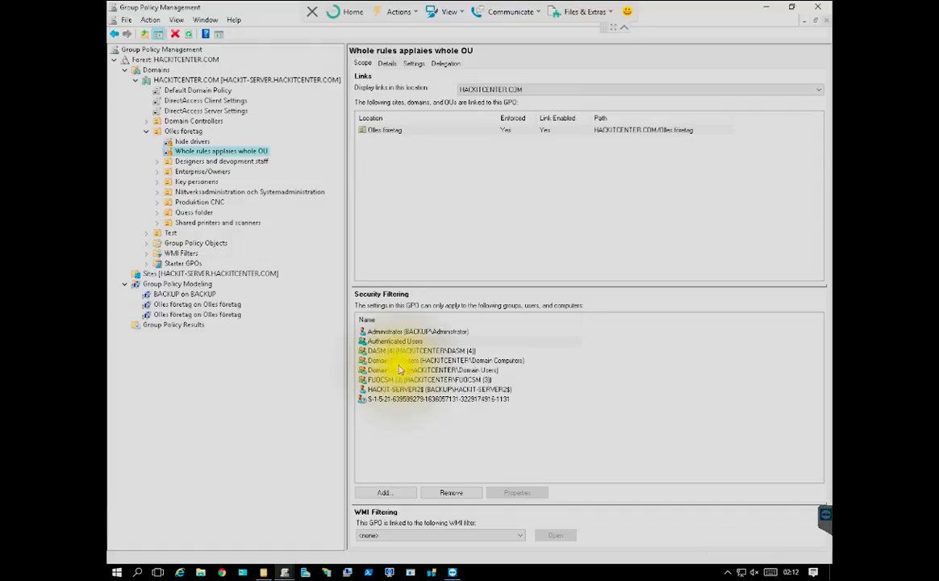
# Examine the policies linked to the CNC - CLIENTS OU under Produktion CNC, including the security filtering of its first two GPOs
pyautogui.click(157, 202)
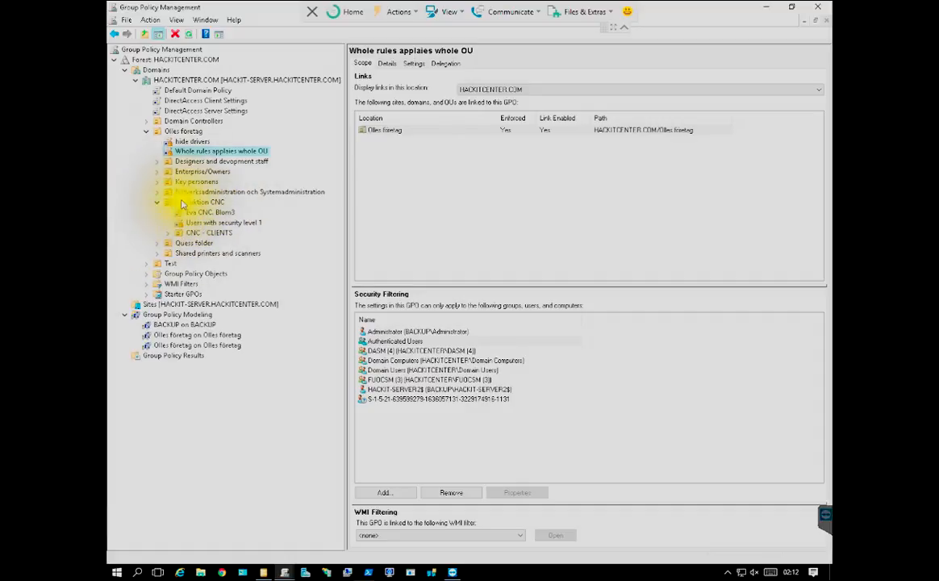
pyautogui.click(175, 233)
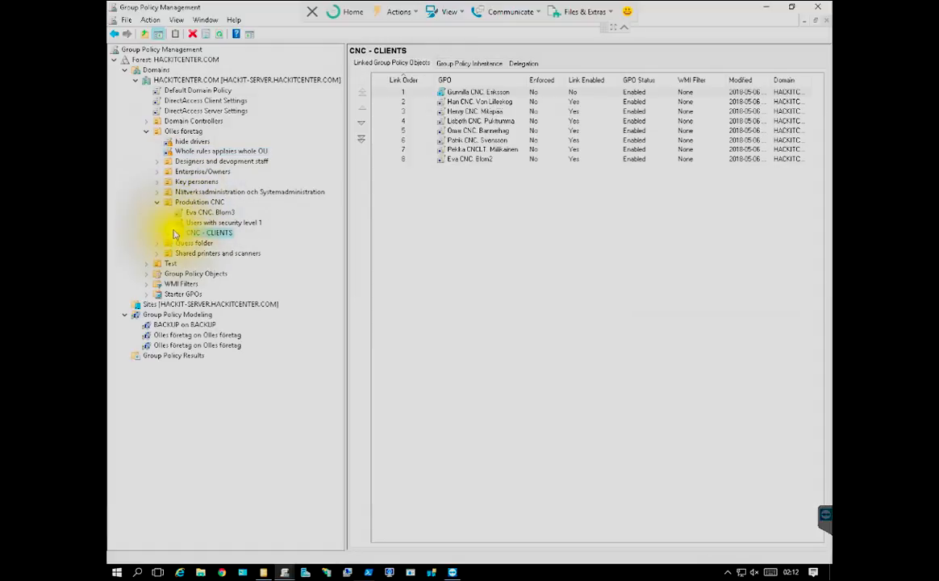
pyautogui.click(168, 233)
pyautogui.click(202, 243)
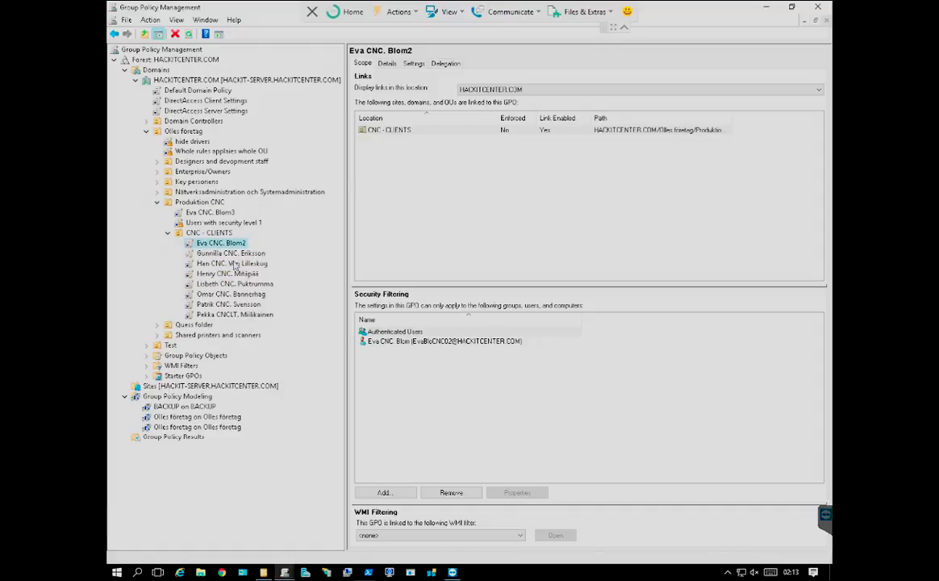
pyautogui.click(240, 255)
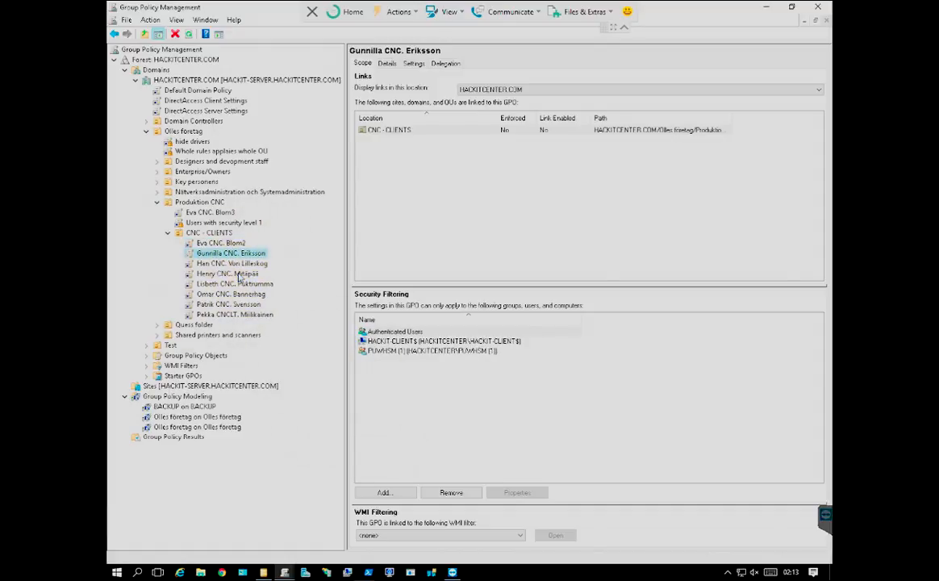
pyautogui.click(399, 368)
pyautogui.click(418, 398)
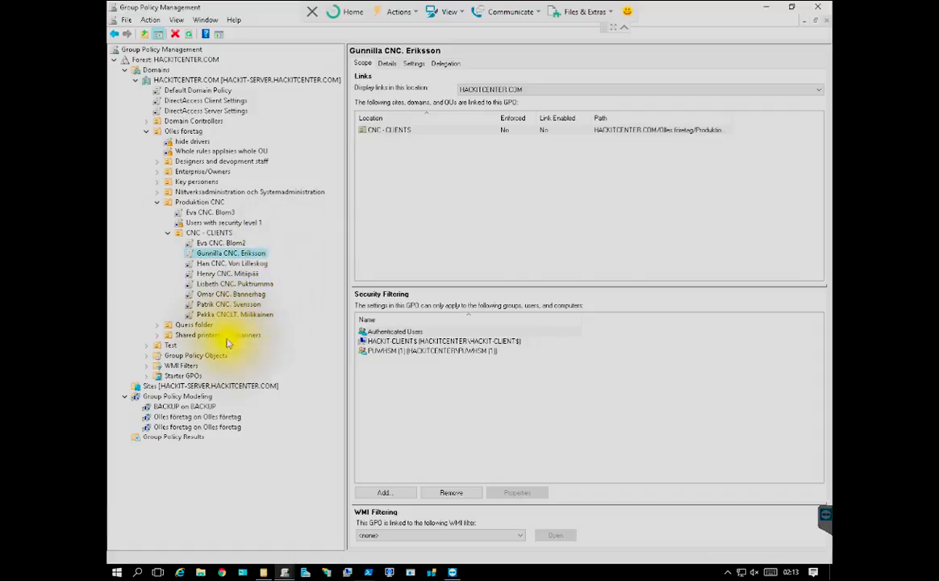
# Switch to Active Directory Users and Computers and expand the Computers container of the domain
pyautogui.click(263, 572)
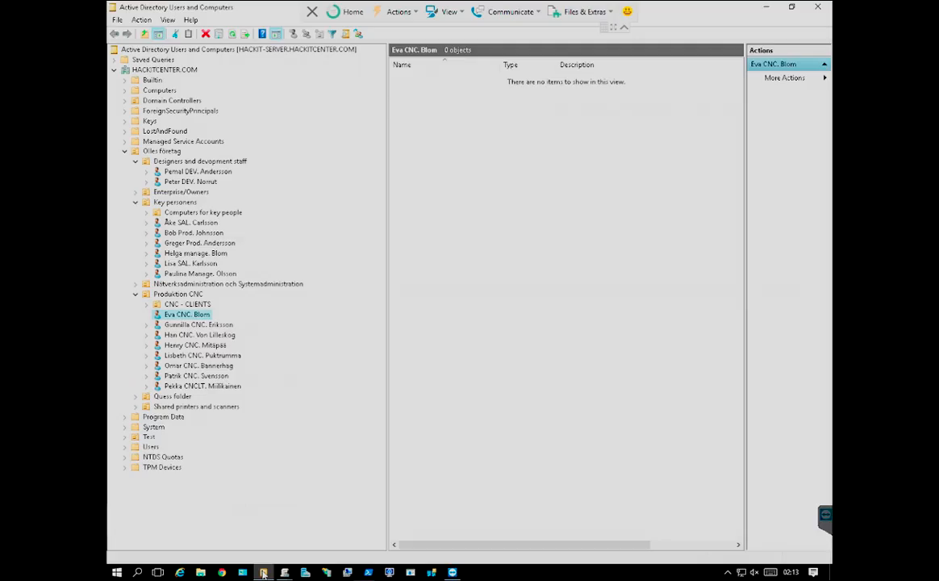
pyautogui.click(126, 90)
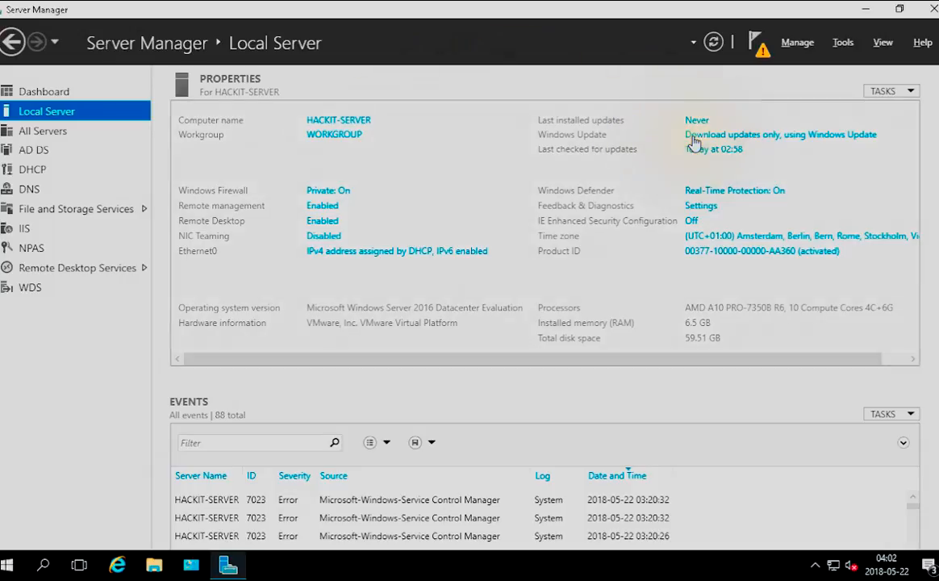
# Start promoting HACKIT-SERVER to a domain controller from the pending post-deployment configuration in Server Manager
pyautogui.click(756, 42)
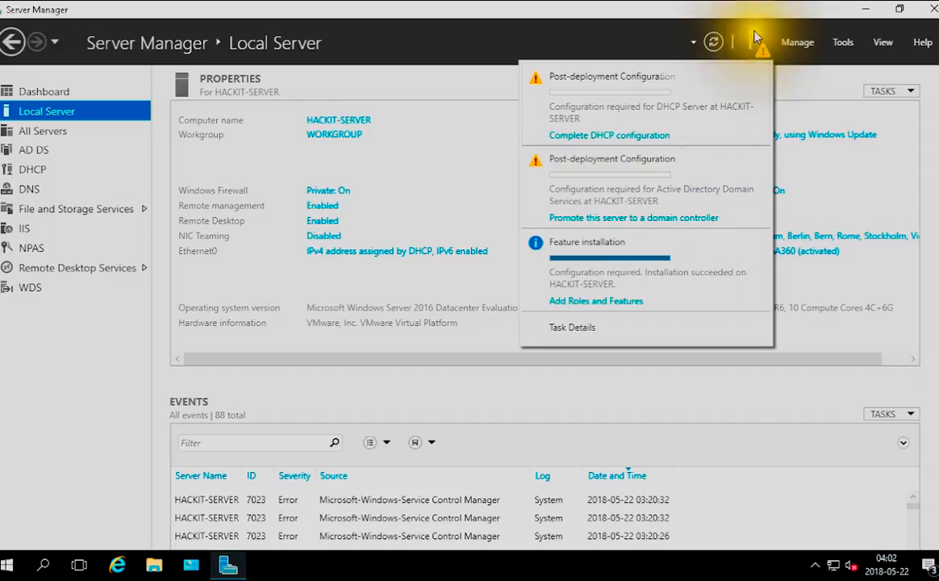
pyautogui.click(635, 218)
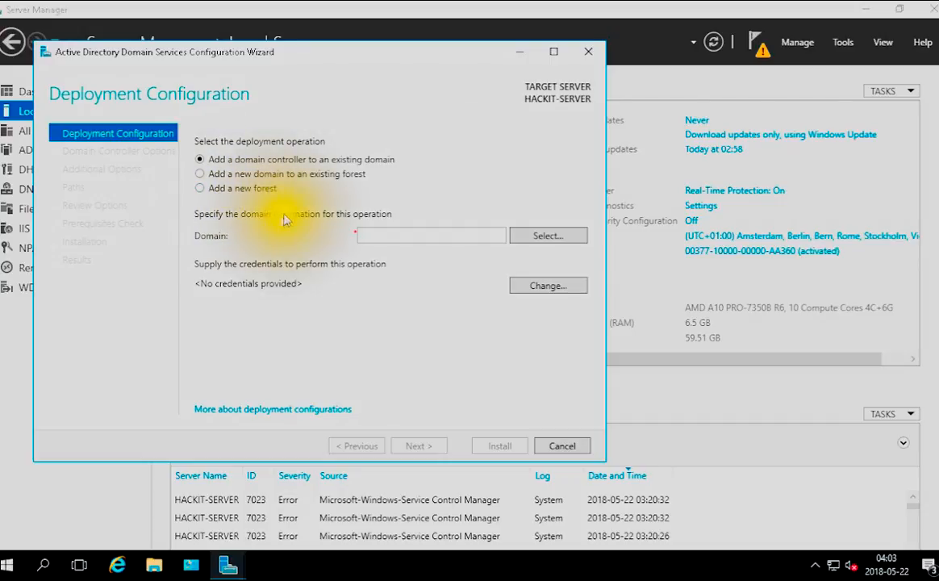
# Choose to add a new forest with the root domain name TESTCENTER.COM and continue to the domain controller options
pyautogui.click(252, 191)
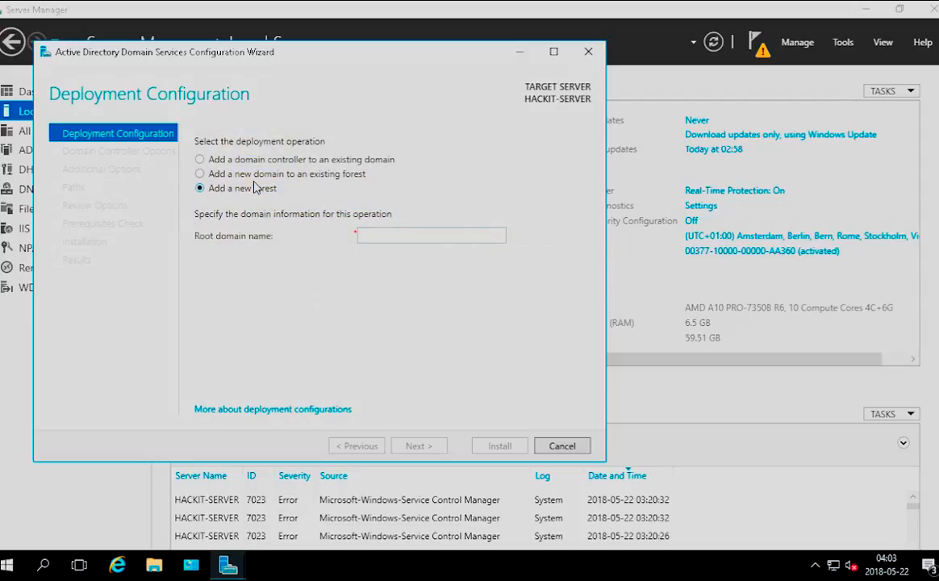
pyautogui.click(378, 234)
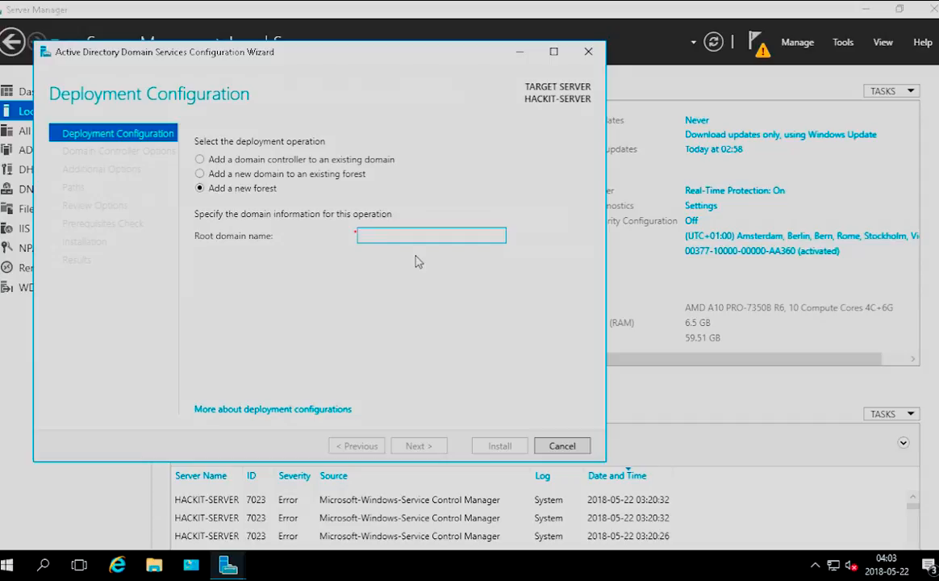
pyautogui.write('t')
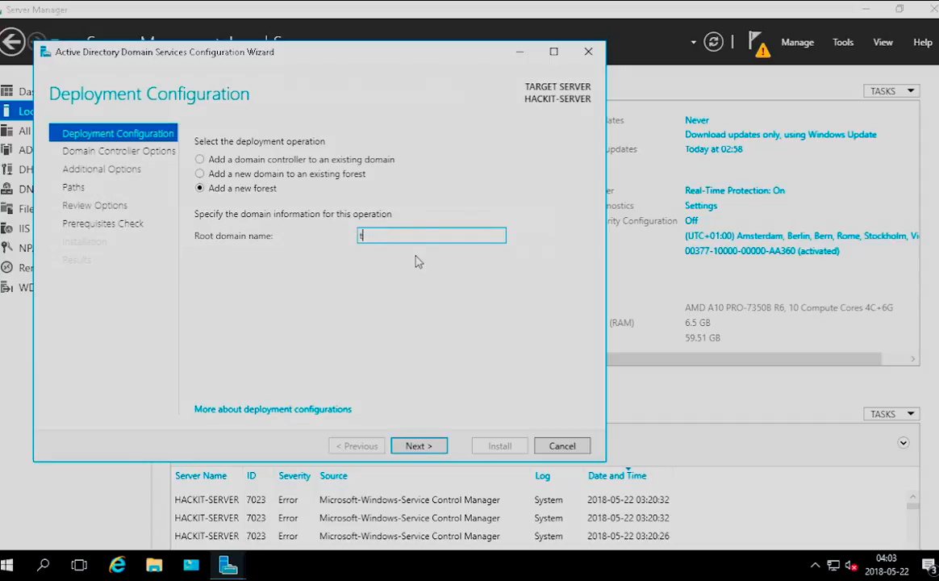
pyautogui.press('BackSpace')
pyautogui.write('TESTCENTER.COM')
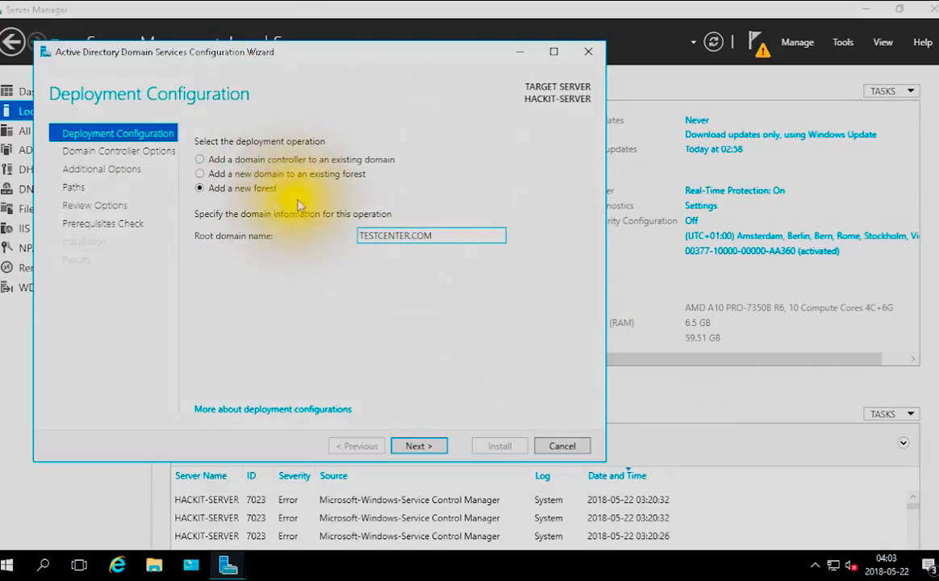
pyautogui.click(131, 152)
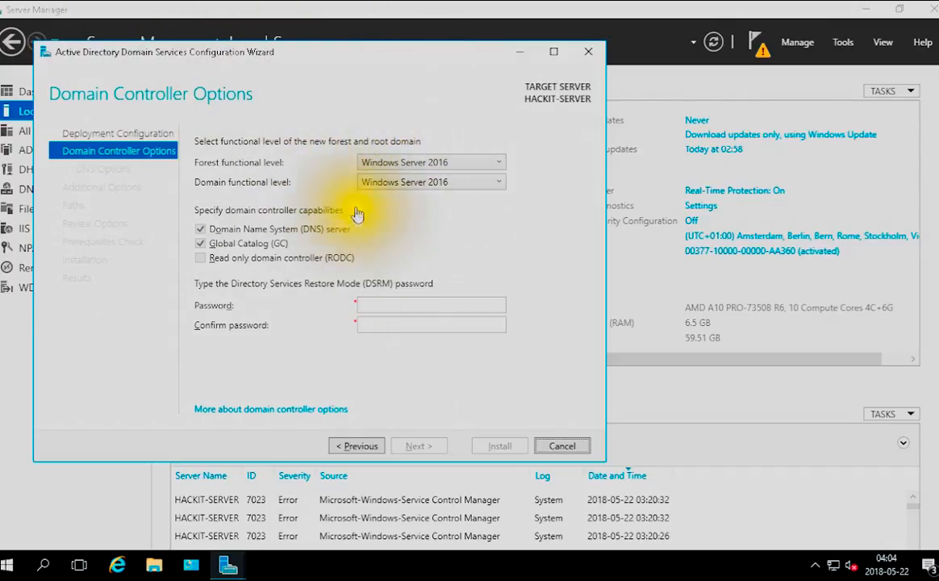
# Try Windows Server 2008 as both the forest and the domain functional level
pyautogui.click(393, 165)
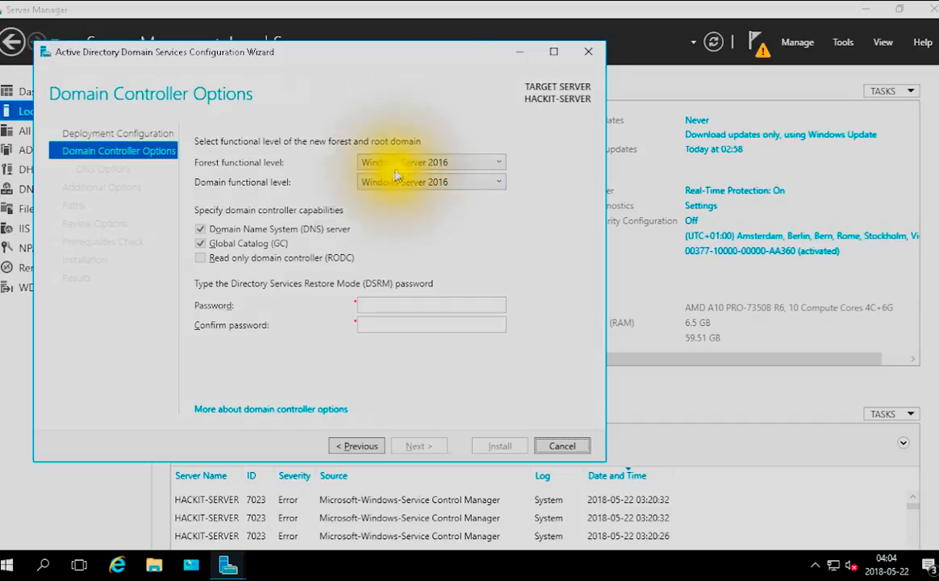
pyautogui.click(397, 166)
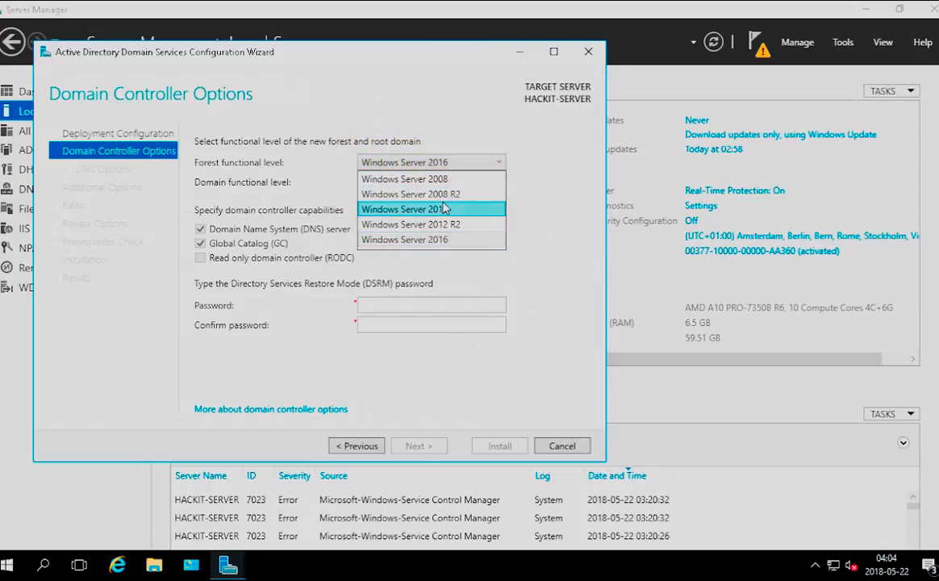
pyautogui.click(466, 125)
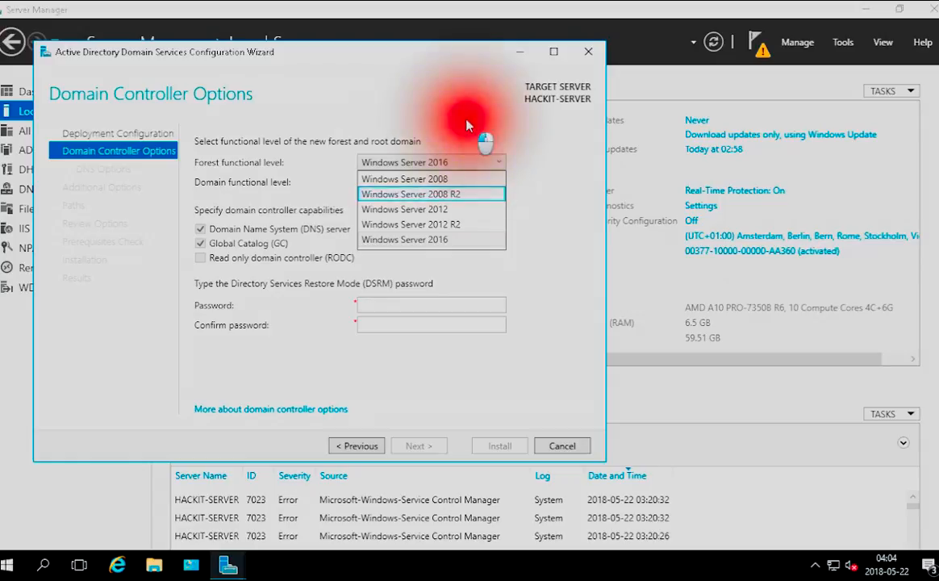
pyautogui.click(420, 181)
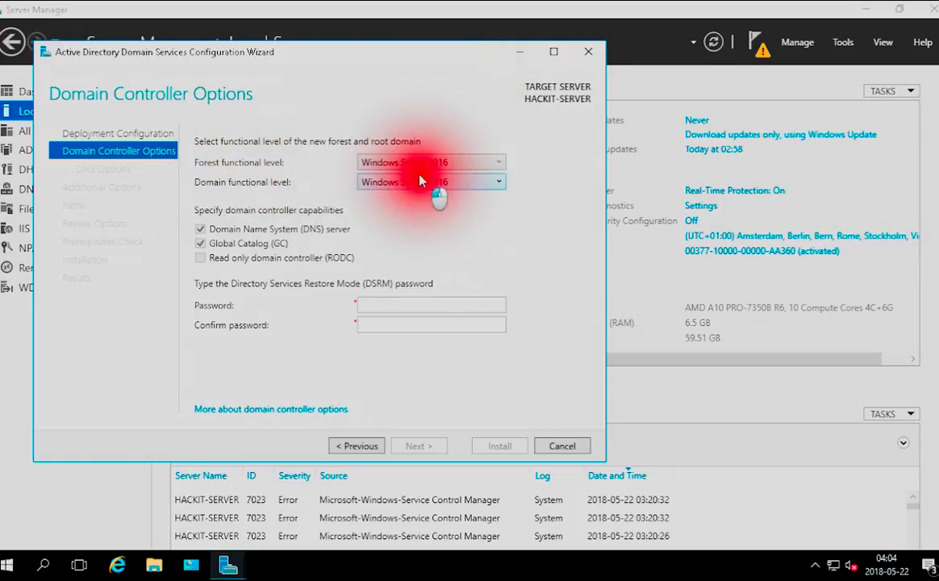
pyautogui.click(419, 194)
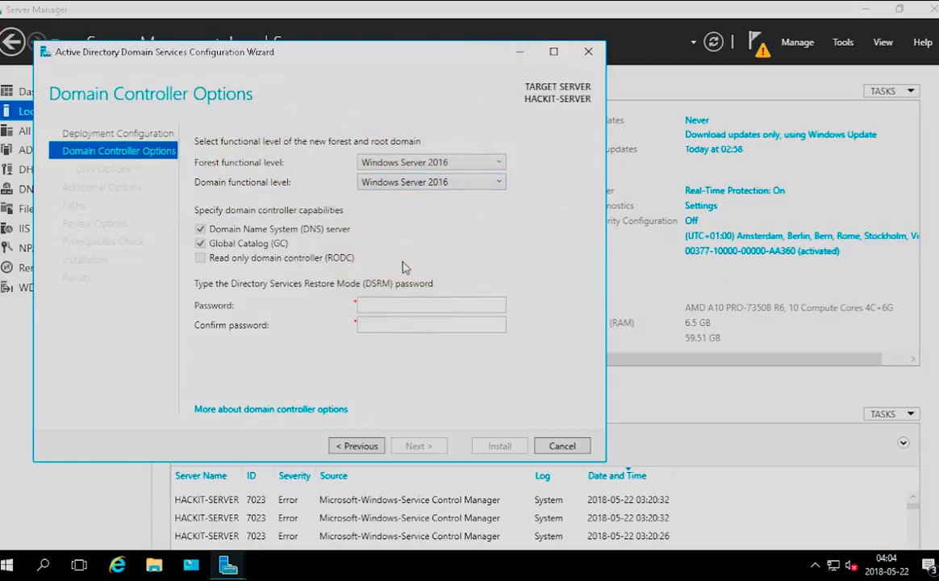
pyautogui.click(428, 164)
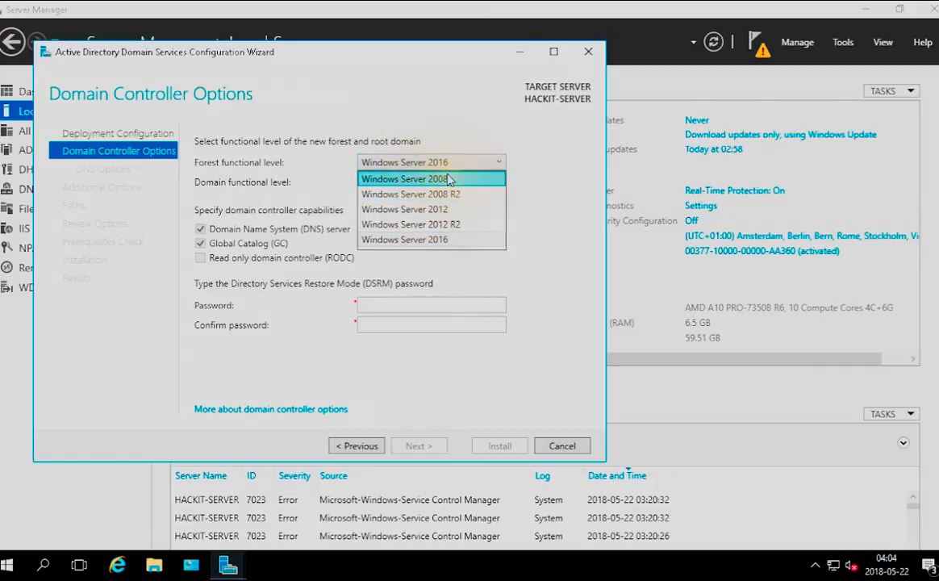
pyautogui.click(449, 179)
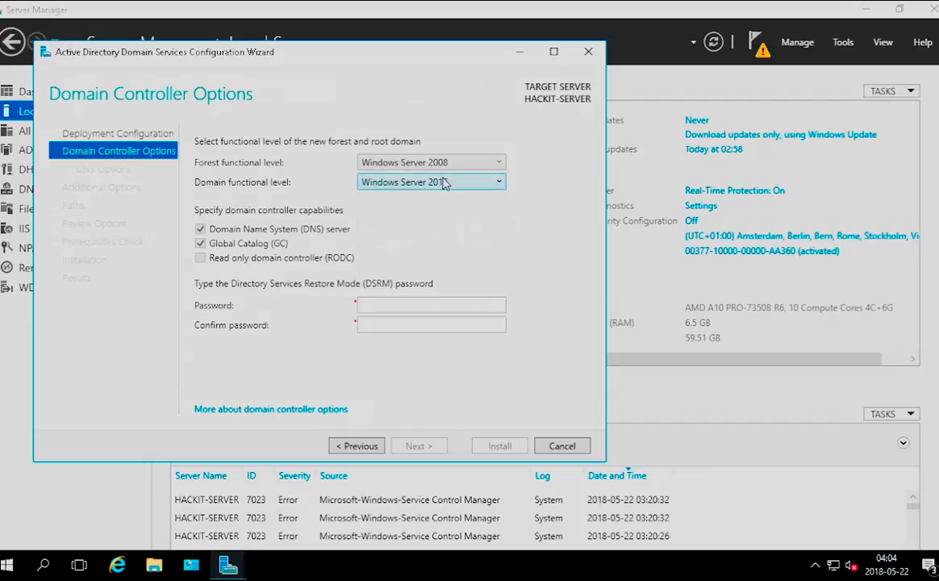
pyautogui.click(443, 182)
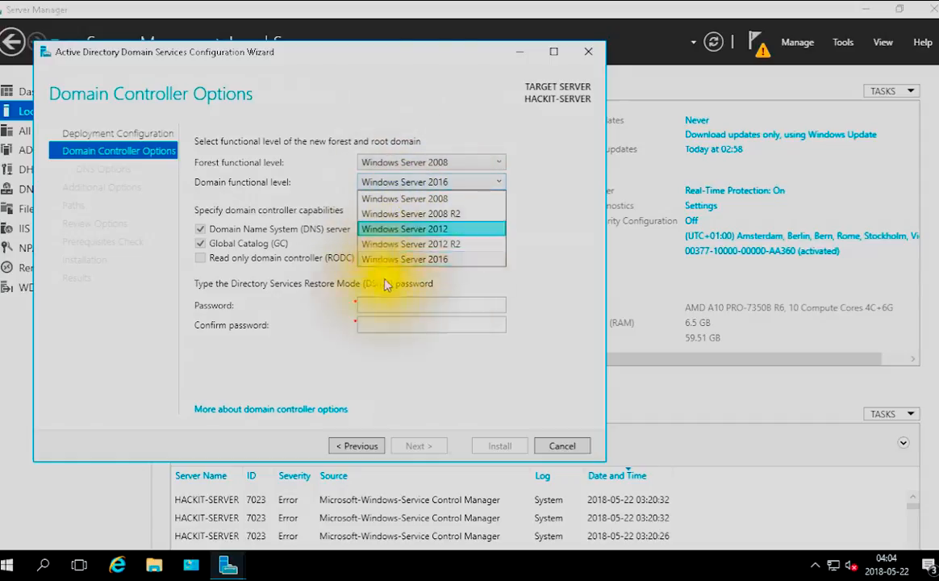
pyautogui.click(440, 199)
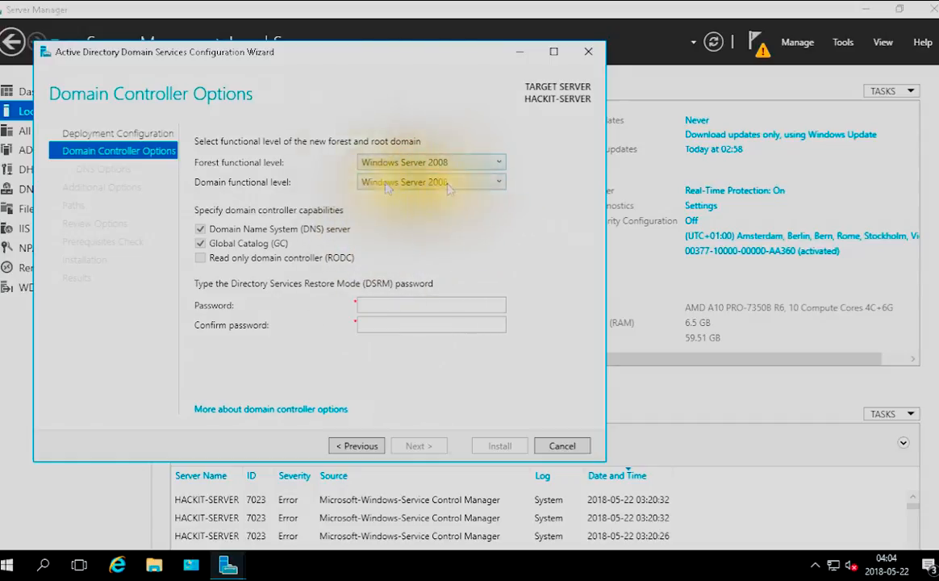
# Set both the forest and the domain functional level to Windows Server 2016
pyautogui.click(478, 163)
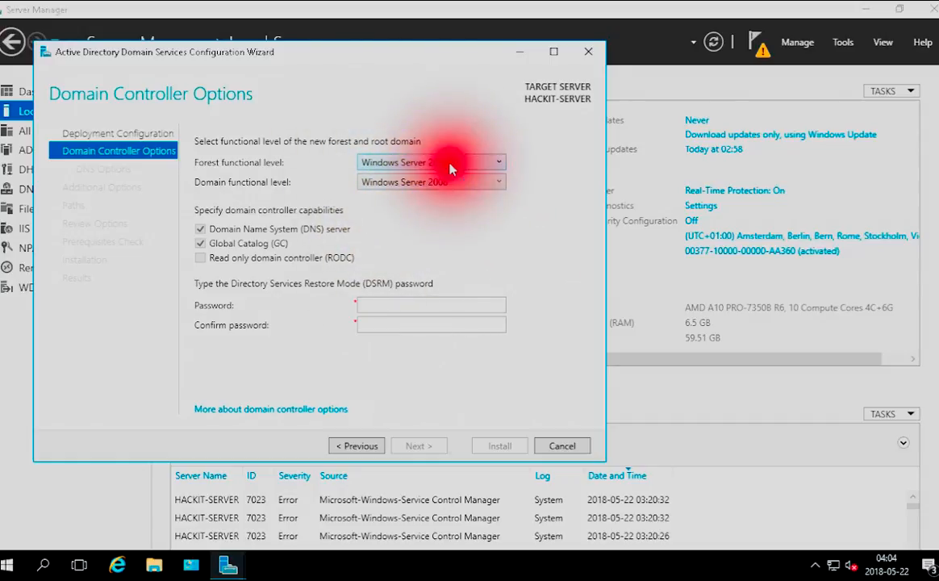
pyautogui.click(449, 239)
pyautogui.click(451, 182)
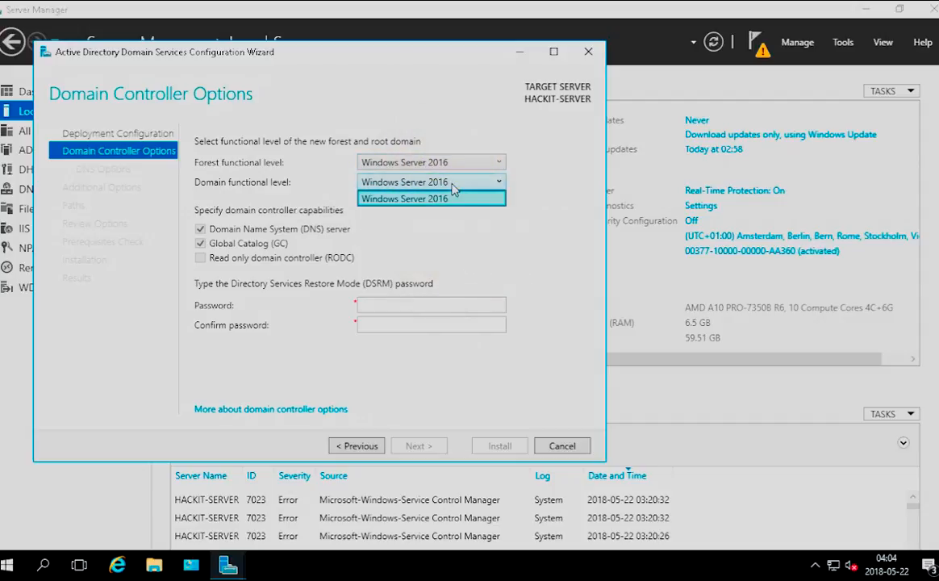
pyautogui.click(432, 198)
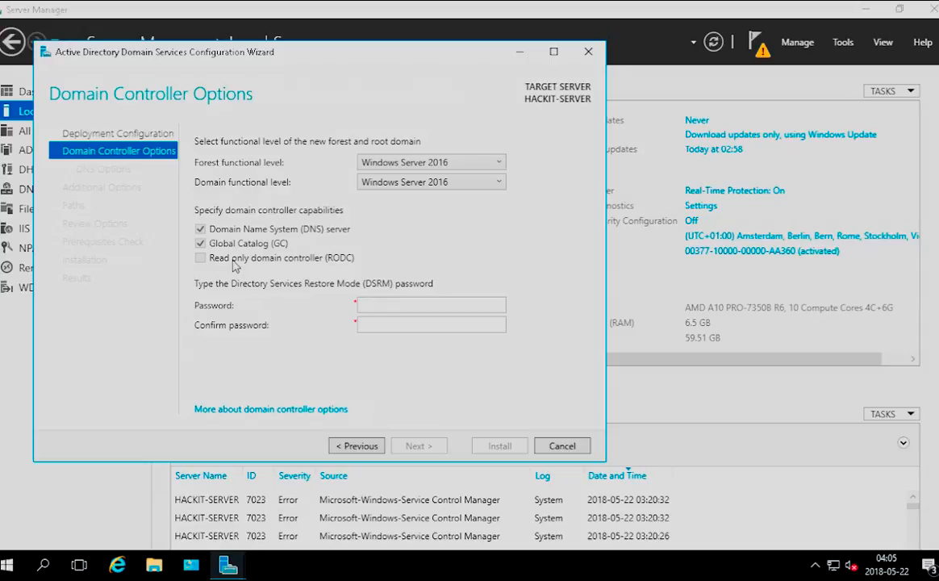
# Enter and confirm the Directory Services Restore Mode password, and continue to the DNS options
pyautogui.click(372, 304)
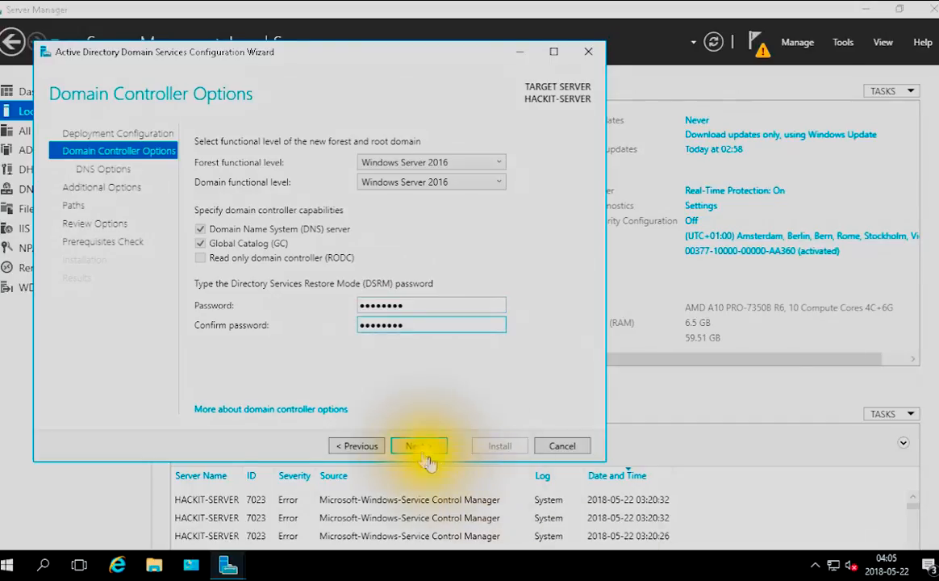
pyautogui.click(419, 449)
pyautogui.click(419, 448)
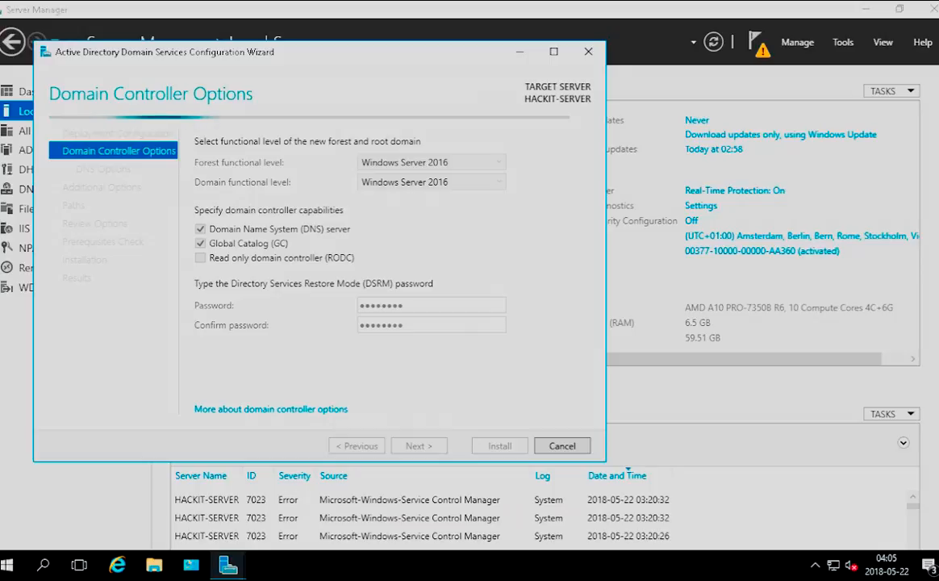
pyautogui.click(436, 446)
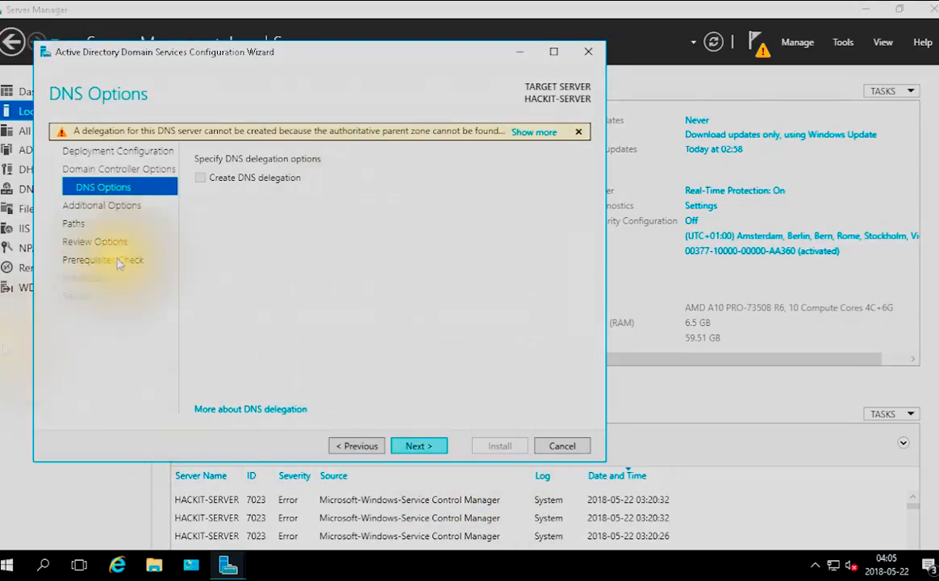
# Accept the default DNS delegation, NetBIOS name and AD DS folder paths, and run the prerequisites check after reviewing the selections
pyautogui.click(430, 446)
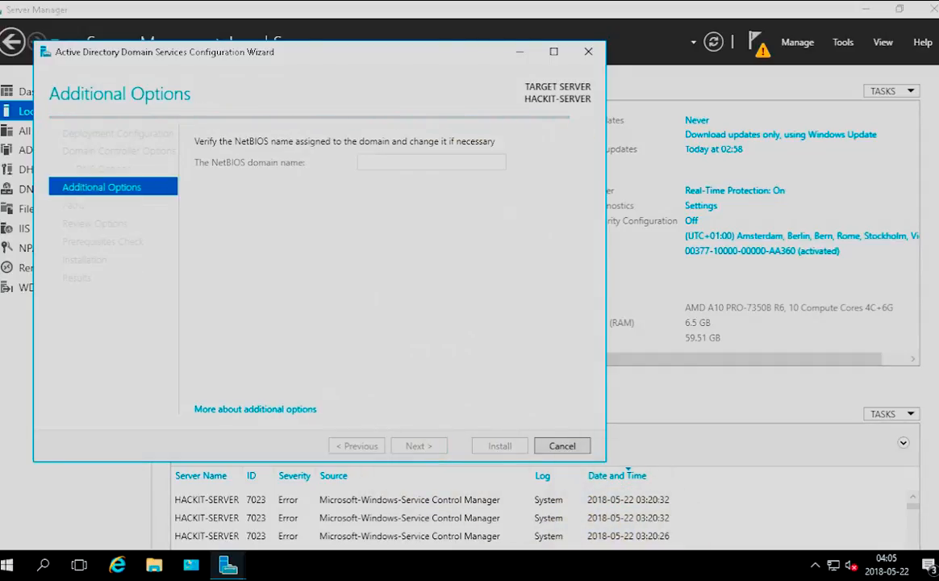
pyautogui.click(414, 446)
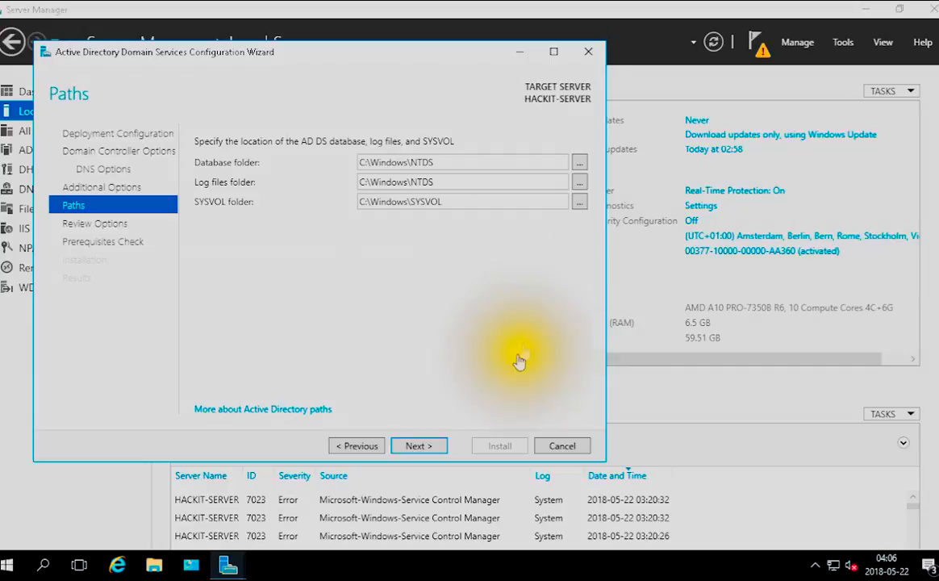
pyautogui.click(410, 453)
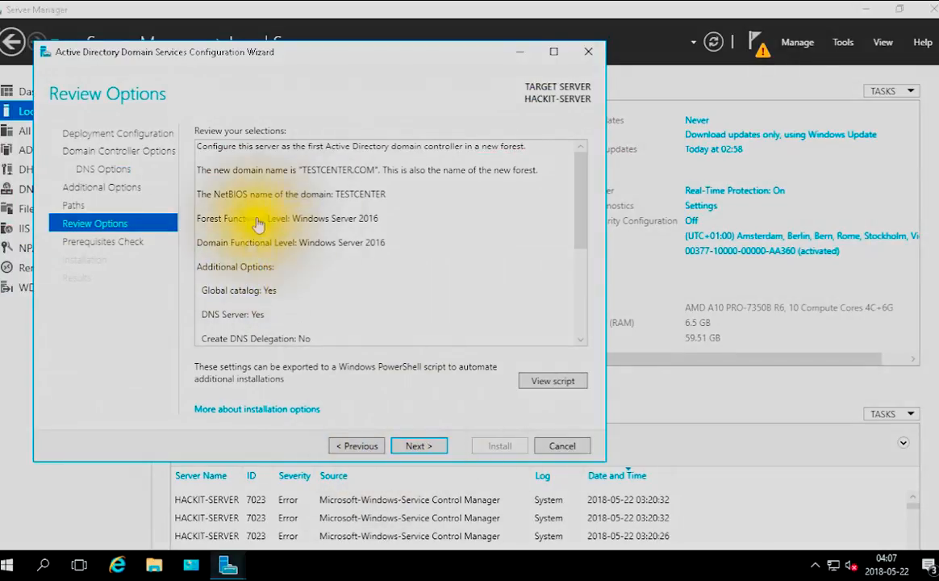
pyautogui.moveTo(581, 210); pyautogui.dragTo(575, 234)
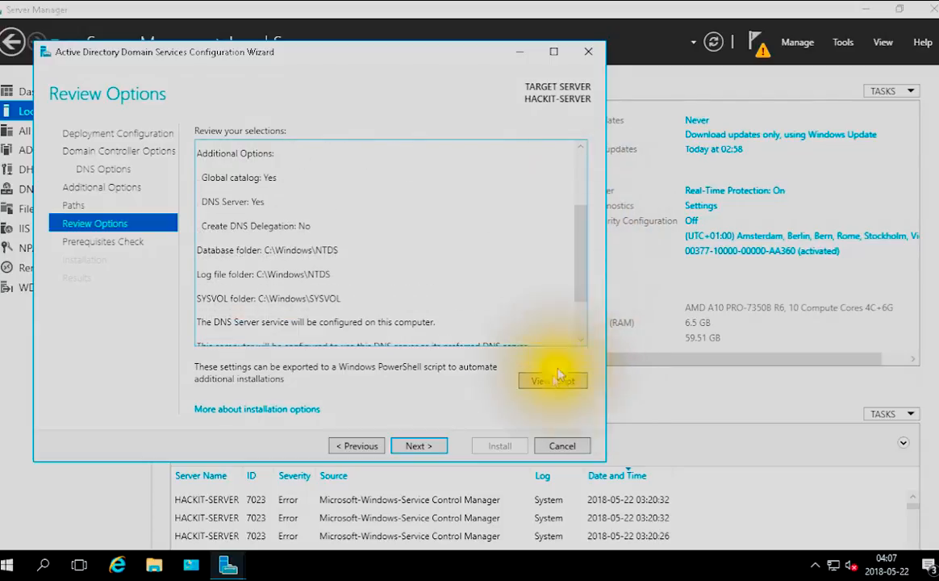
pyautogui.click(432, 446)
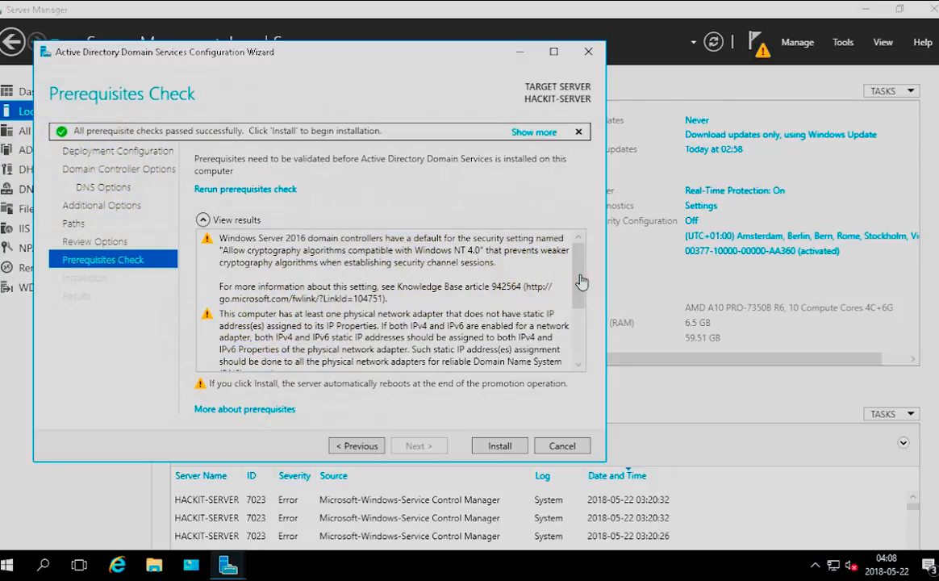
# Review the full prerequisites check results and start the domain controller installation
pyautogui.click(596, 345)
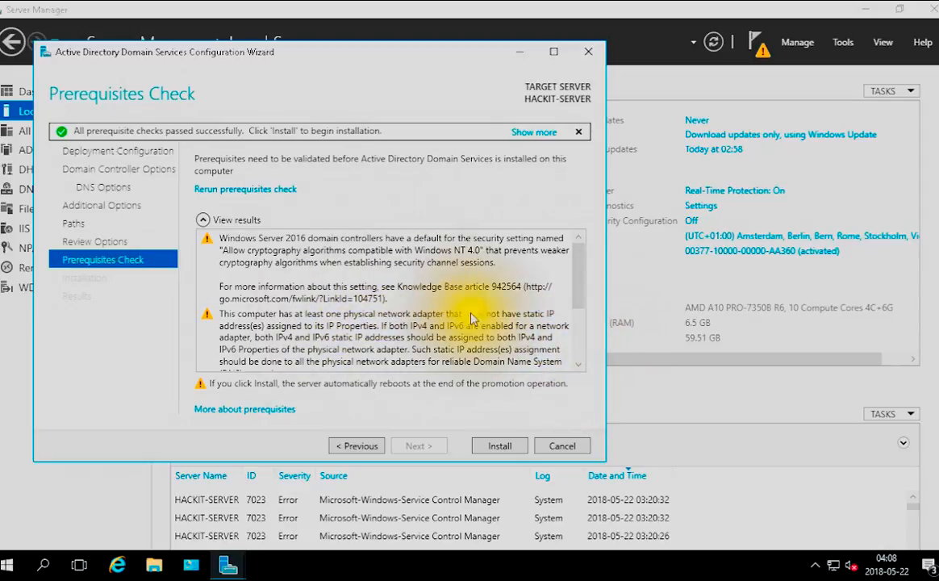
pyautogui.click(578, 274)
pyautogui.moveTo(578, 274); pyautogui.dragTo(578, 238)
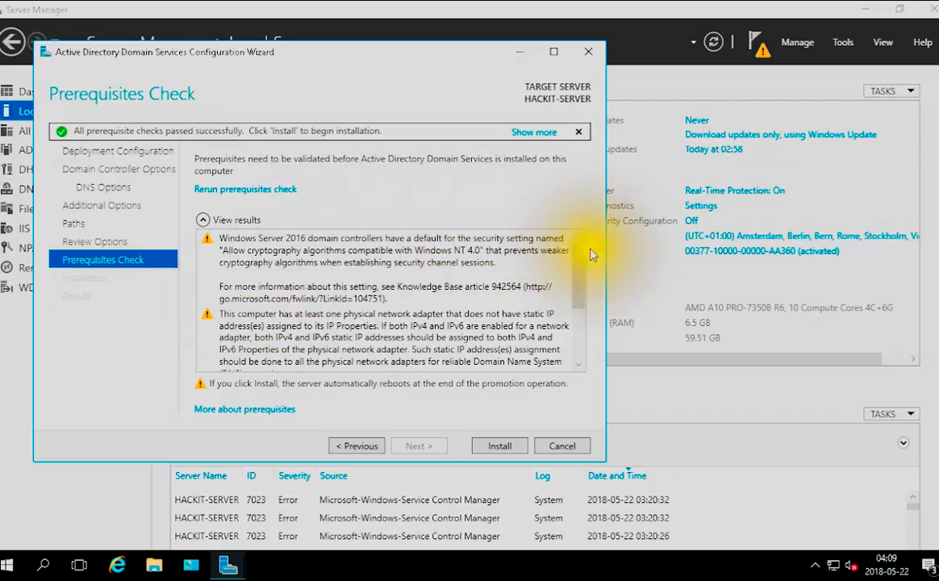
pyautogui.moveTo(578, 274); pyautogui.dragTo(578, 275)
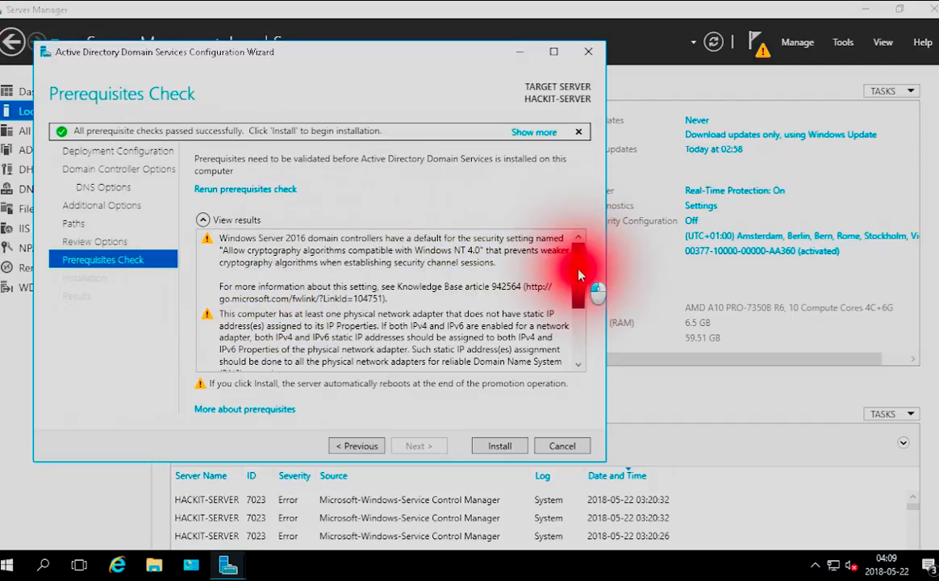
pyautogui.moveTo(579, 274); pyautogui.dragTo(593, 345)
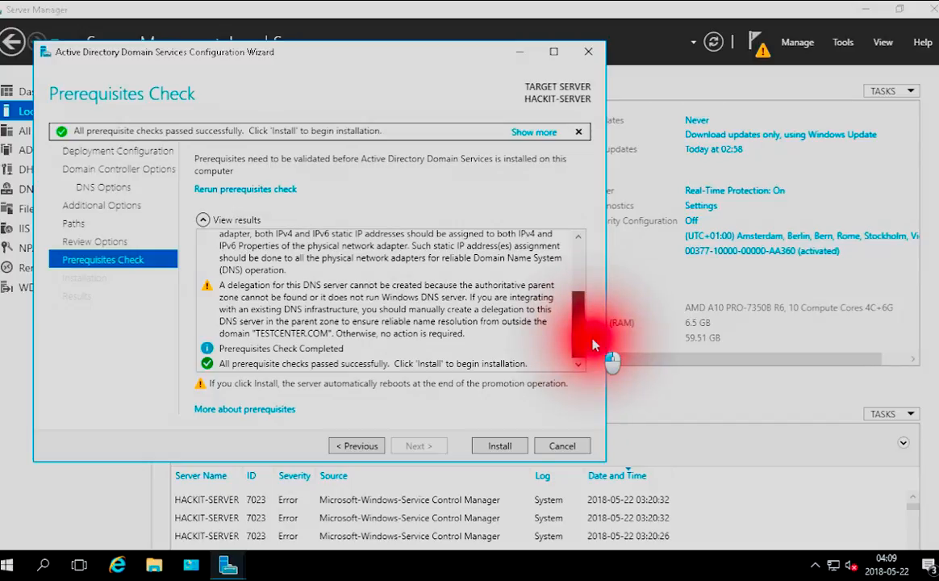
pyautogui.moveTo(593, 344); pyautogui.dragTo(593, 344)
pyautogui.click(507, 447)
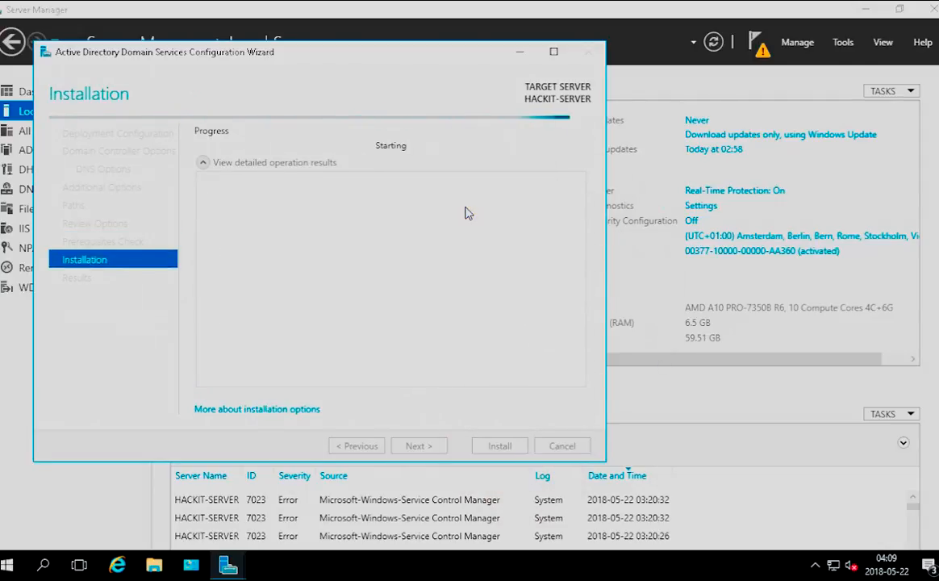
# Examine the list of administration tools available for the server, from the Active Directory tools down to Windows Server Backup
pyautogui.click(843, 44)
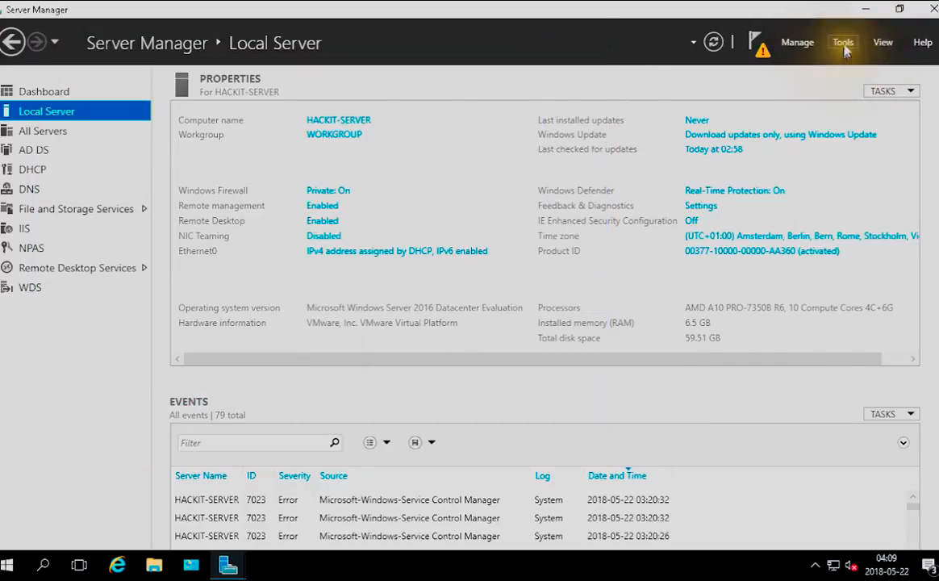
pyautogui.scroll(4, 743, 231)
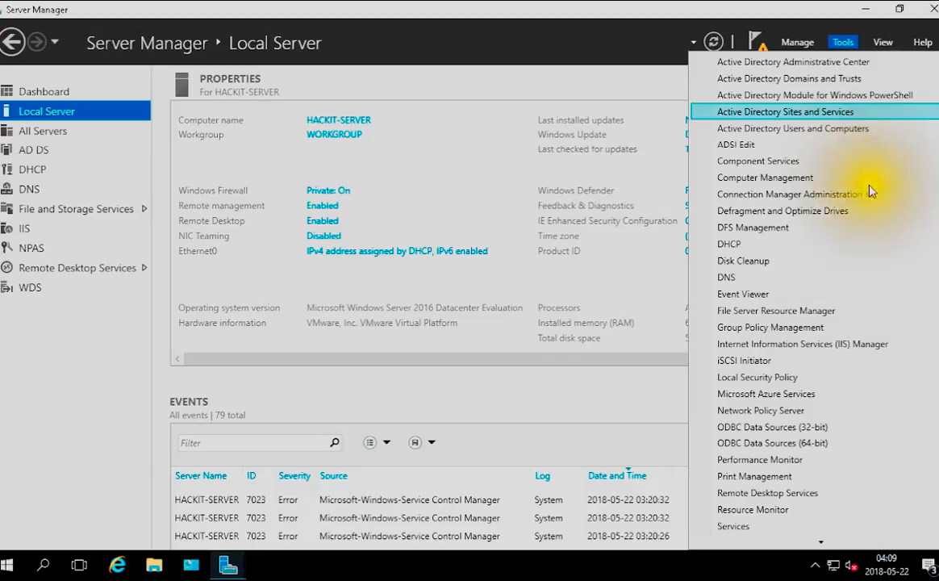
pyautogui.scroll(-3, 784, 299)
pyautogui.scroll(-1, 785, 301)
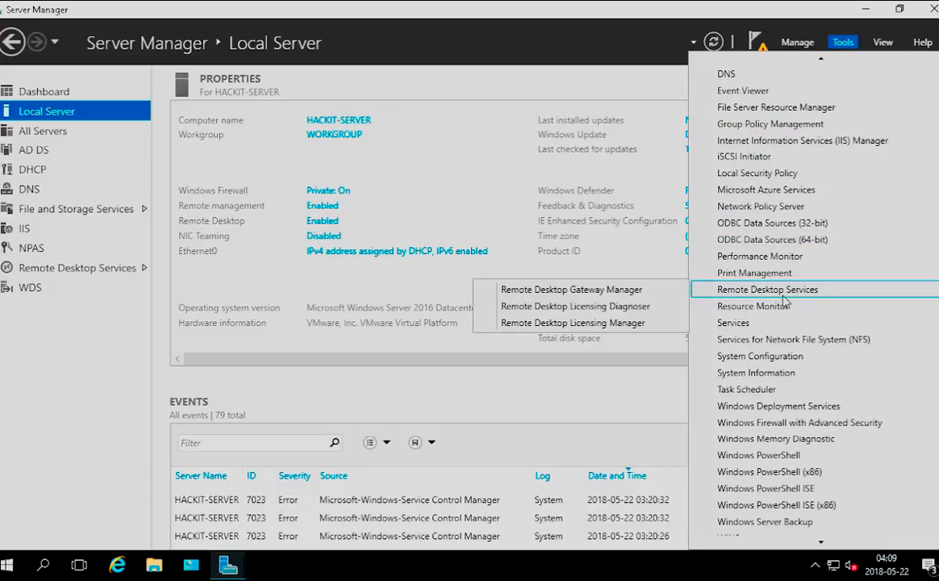
pyautogui.scroll(3, 785, 301)
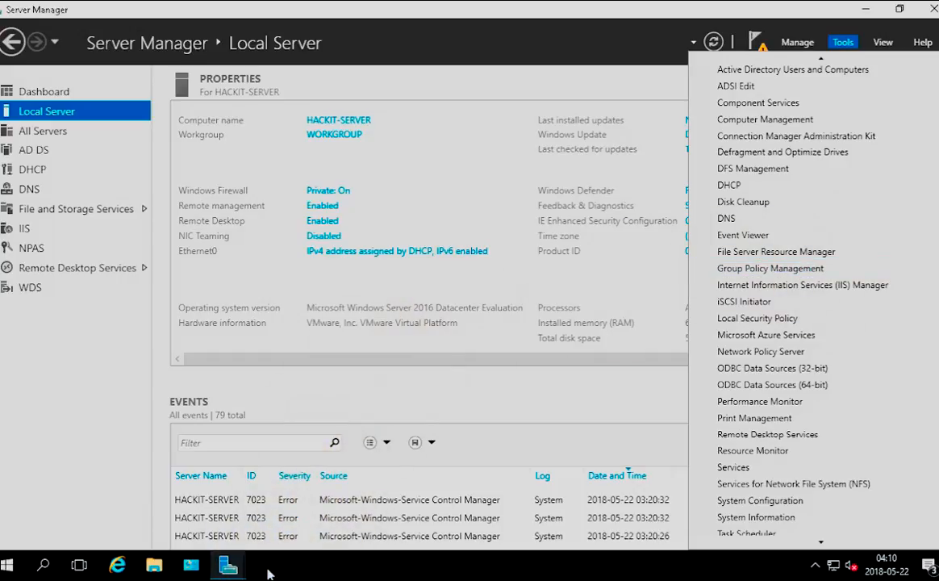
pyautogui.scroll(2, 807, 357)
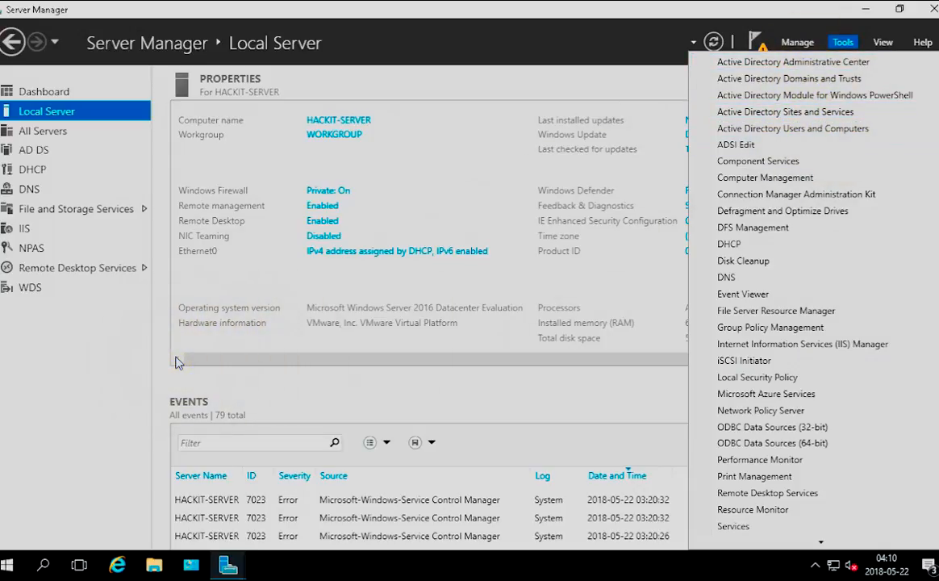
# Sign in to the TESTCENTER domain with the administrator account and its password, and dismiss the Remote Desktop licensing notification
pyautogui.click(482, 559)
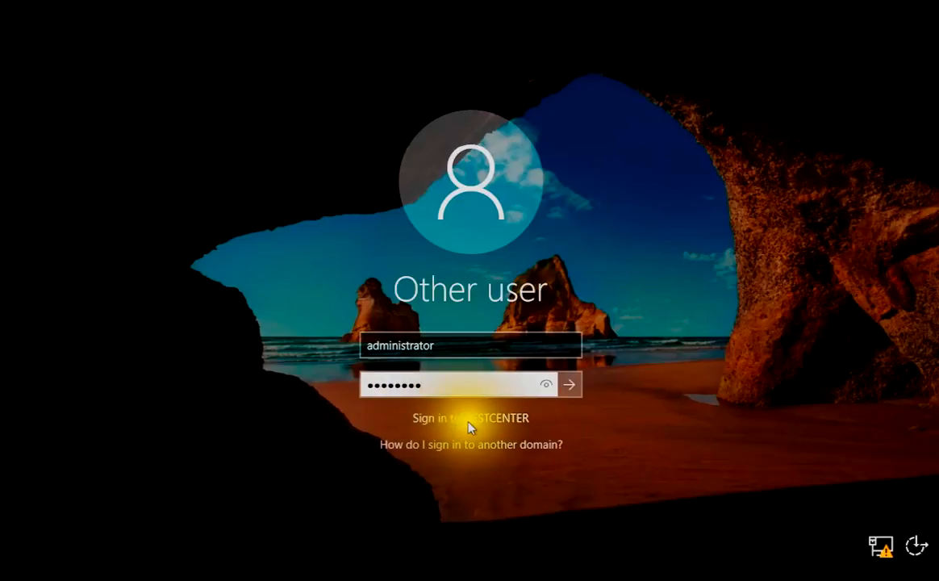
pyautogui.click(567, 385)
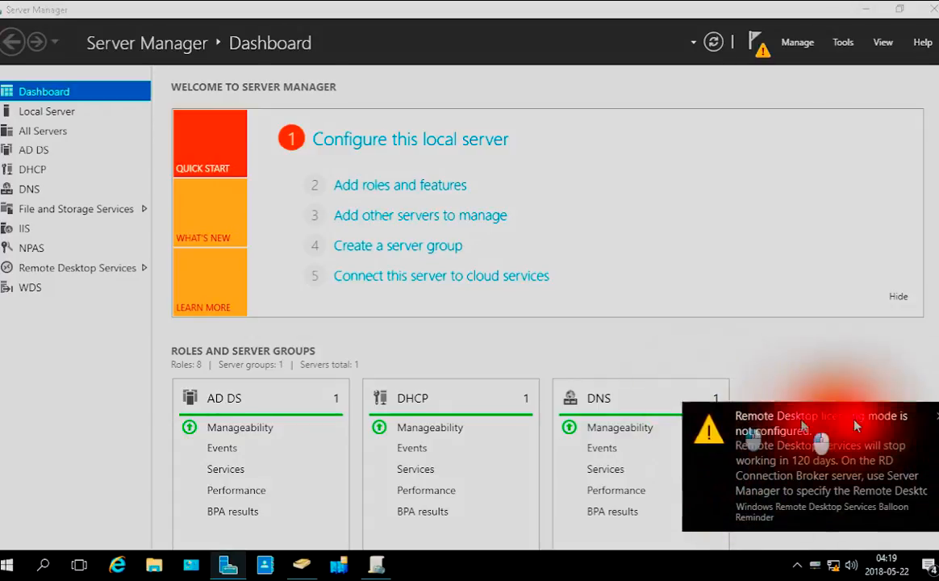
pyautogui.click(824, 384)
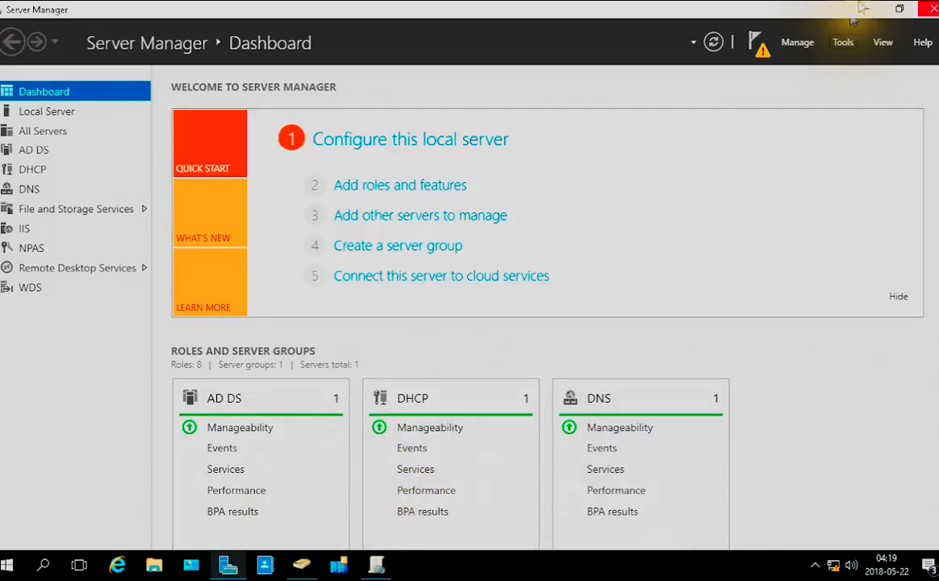
# Open Active Directory Administrative Center from the server's administration tools and maximize its window
pyautogui.click(842, 44)
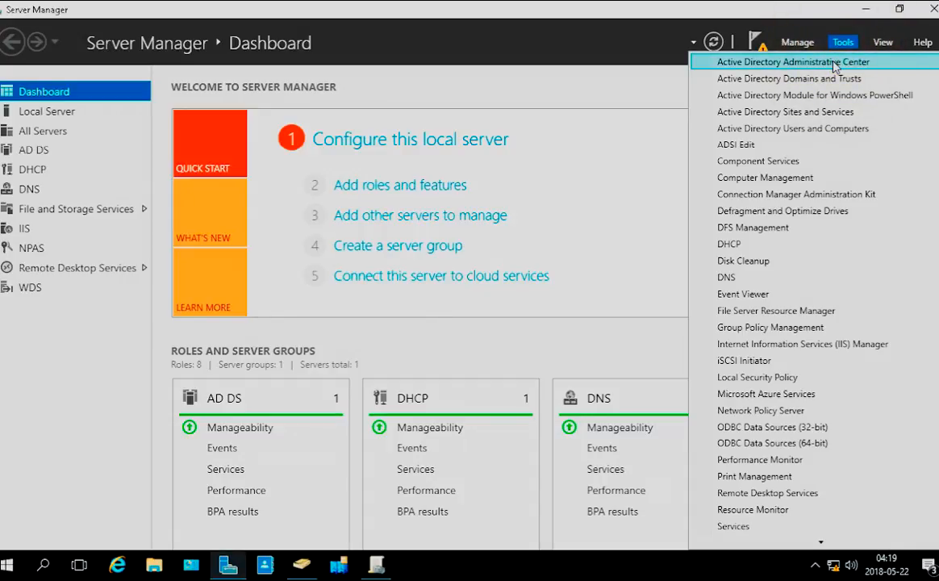
pyautogui.click(836, 64)
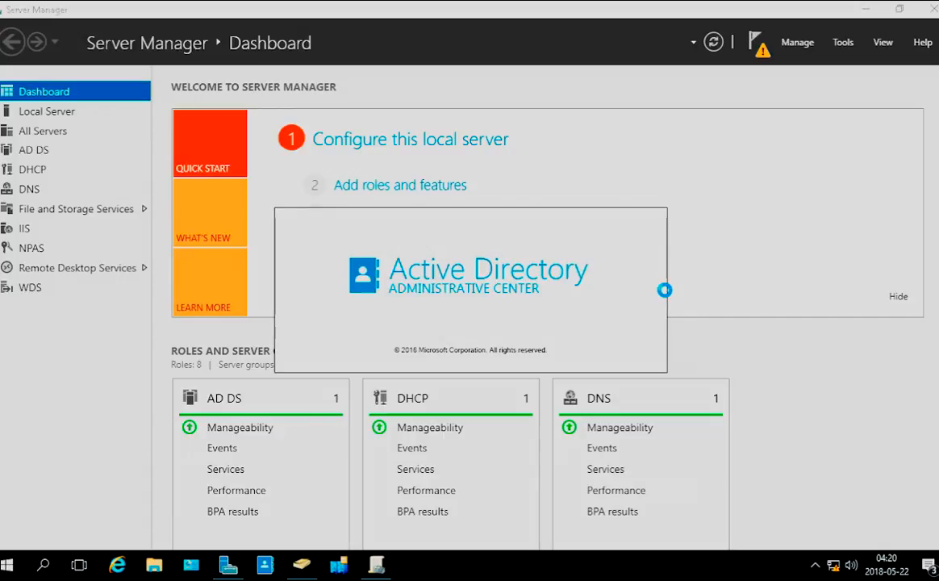
pyautogui.click(843, 42)
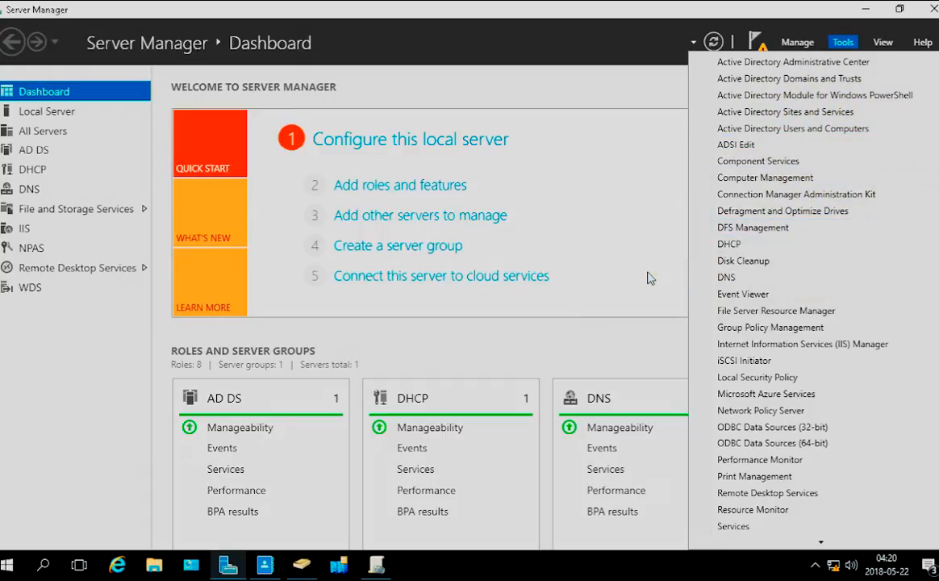
pyautogui.click(594, 352)
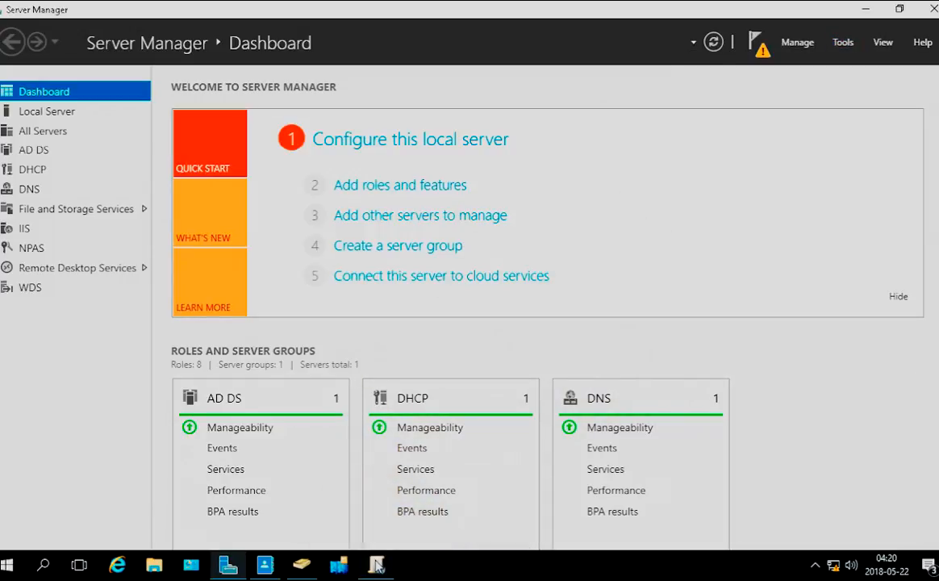
pyautogui.click(267, 568)
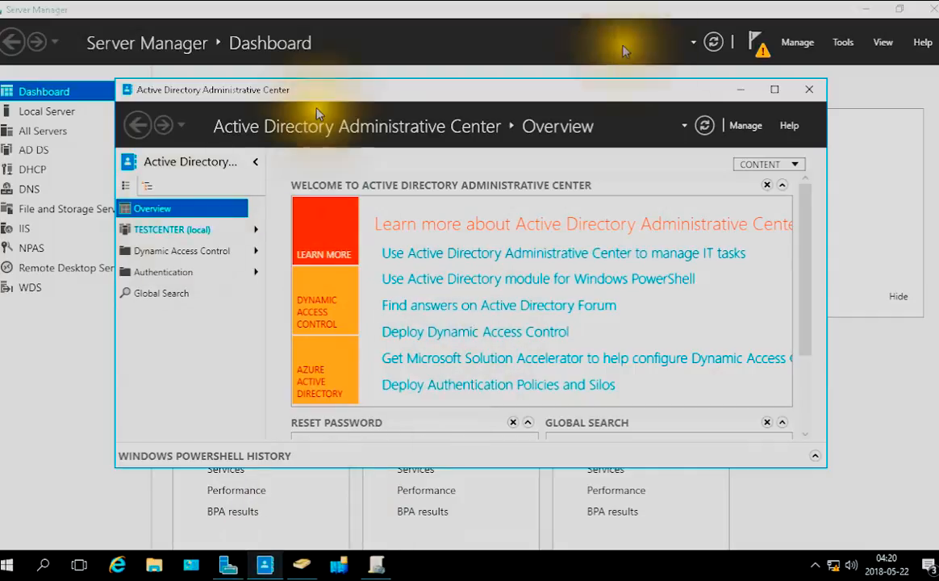
pyautogui.click(765, 90)
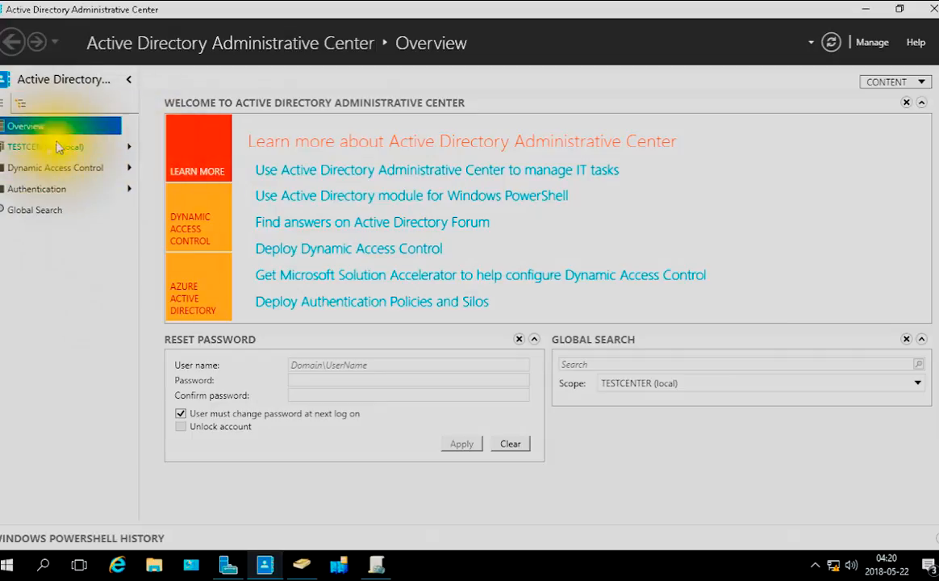
# Open the TESTCENTER (local) domain node to list its containers
pyautogui.click(131, 149)
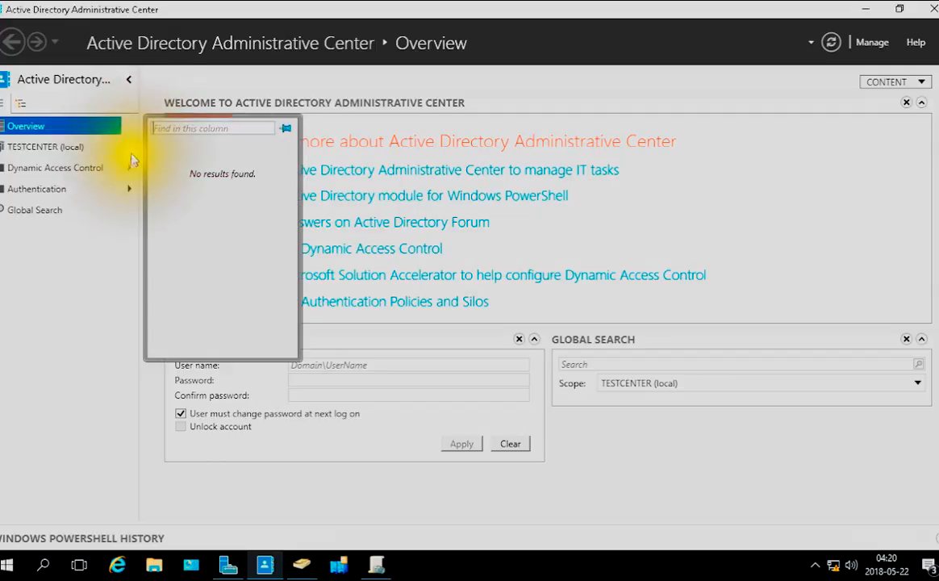
pyautogui.click(81, 275)
pyautogui.click(42, 149)
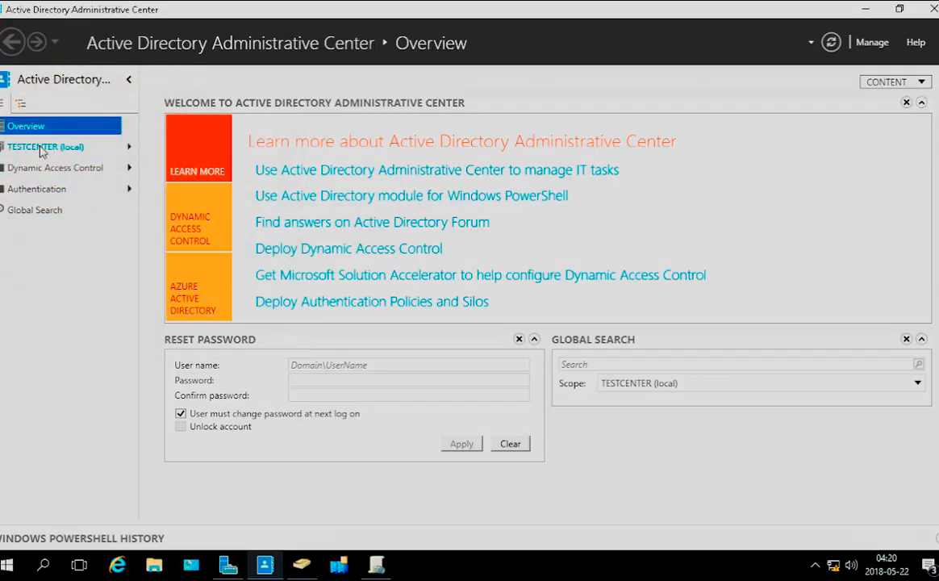
pyautogui.click(42, 150)
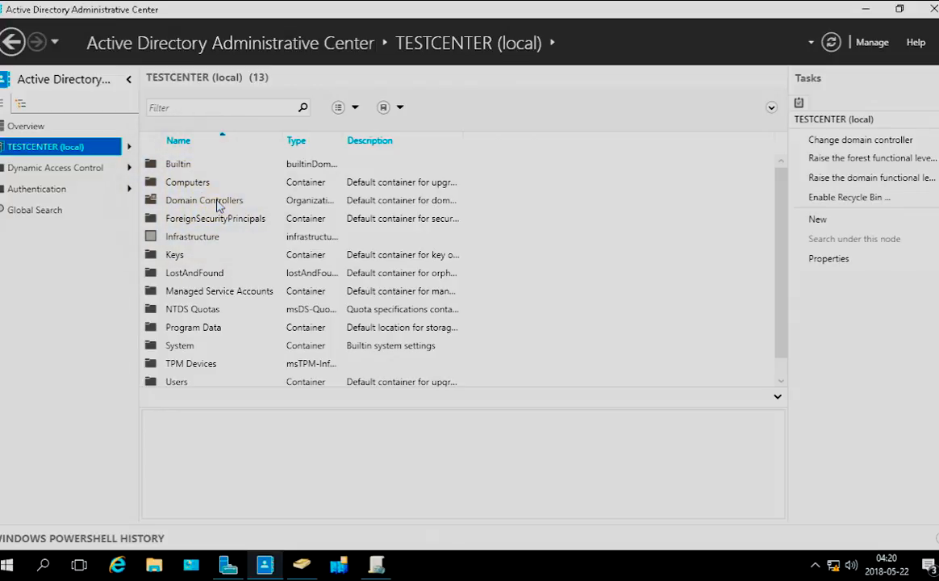
# Inspect the contents of the Domain Controllers organizational unit, and look through the other containers of the TESTCENTER domain
pyautogui.click(218, 204)
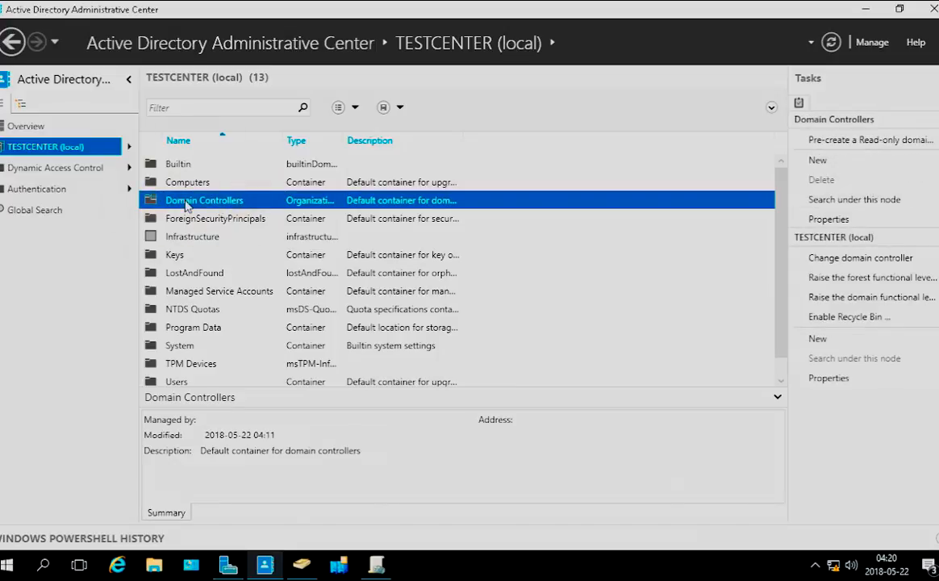
pyautogui.doubleClick(186, 203)
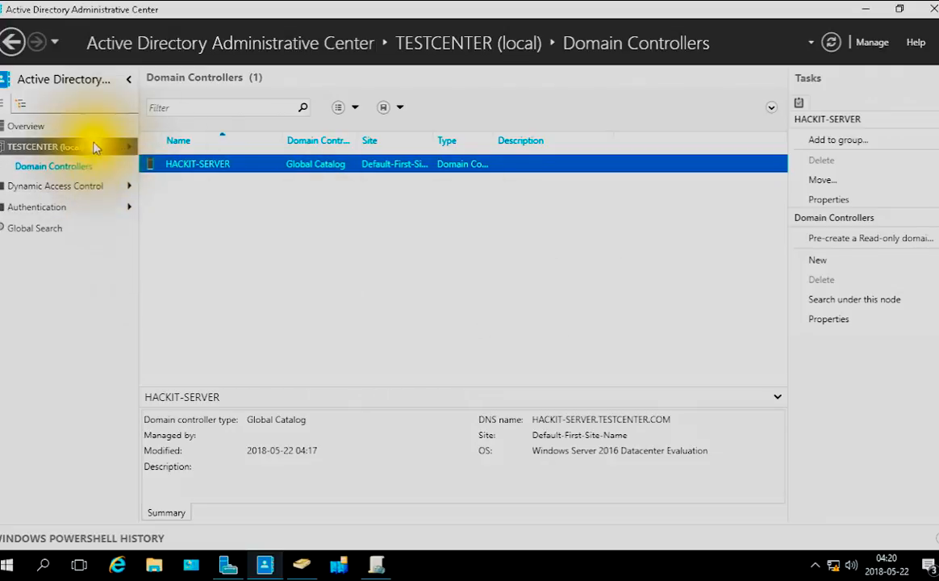
pyautogui.click(494, 43)
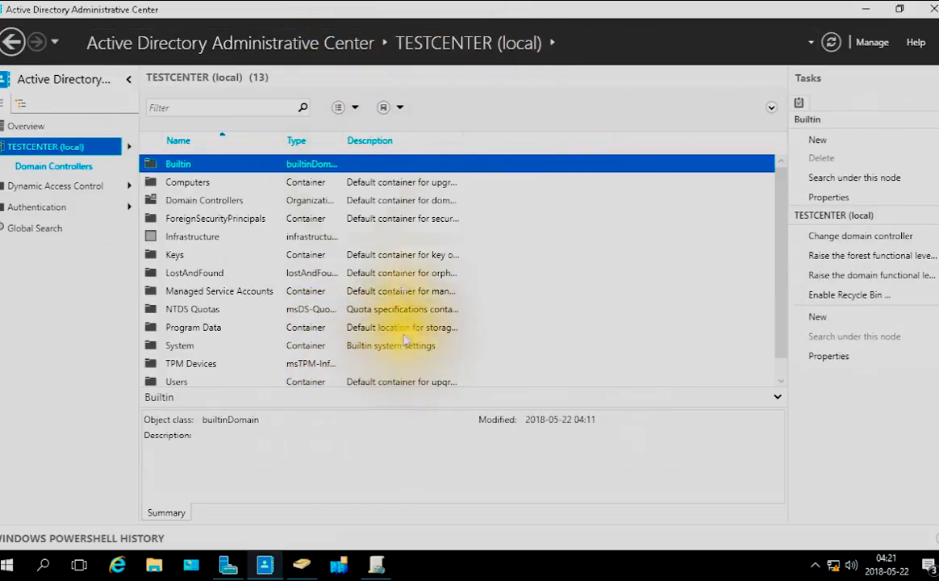
pyautogui.scroll(-1, 201, 335)
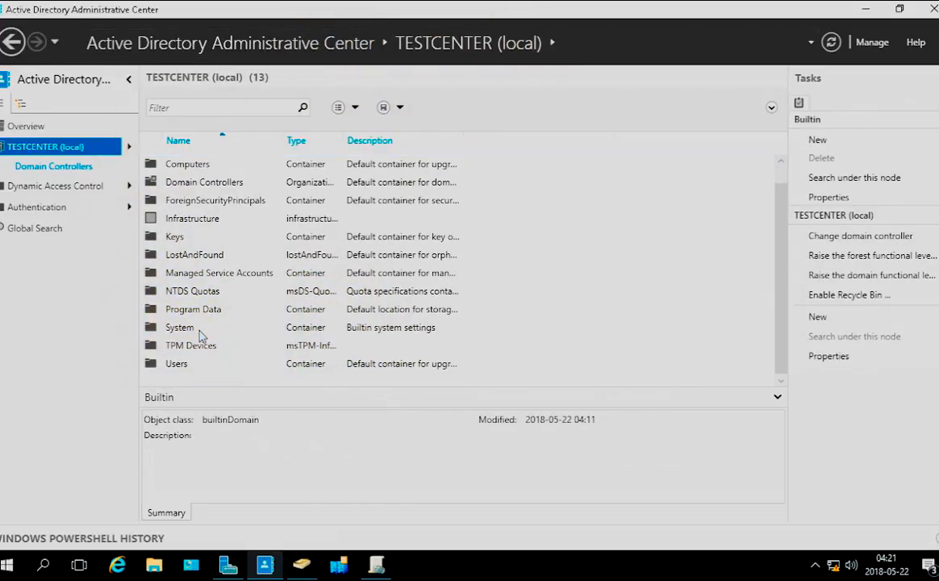
pyautogui.scroll(1, 287, 370)
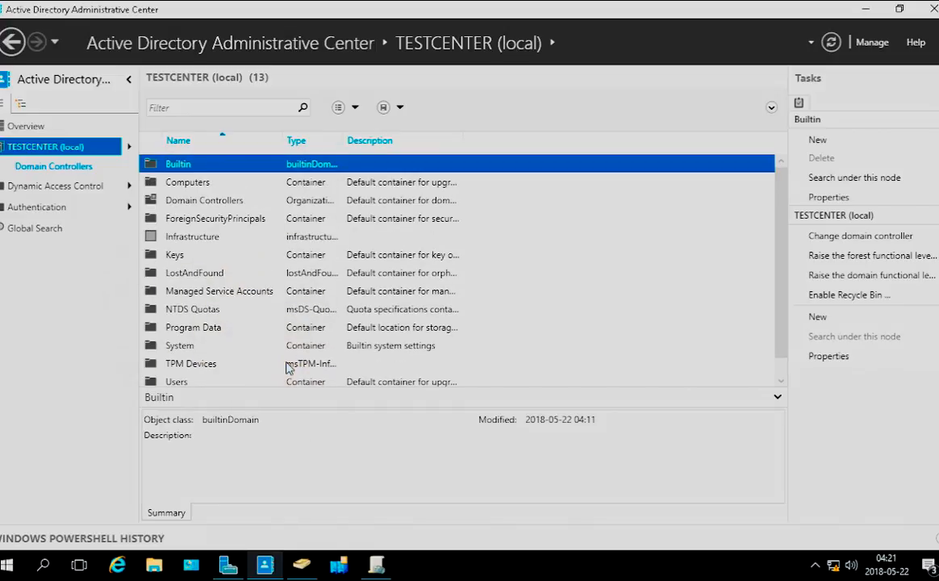
pyautogui.scroll(-1, 274, 364)
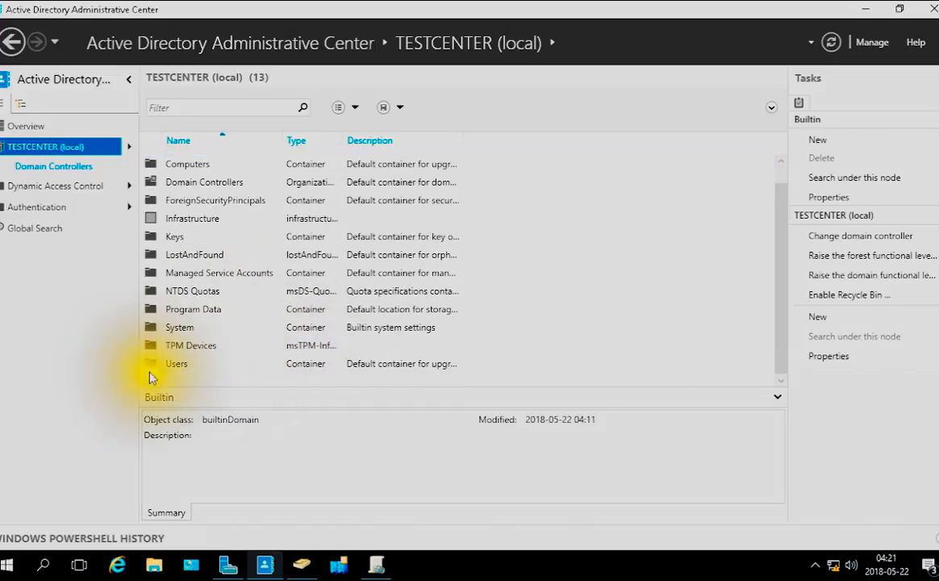
# Create an organizational unit named test directly under the TESTCENTER domain, keeping protection from accidental deletion enabled
pyautogui.rightClick(154, 379)
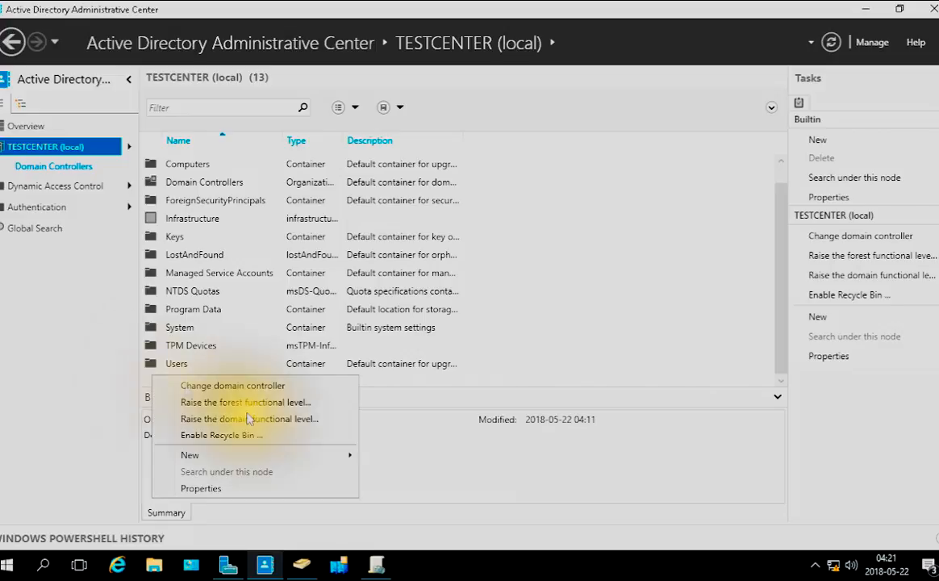
pyautogui.click(346, 454)
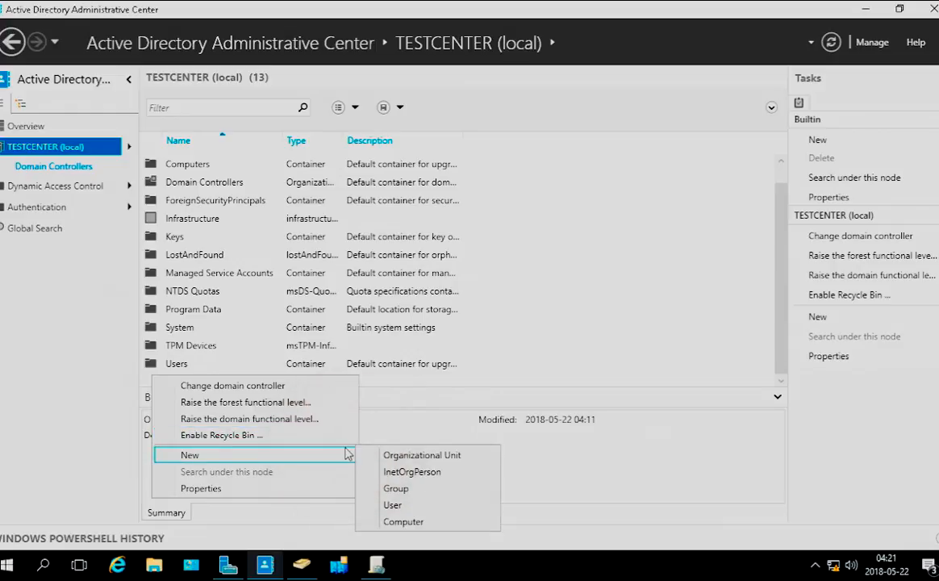
pyautogui.click(455, 456)
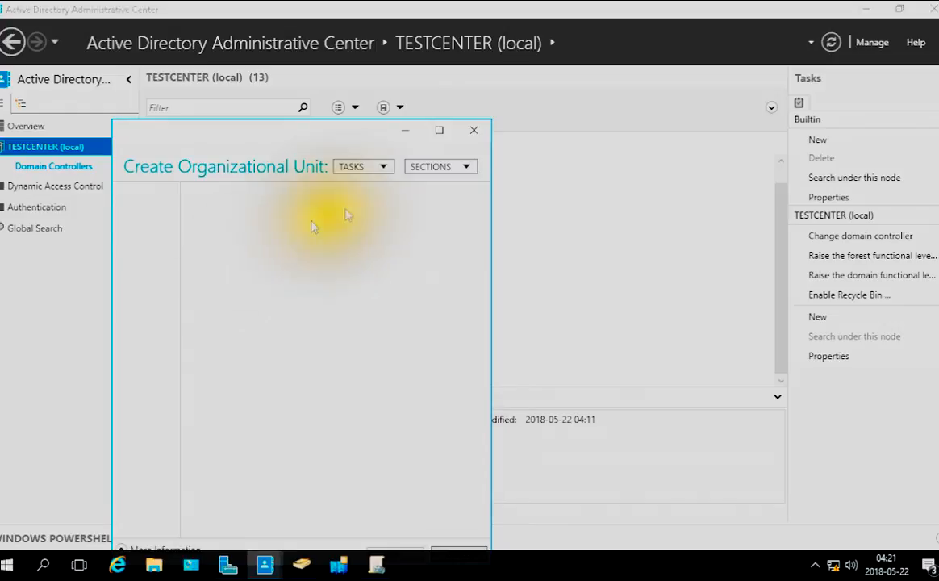
pyautogui.click(343, 225)
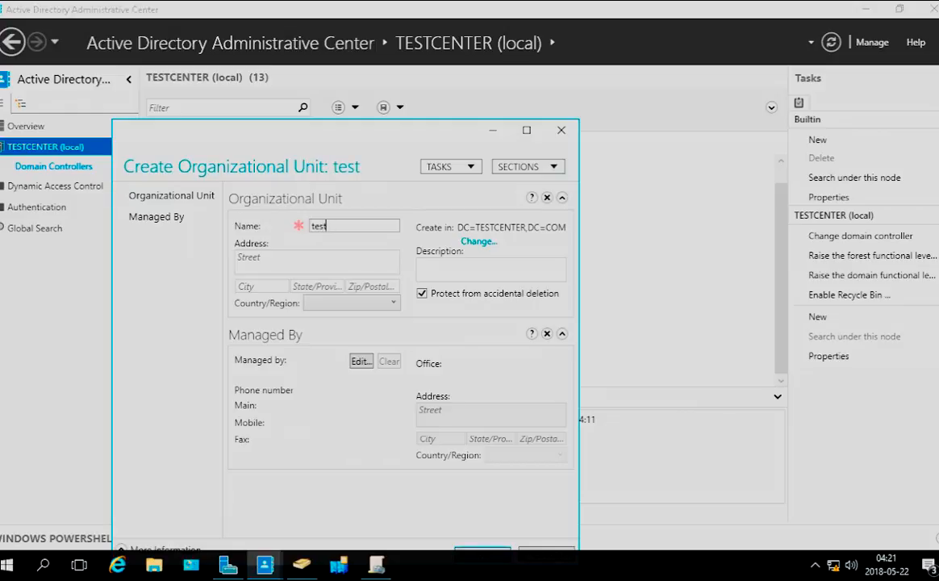
pyautogui.click(526, 130)
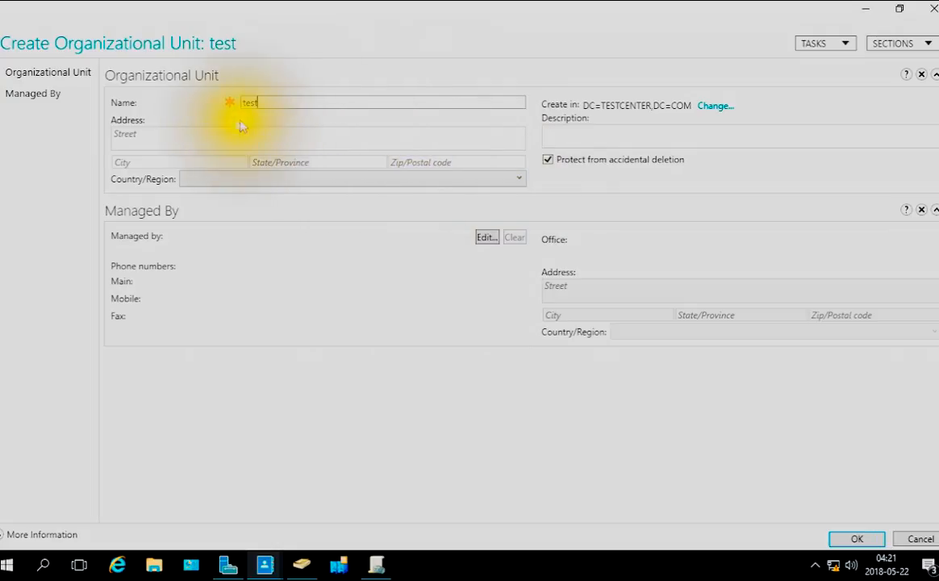
pyautogui.click(224, 180)
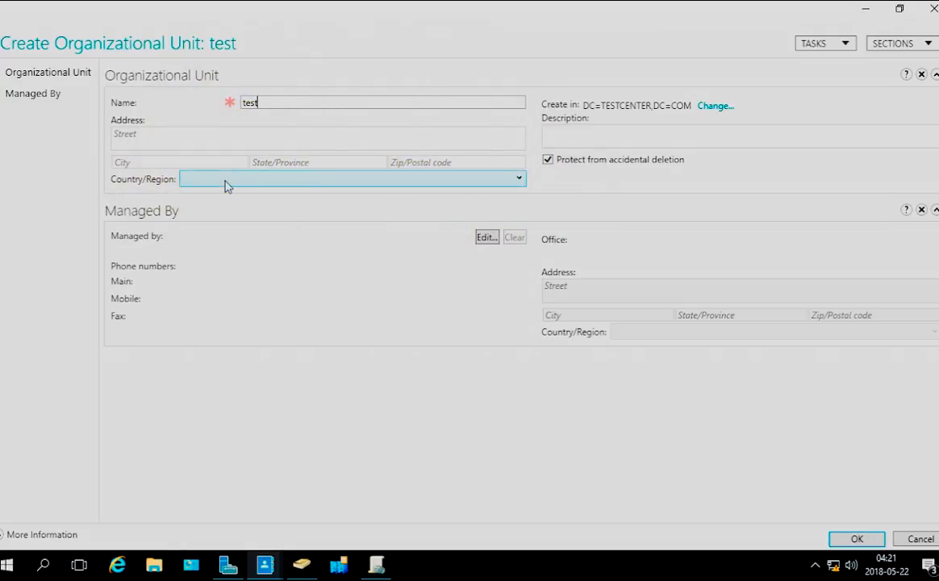
pyautogui.click(556, 134)
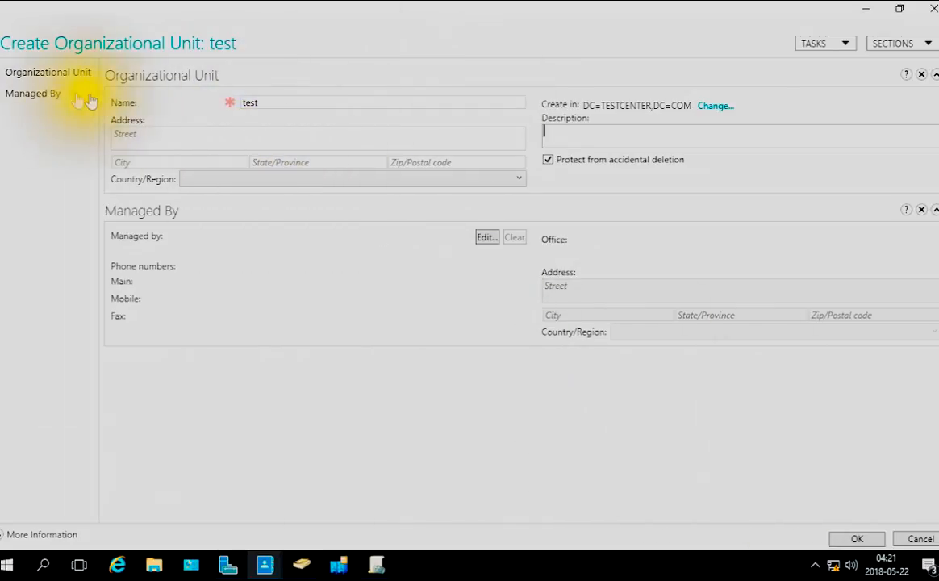
pyautogui.click(859, 540)
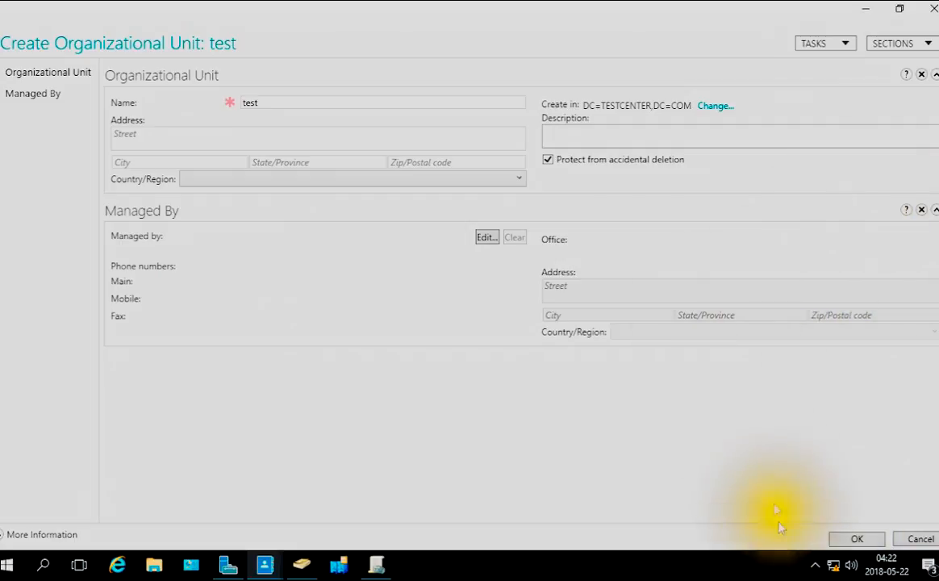
pyautogui.click(857, 539)
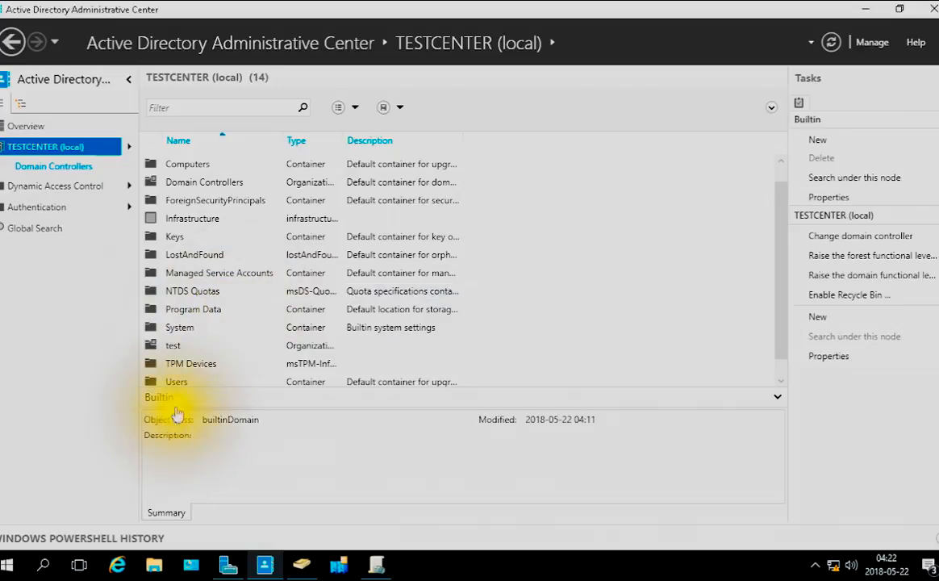
# Start a new user inside the test organizational unit and give it the first name testr
pyautogui.doubleClick(172, 349)
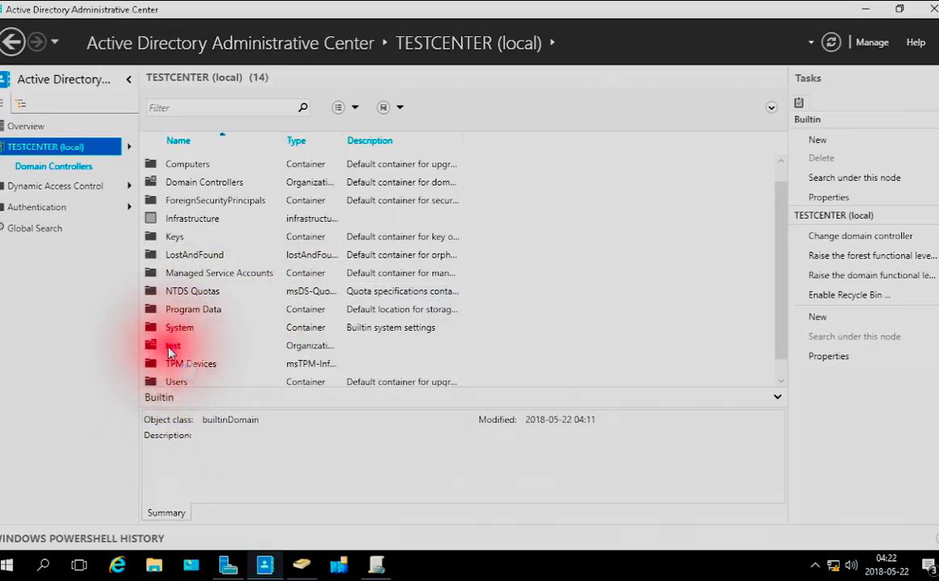
pyautogui.rightClick(252, 314)
pyautogui.moveTo(336, 324)
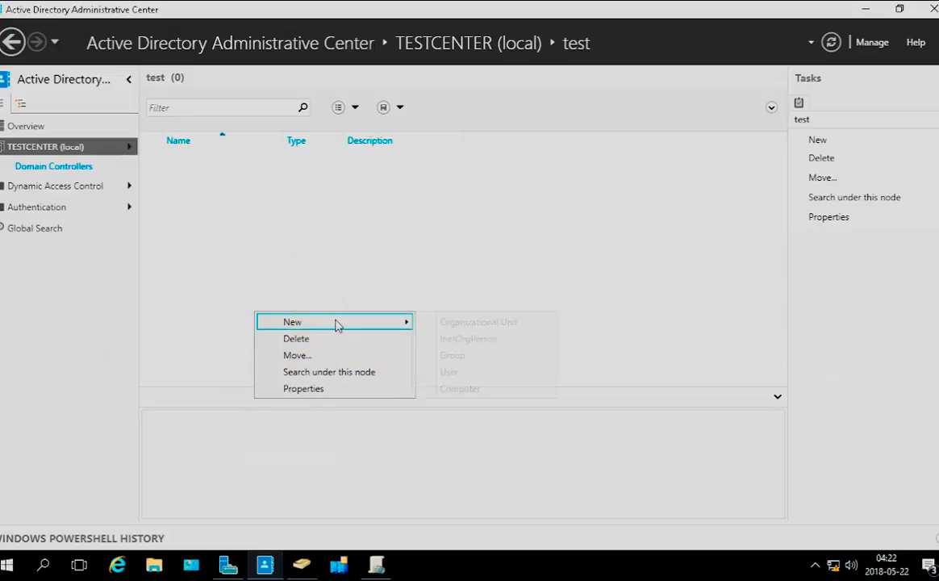
pyautogui.click(462, 376)
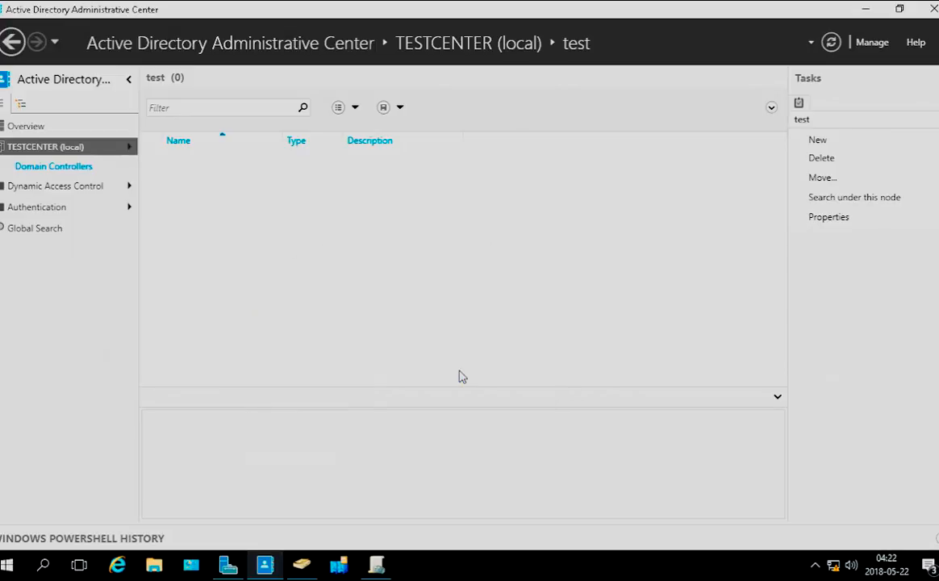
pyautogui.click(455, 380)
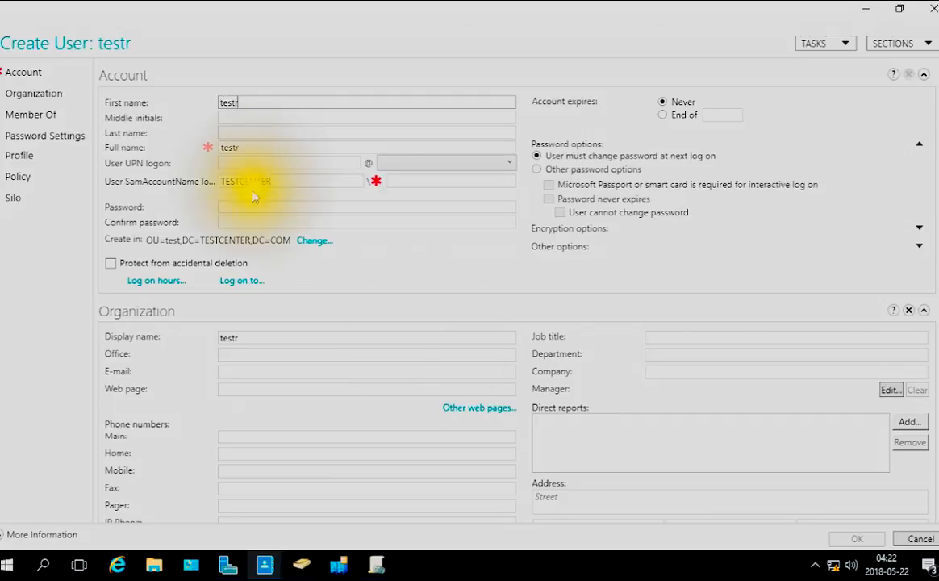
# Give the new user the last name test and the middle initials 123
pyautogui.click(228, 130)
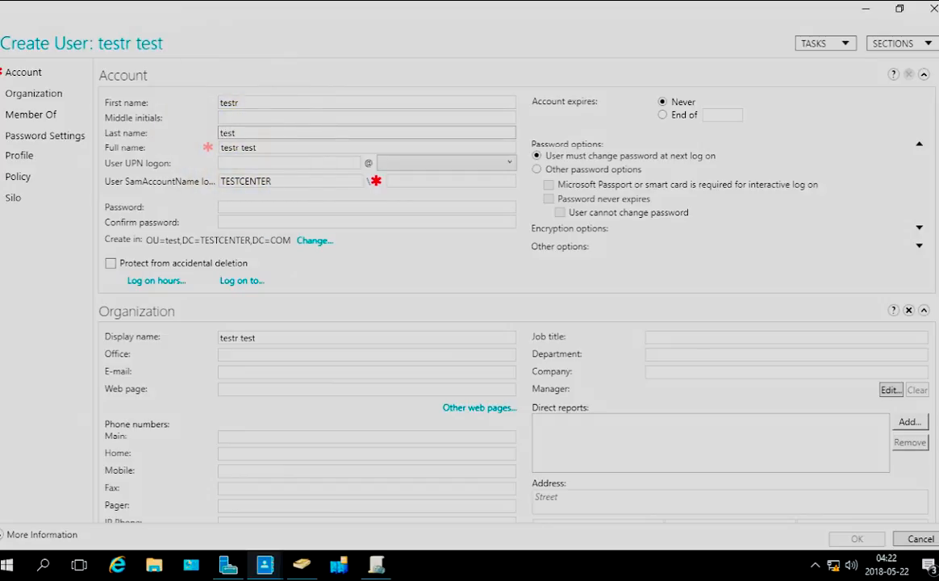
pyautogui.click(251, 118)
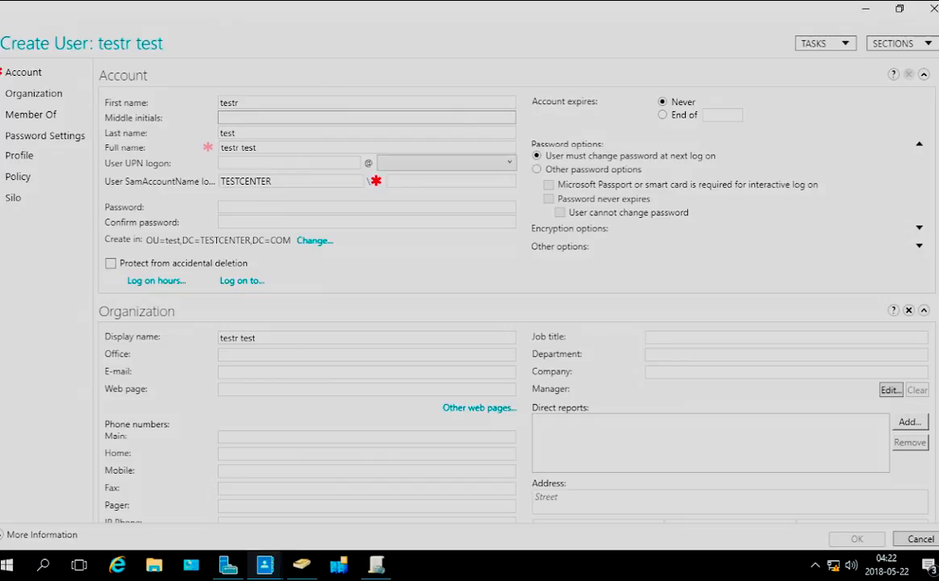
pyautogui.write('123')
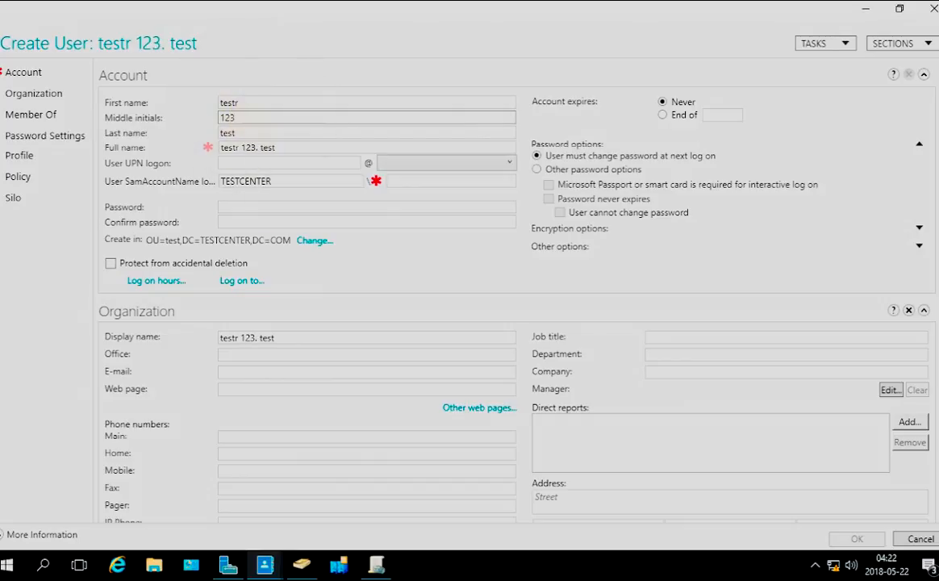
# Set the user's SamAccountName logon to test under TESTCENTER and the UPN logon to test with the suffix TESTCENTER.COM
pyautogui.click(253, 162)
pyautogui.click(426, 180)
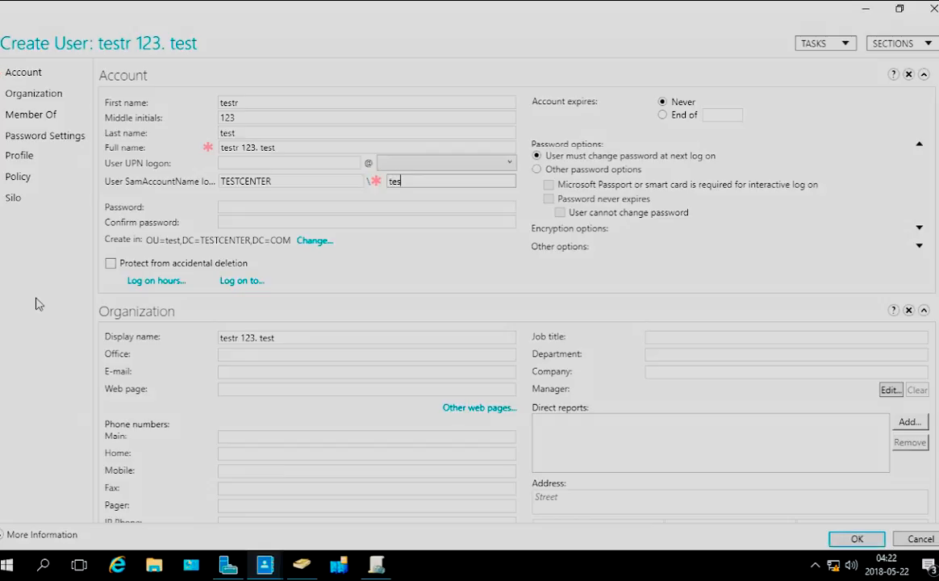
pyautogui.click(497, 163)
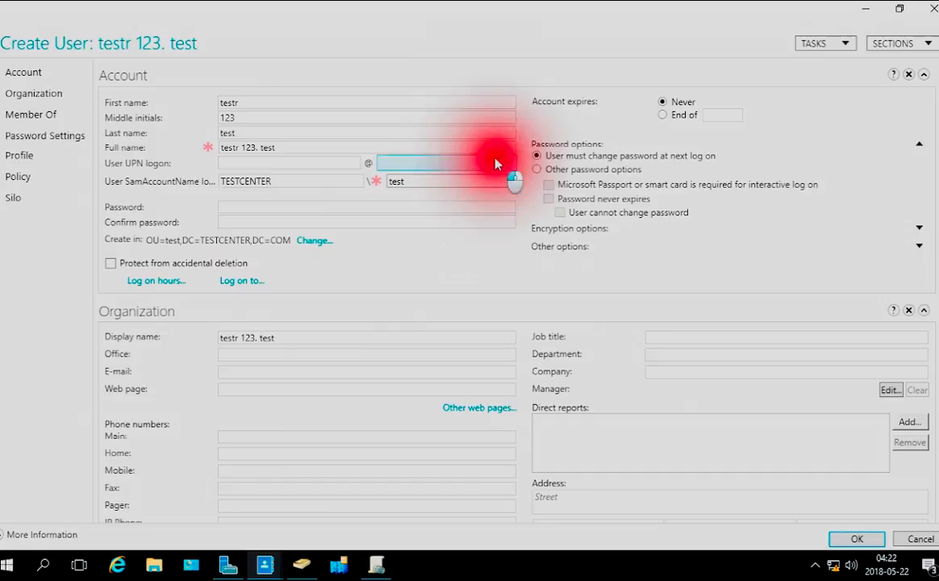
pyautogui.click(428, 195)
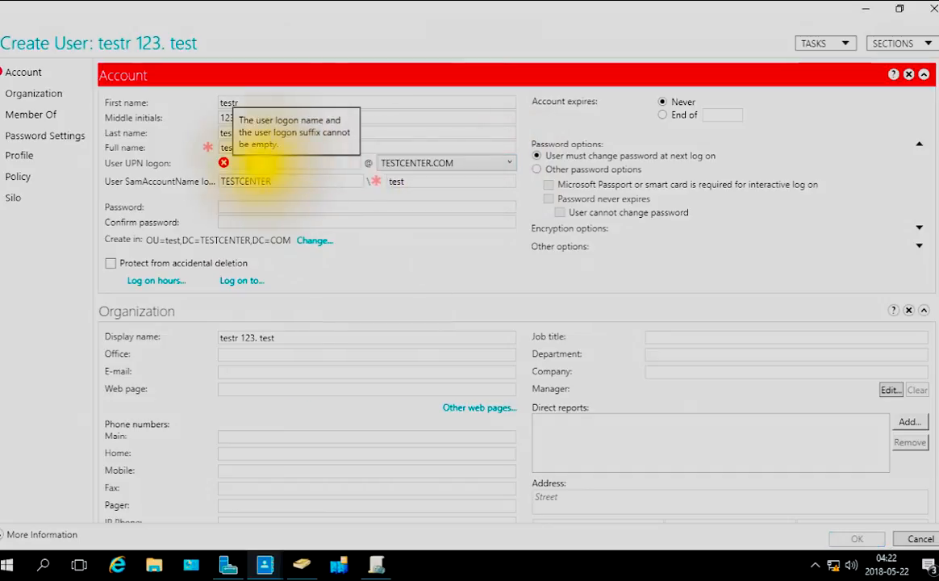
pyautogui.write('test')
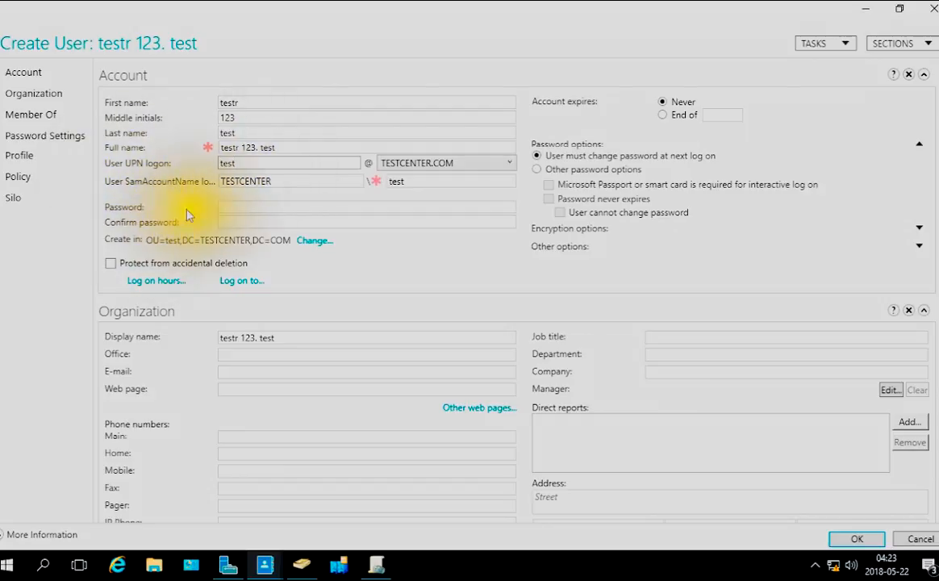
# Enter the account password for the new user and repeat it in the confirmation field
pyautogui.click(254, 207)
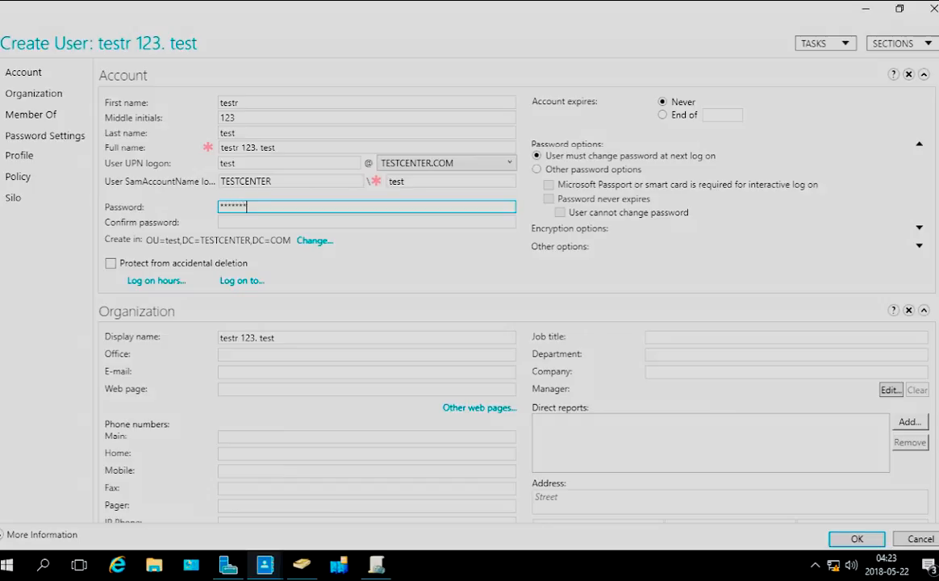
pyautogui.click(234, 220)
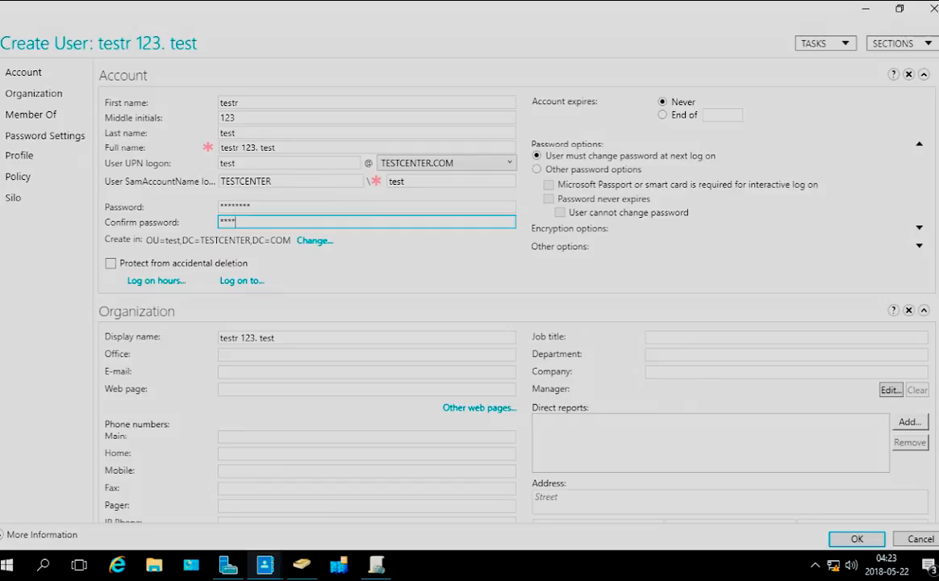
pyautogui.write('********')
pyautogui.click(258, 225)
pyautogui.click(289, 223)
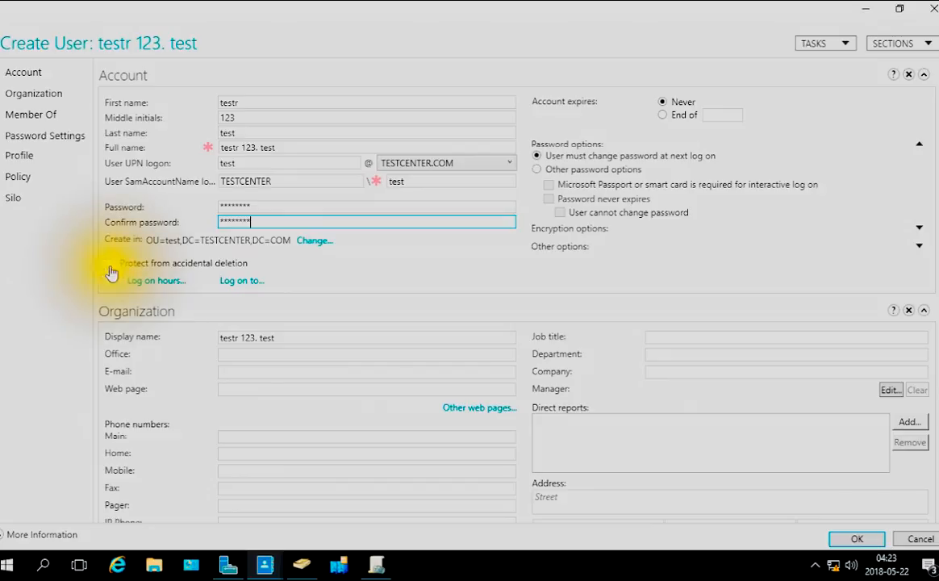
# Deny the user logon from 00:00 to 06:00 on all days, Monday through Sunday, in the log on hours
pyautogui.click(168, 289)
pyautogui.click(158, 289)
pyautogui.click(156, 287)
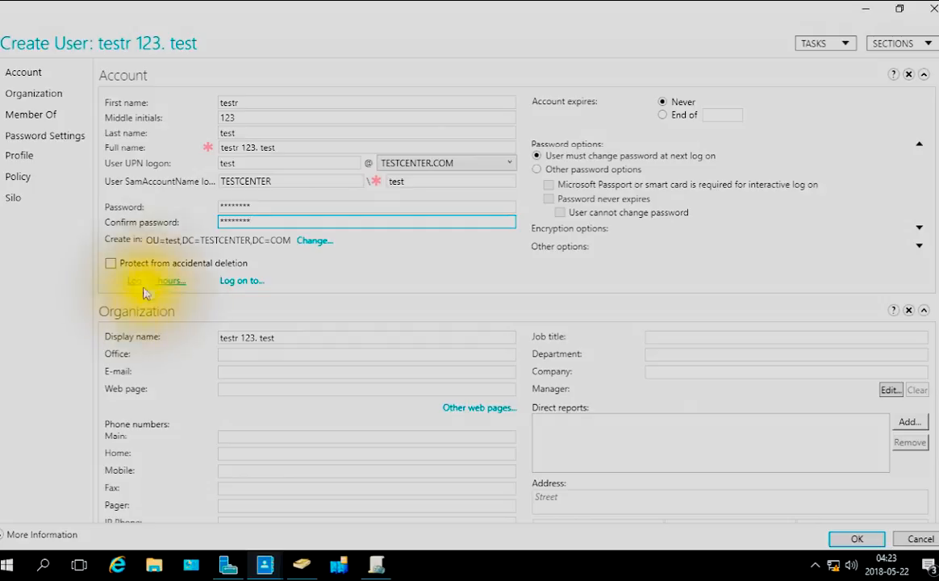
pyautogui.click(155, 284)
pyautogui.click(156, 286)
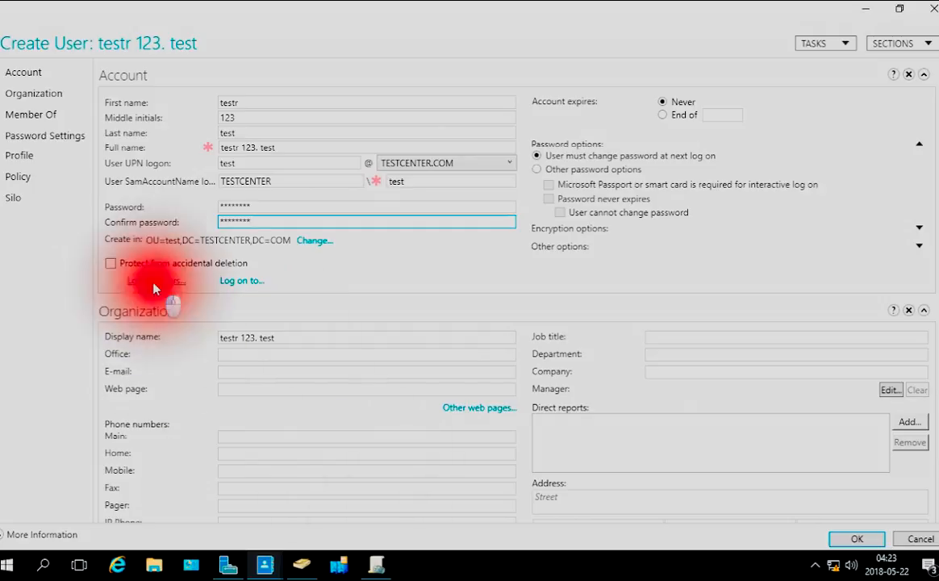
pyautogui.click(349, 236)
pyautogui.moveTo(349, 236); pyautogui.dragTo(388, 355)
pyautogui.click(587, 292)
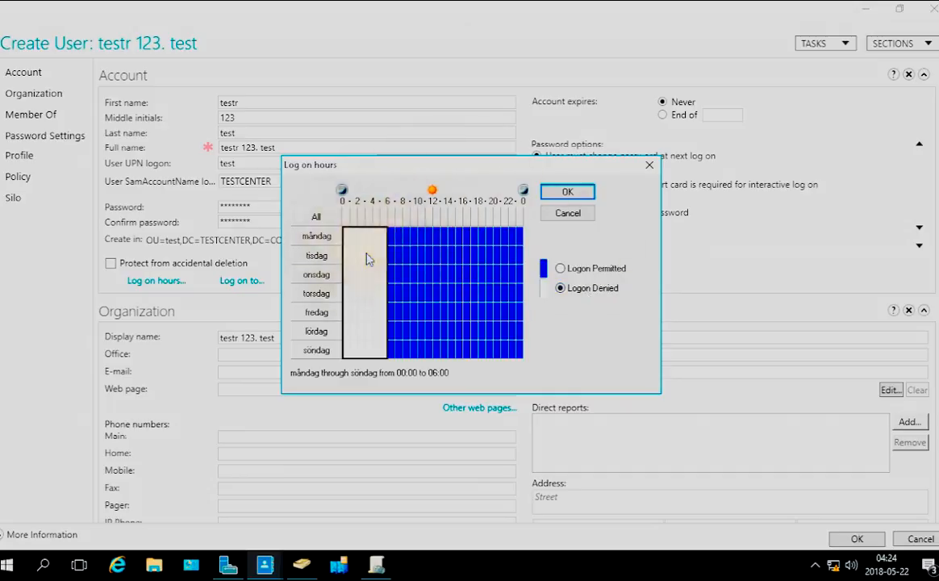
# Permit logon again for the selected 00:00 to 06:00 block on all days and accept the log on hours
pyautogui.click(575, 274)
pyautogui.click(561, 268)
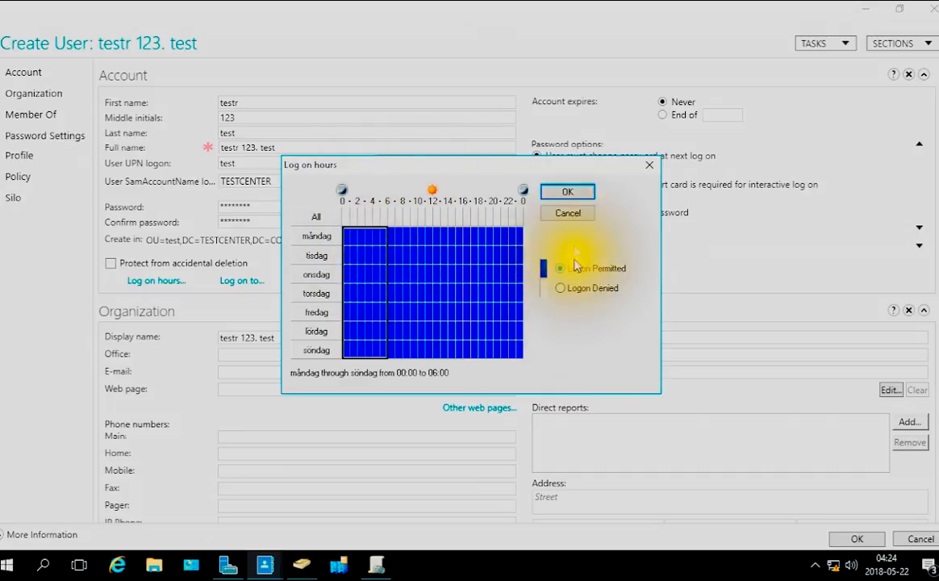
pyautogui.click(568, 193)
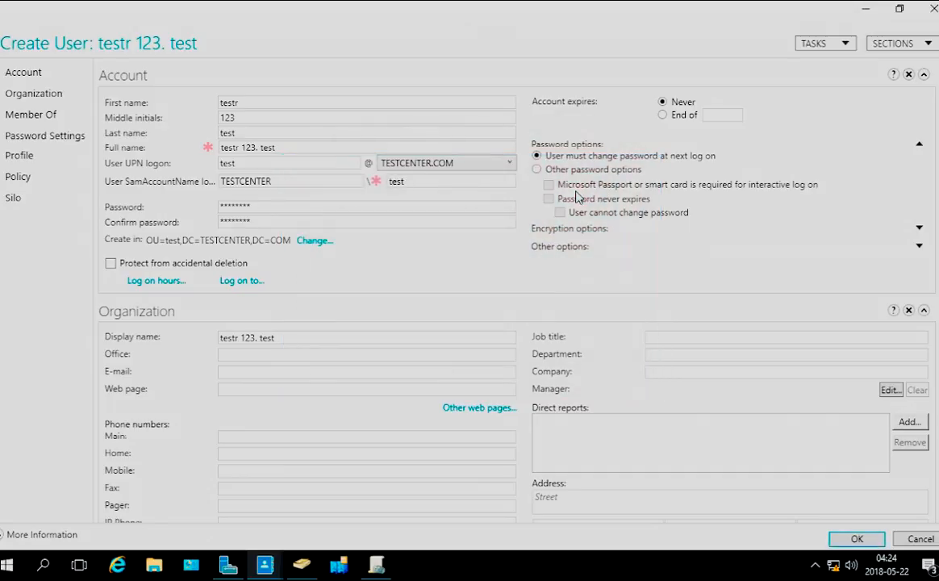
pyautogui.click(244, 283)
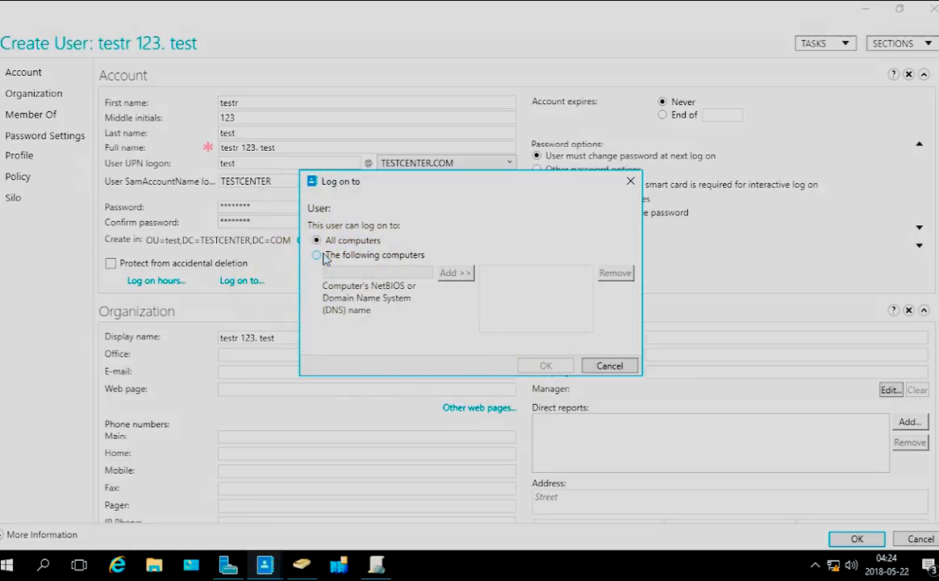
pyautogui.click(373, 255)
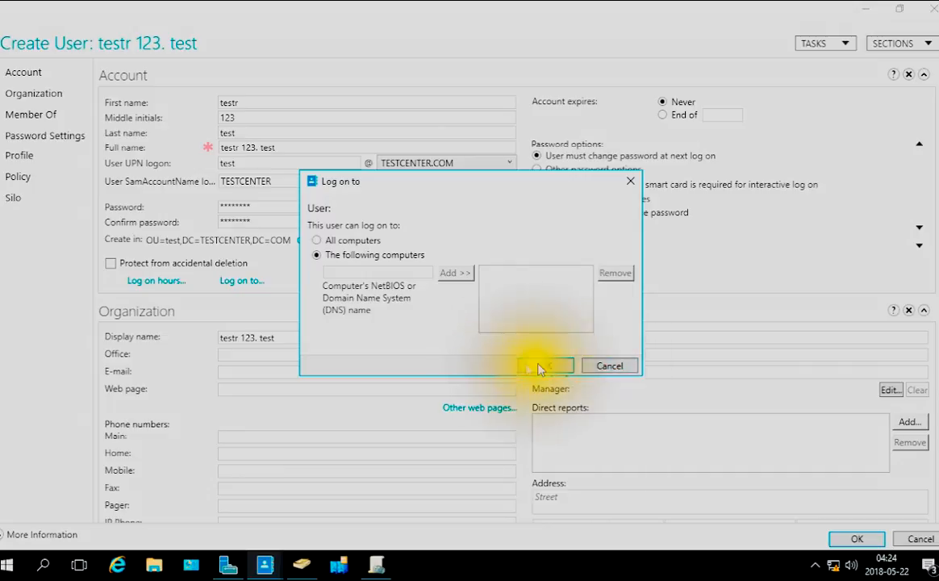
pyautogui.click(610, 365)
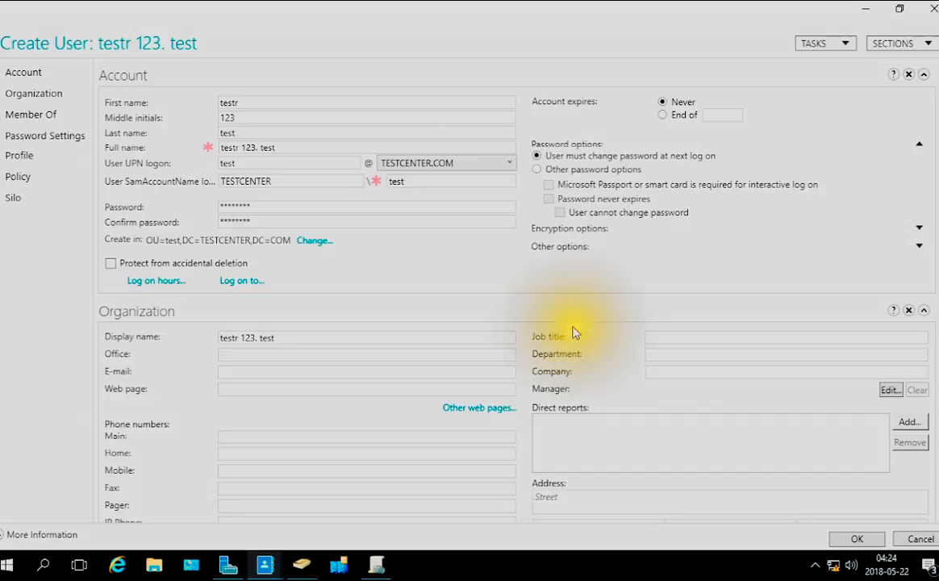
# Finish creating the user testr 123. test in the test organizational unit
pyautogui.scroll(-2, 758, 436)
pyautogui.click(858, 539)
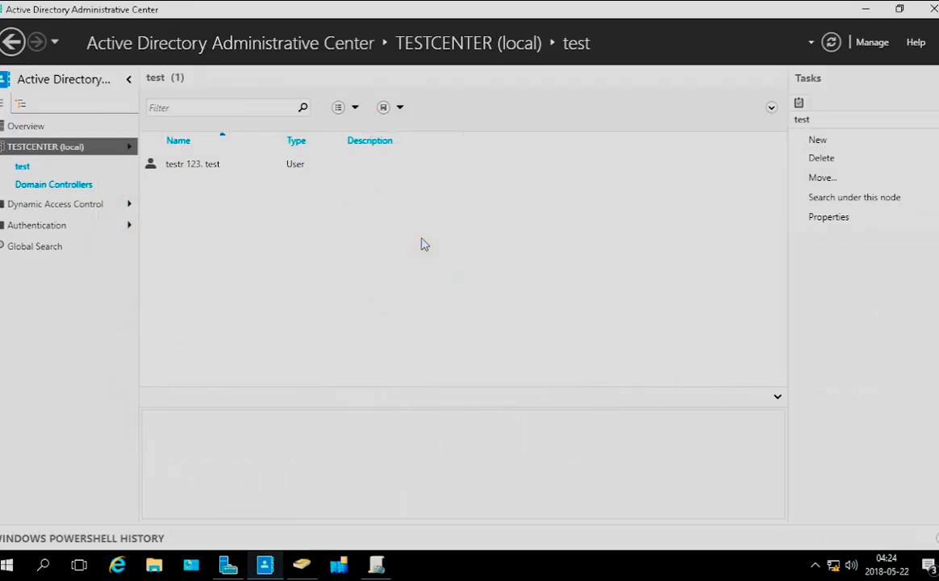
# Start a new group inside the test organizational unit
pyautogui.rightClick(185, 236)
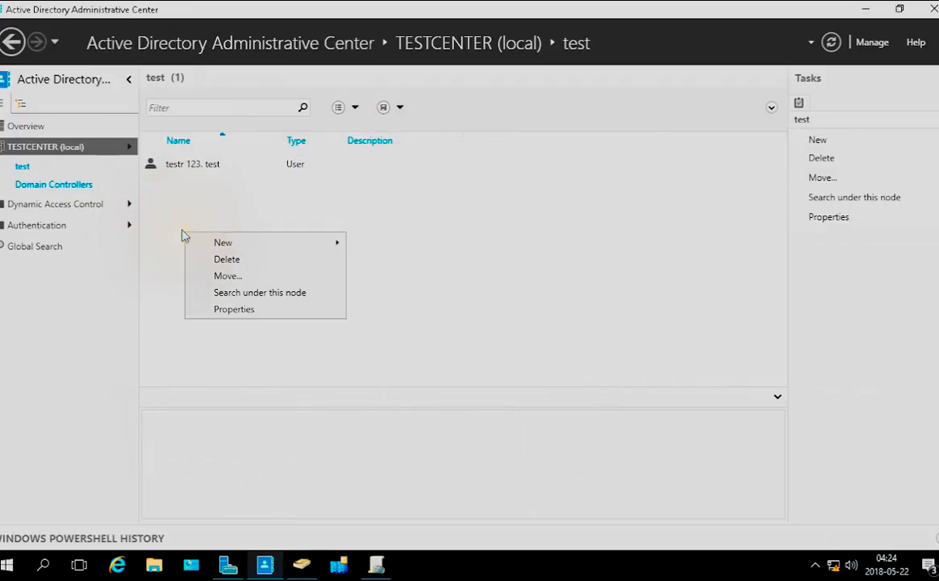
pyautogui.click(244, 242)
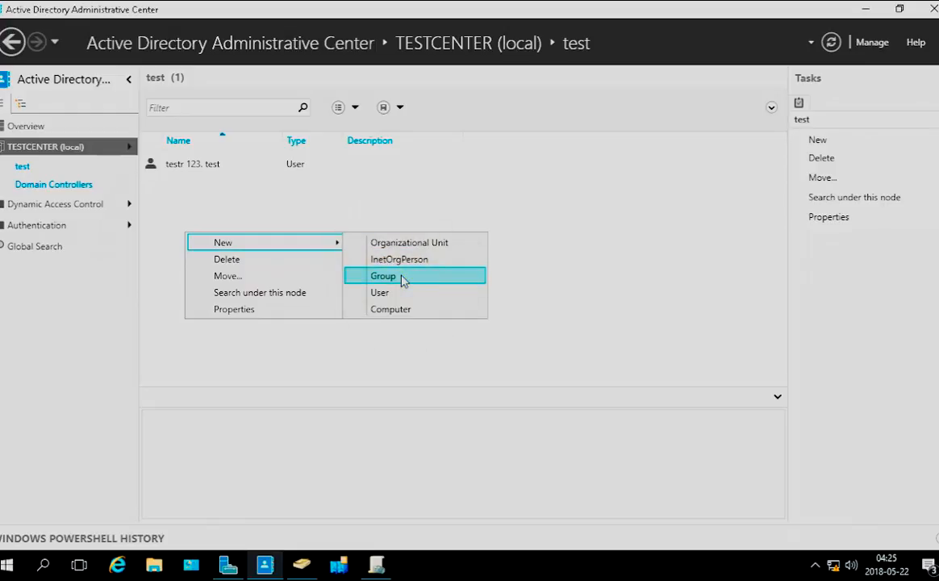
pyautogui.click(404, 280)
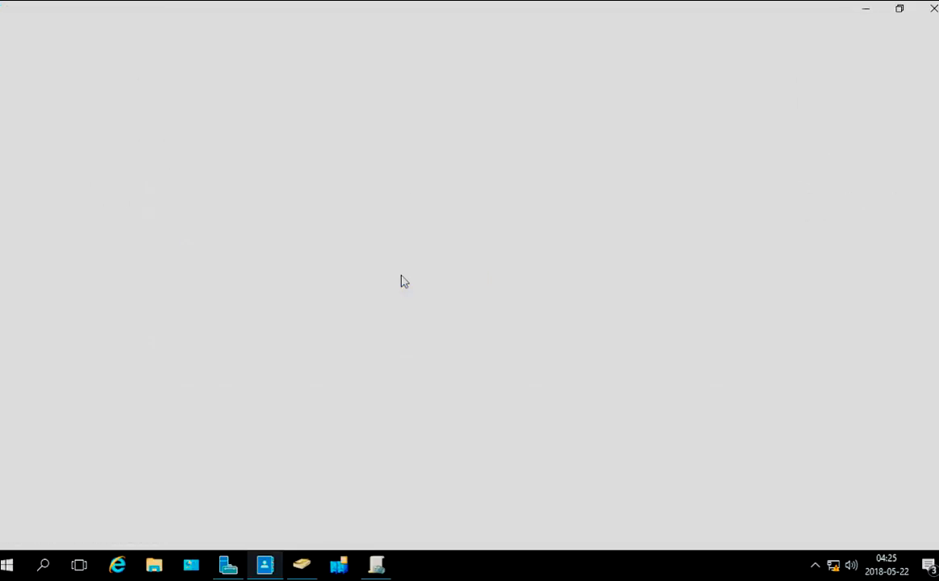
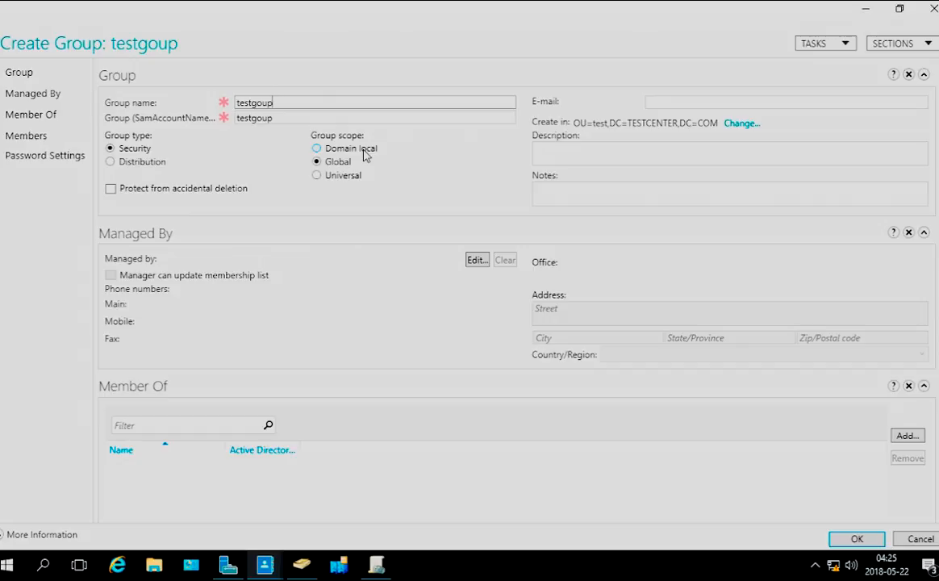
pyautogui.click(365, 155)
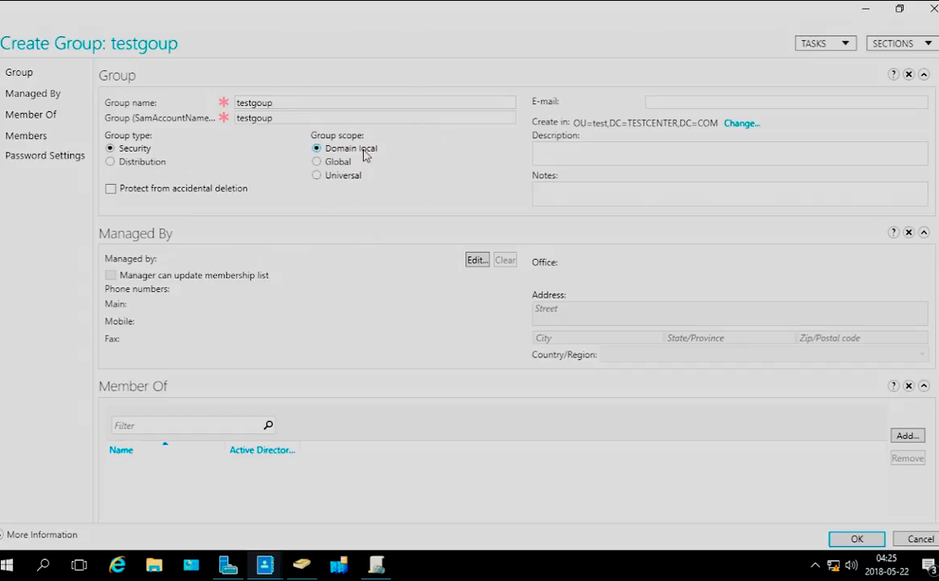
pyautogui.click(327, 166)
pyautogui.click(339, 177)
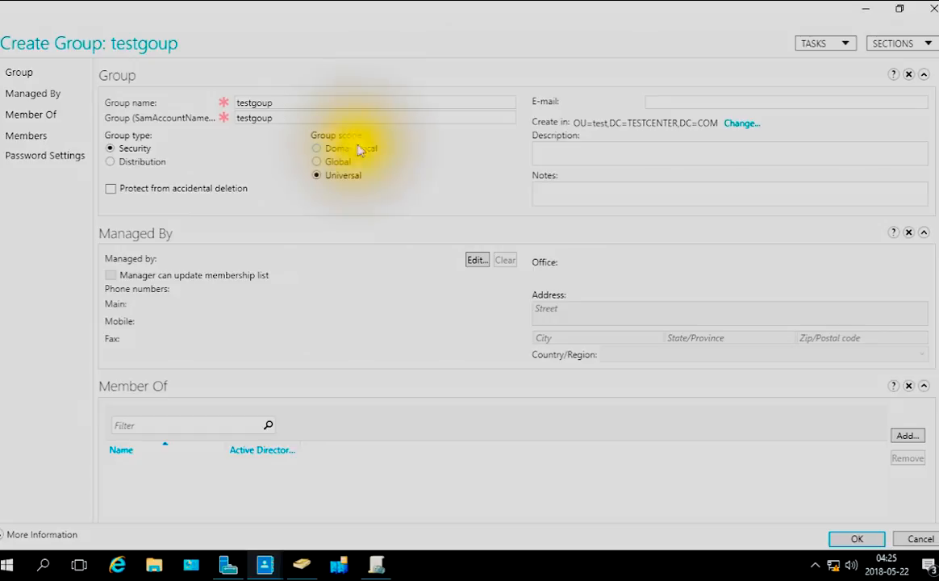
pyautogui.click(333, 164)
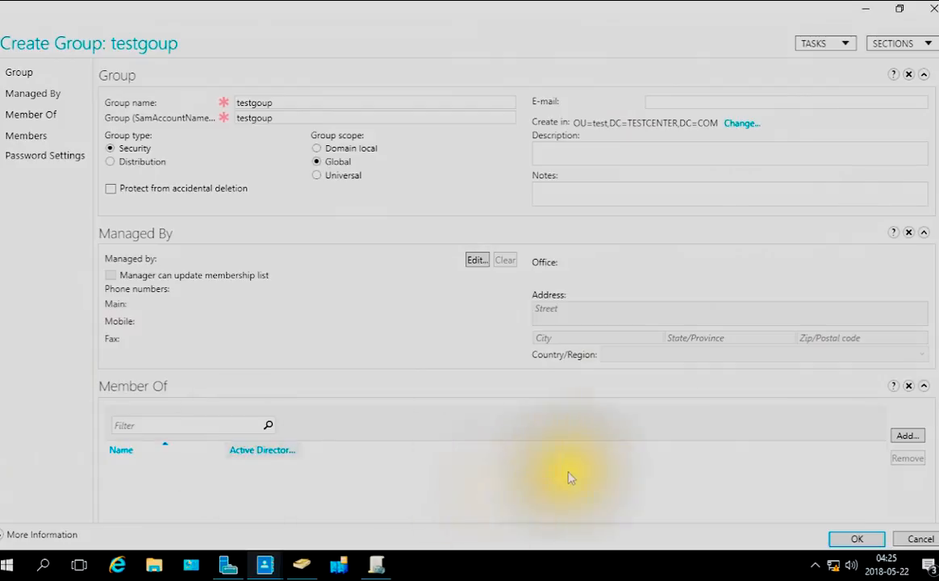
# Review the sections of the new group and finish creating testgoup as a security group with Global scope
pyautogui.click(53, 157)
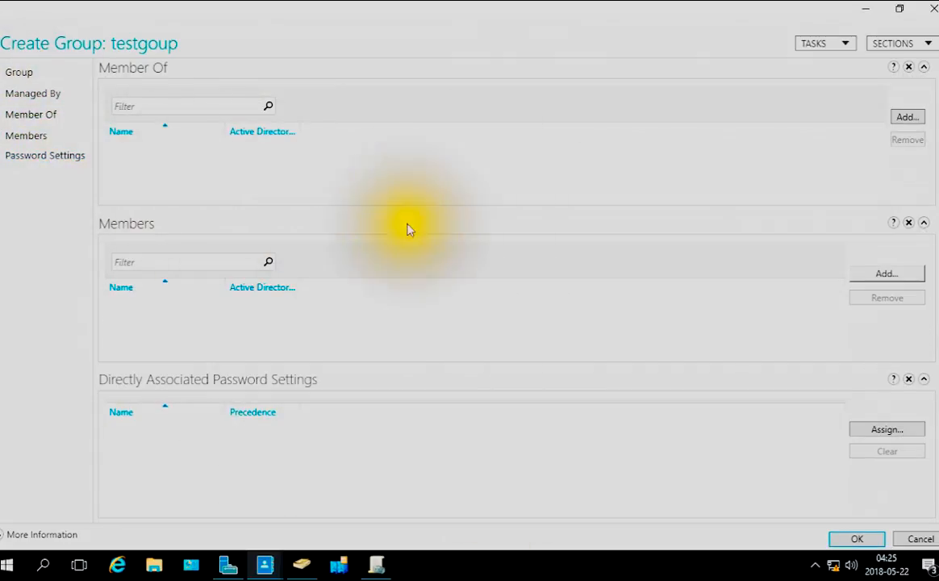
pyautogui.click(40, 95)
pyautogui.click(19, 74)
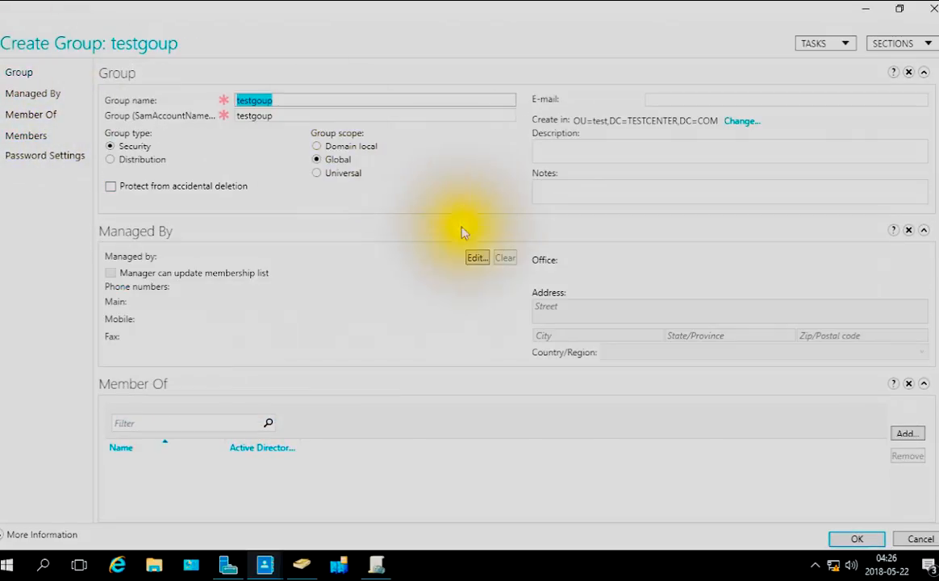
pyautogui.click(854, 538)
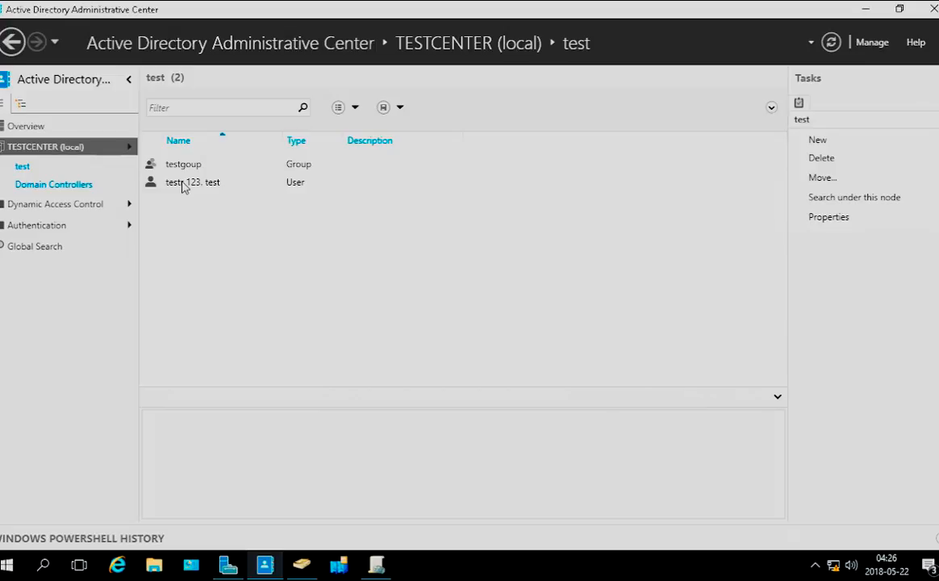
# Start adding a group membership to the user testr 123. test and limit the searched object types to Groups
pyautogui.doubleClick(184, 184)
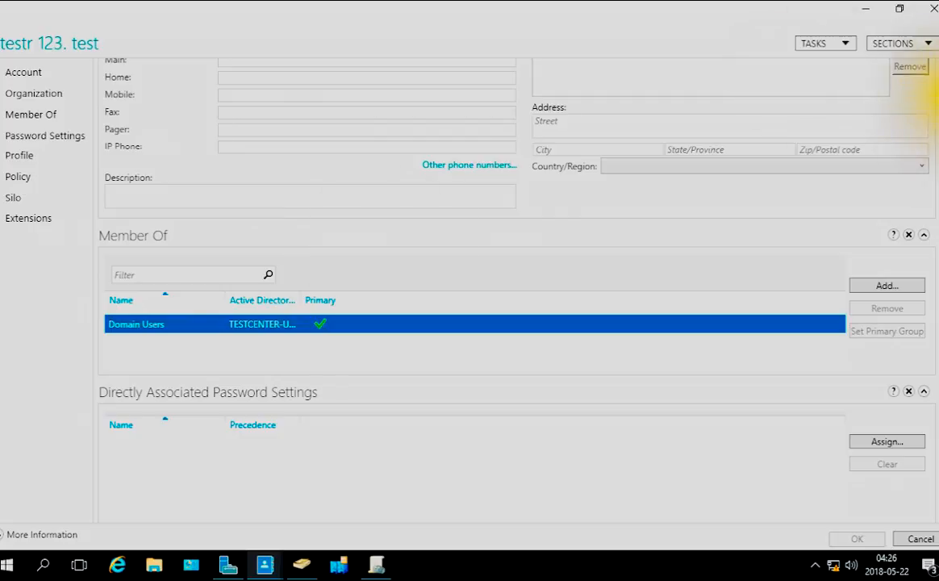
pyautogui.click(897, 288)
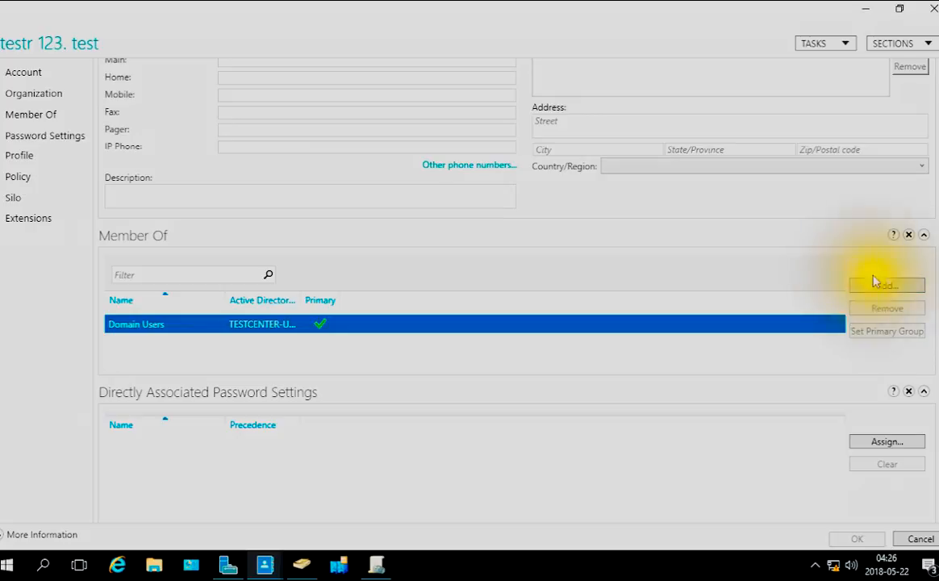
pyautogui.click(892, 289)
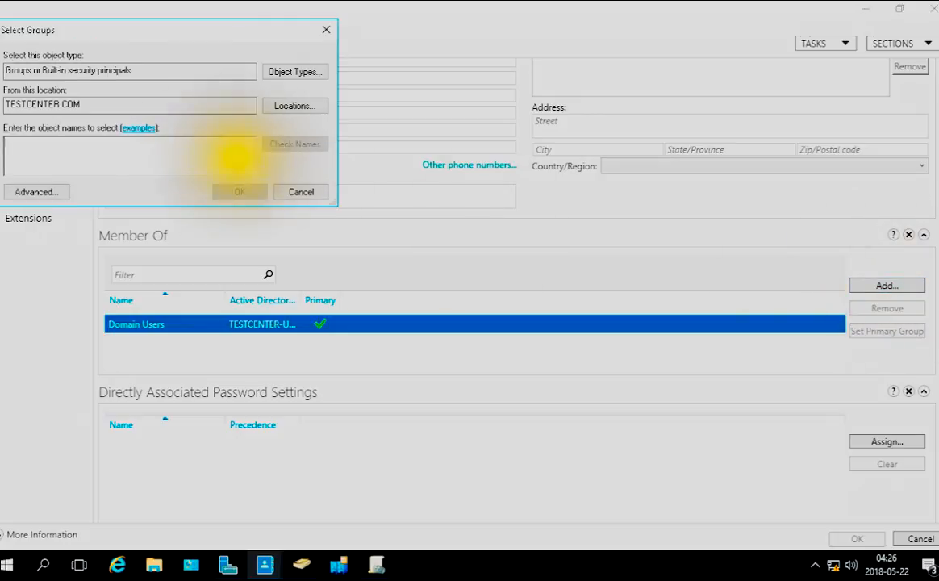
pyautogui.click(21, 193)
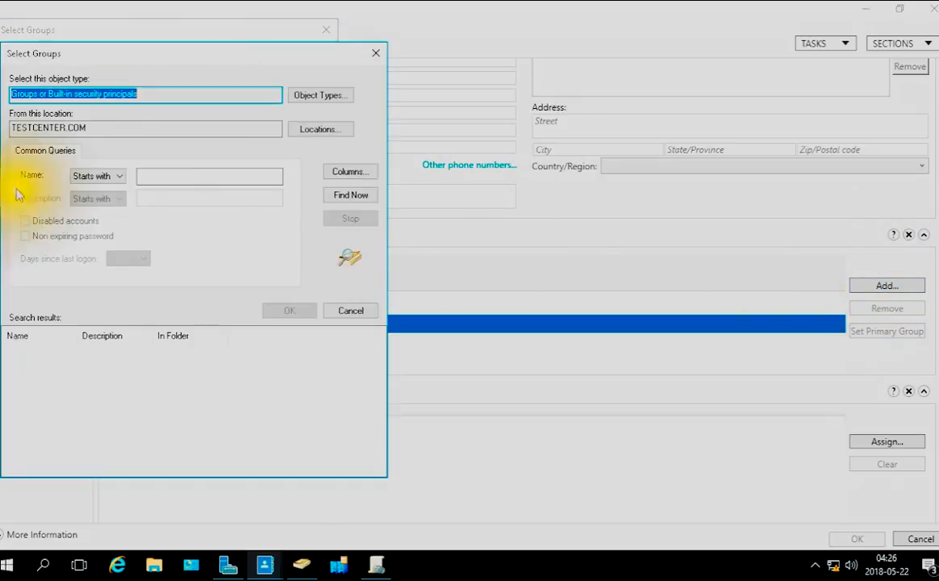
pyautogui.click(351, 195)
pyautogui.click(308, 94)
pyautogui.click(20, 138)
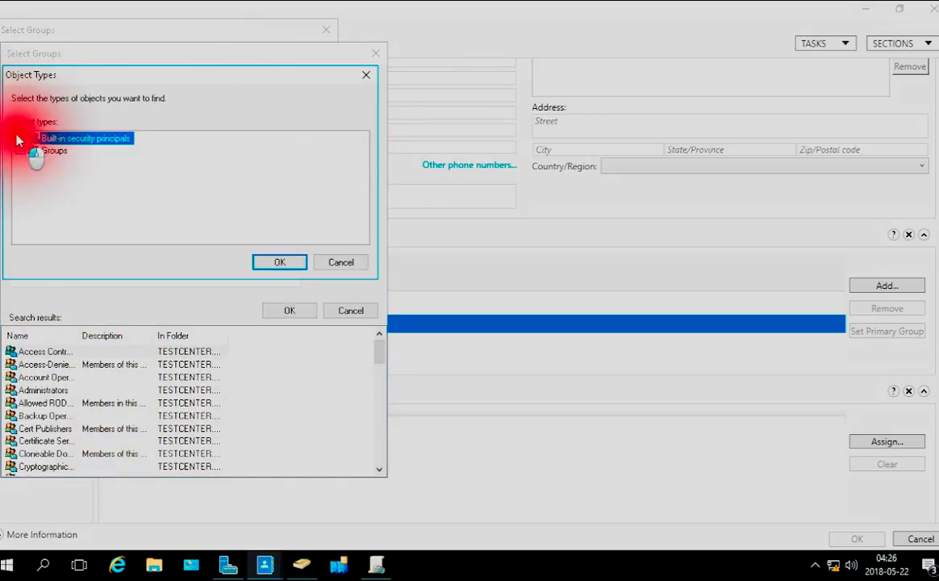
pyautogui.click(282, 262)
# Search the domain's groups and add testgoup to the user's group memberships
pyautogui.click(349, 194)
pyautogui.moveTo(80, 336); pyautogui.dragTo(230, 339)
pyautogui.scroll(-4, 146, 412)
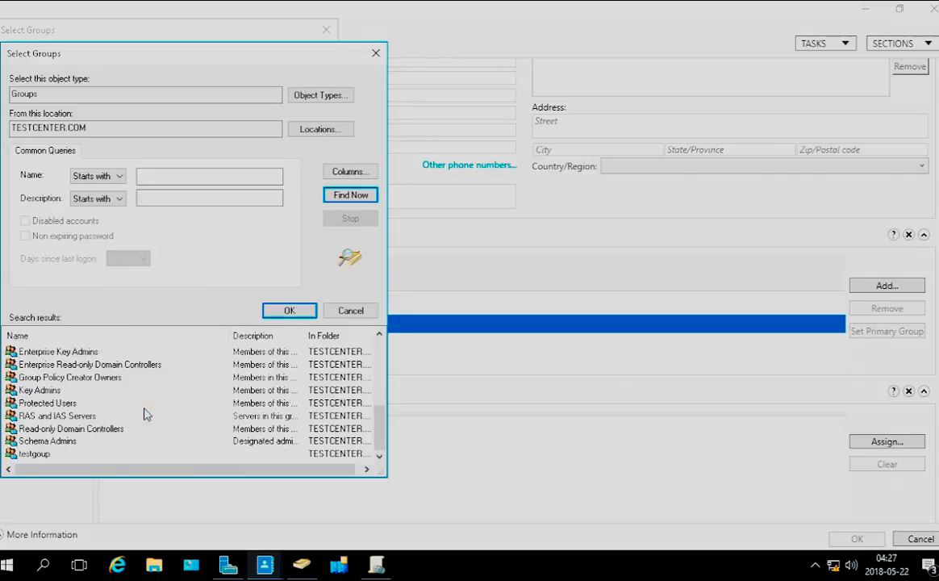
pyautogui.click(28, 456)
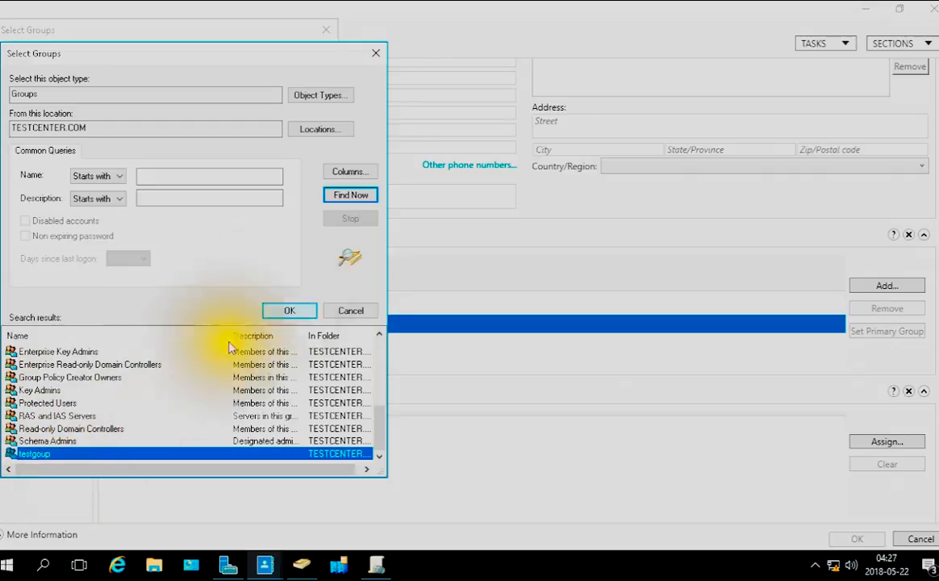
pyautogui.click(290, 311)
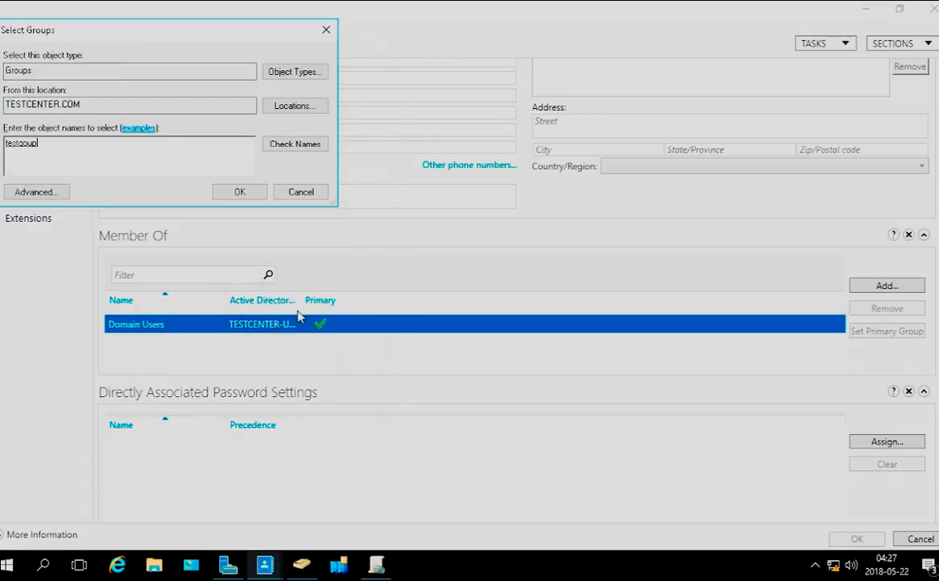
pyautogui.click(236, 191)
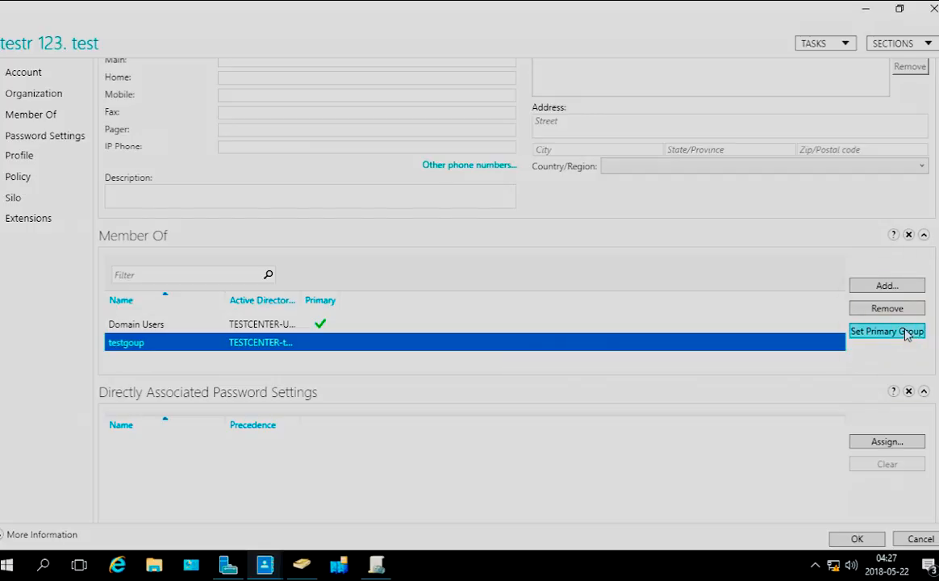
# Set testgoup as the primary group of the user and save the user's properties
pyautogui.click(907, 334)
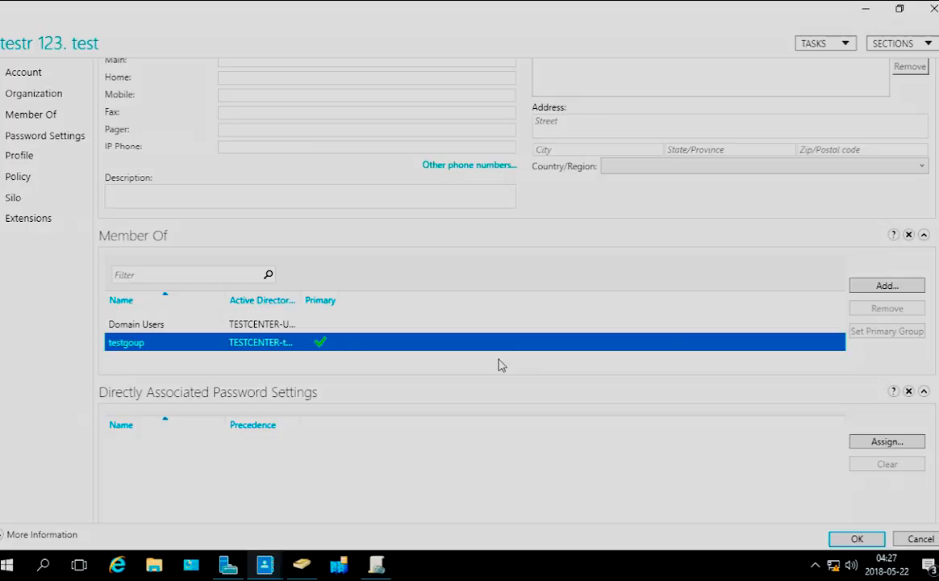
pyautogui.click(854, 539)
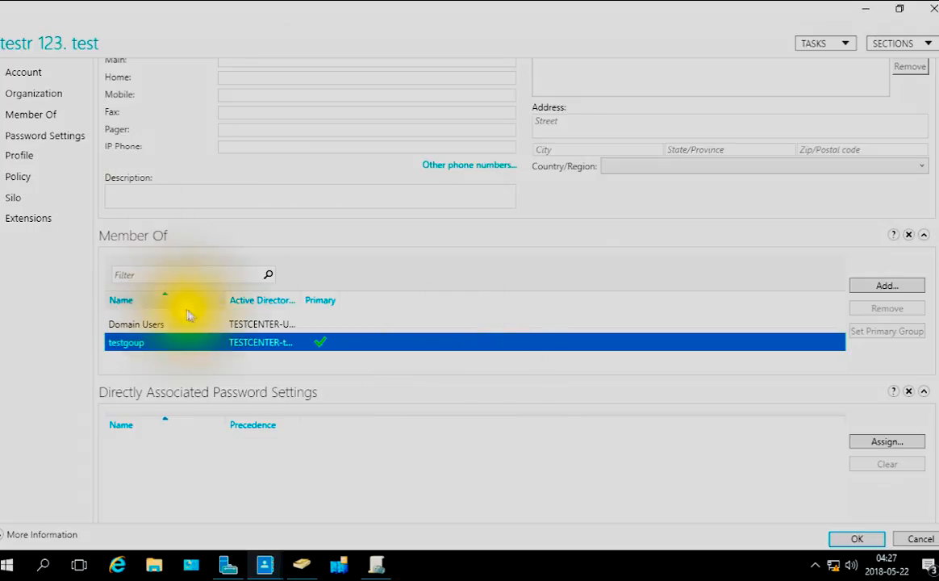
pyautogui.click(257, 326)
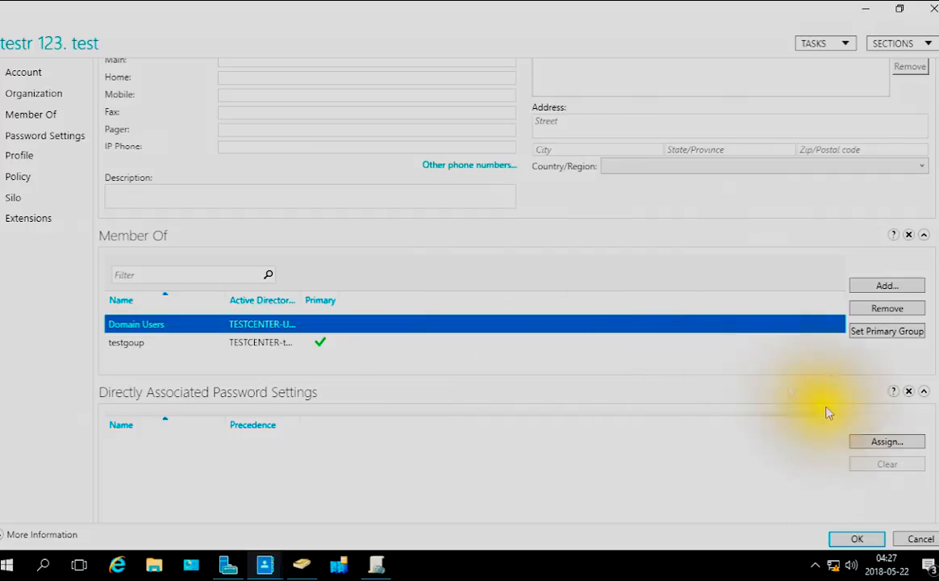
pyautogui.click(864, 539)
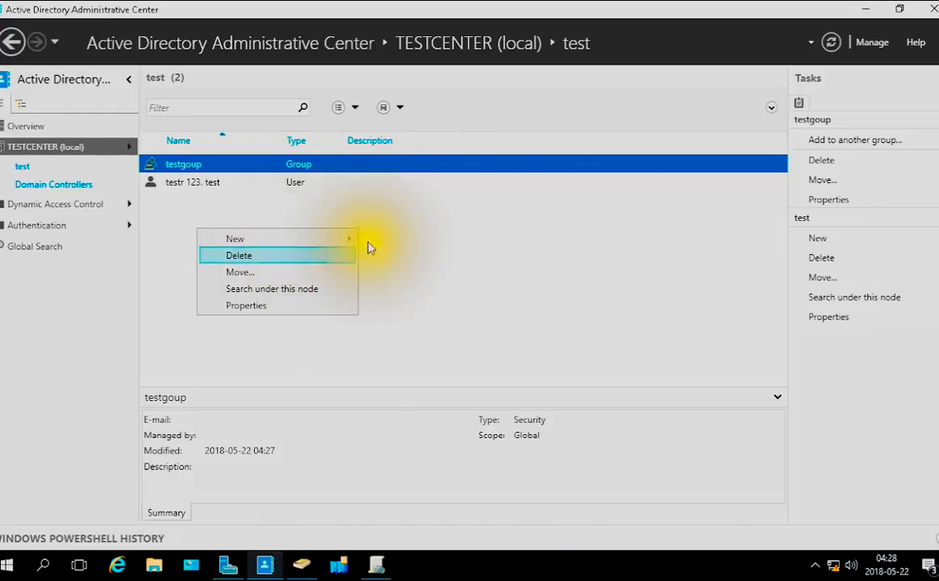
# Start a new computer account in the test organizational unit and name it testclient
pyautogui.moveTo(348, 245)
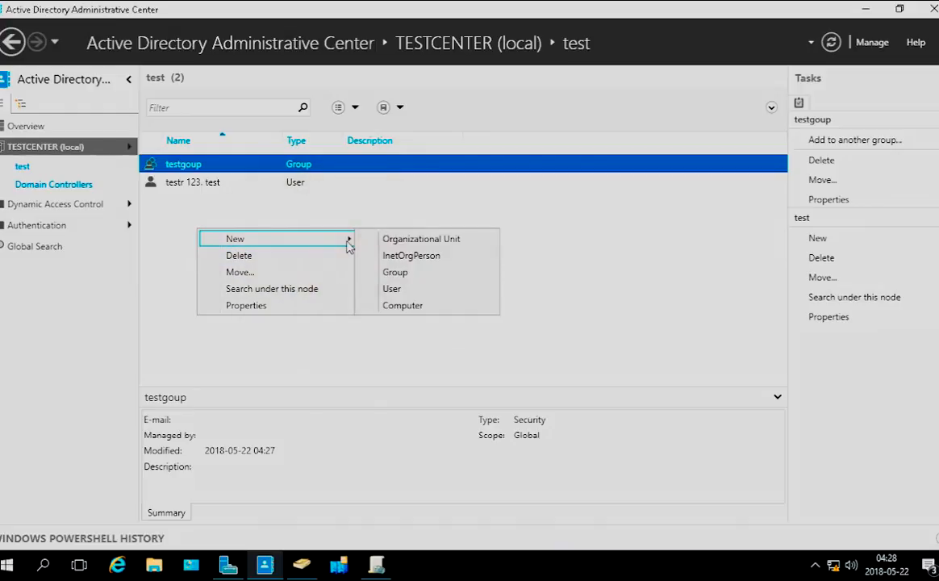
pyautogui.click(404, 305)
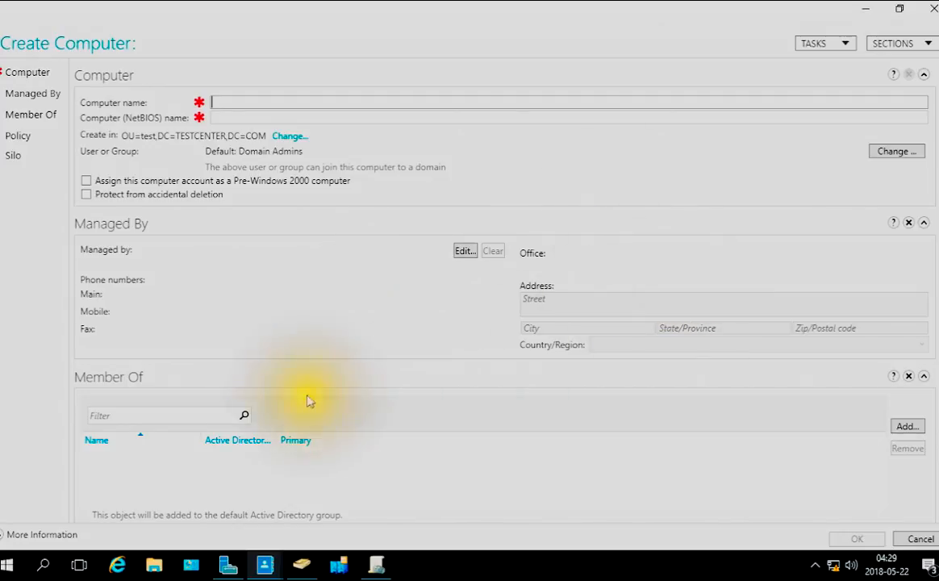
pyautogui.scroll(-1, 281, 367)
pyautogui.click(903, 391)
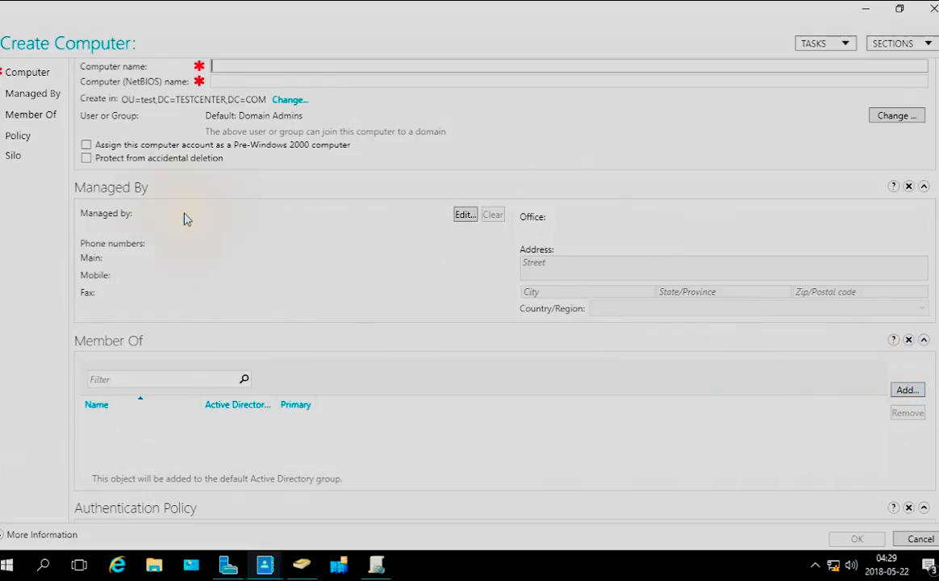
pyautogui.scroll(1, 154, 196)
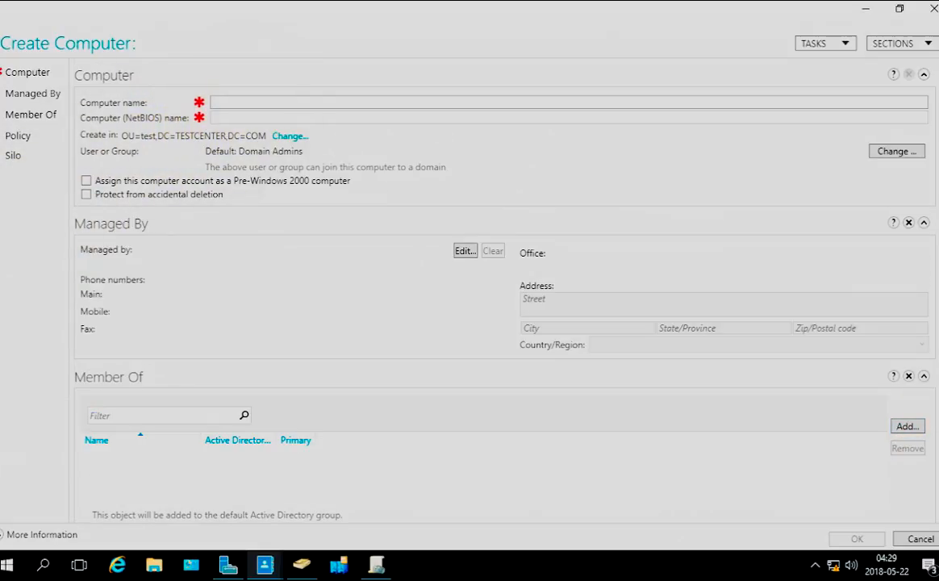
pyautogui.click(226, 102)
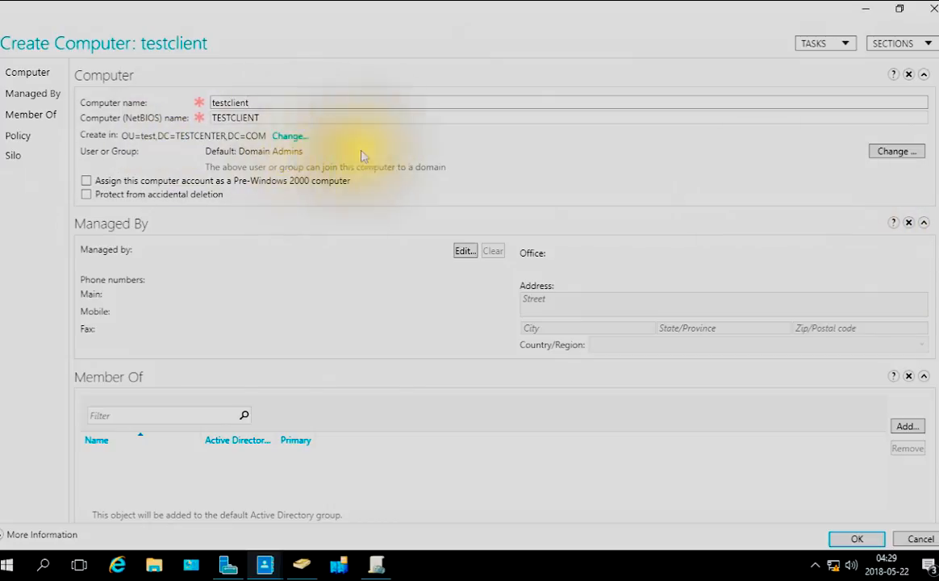
# Set the user testr 123. test as the account allowed to join testclient to the domain
pyautogui.click(906, 156)
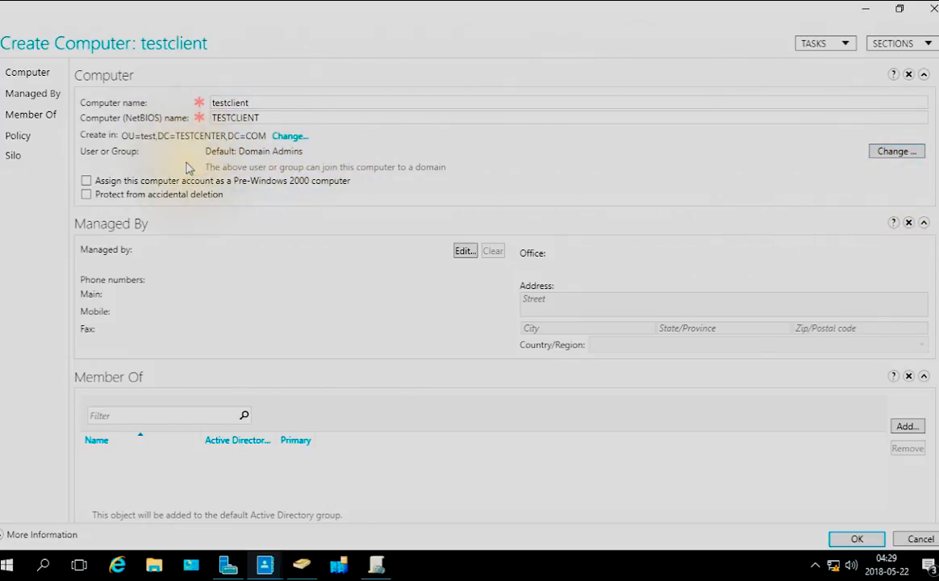
pyautogui.click(887, 151)
pyautogui.click(24, 192)
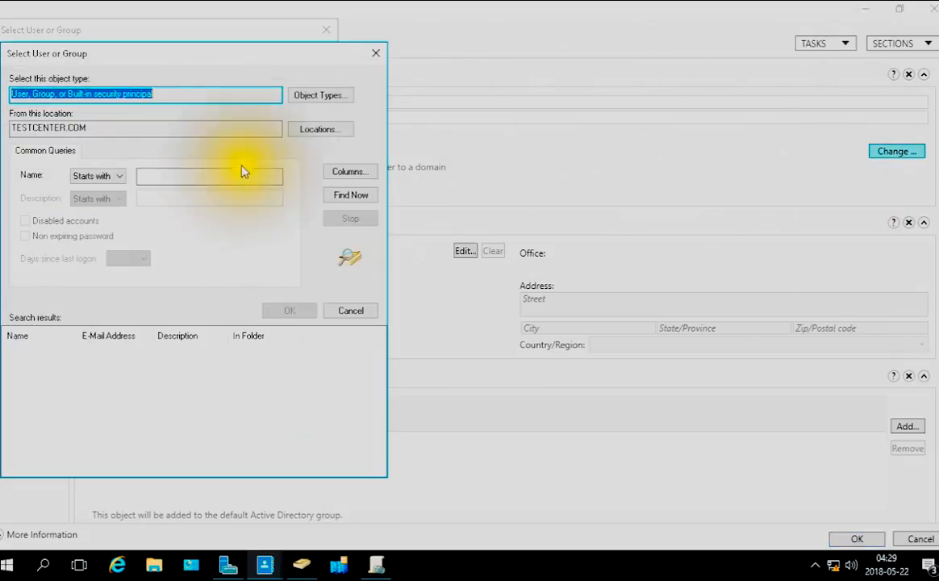
pyautogui.click(351, 194)
pyautogui.scroll(-8, 71, 428)
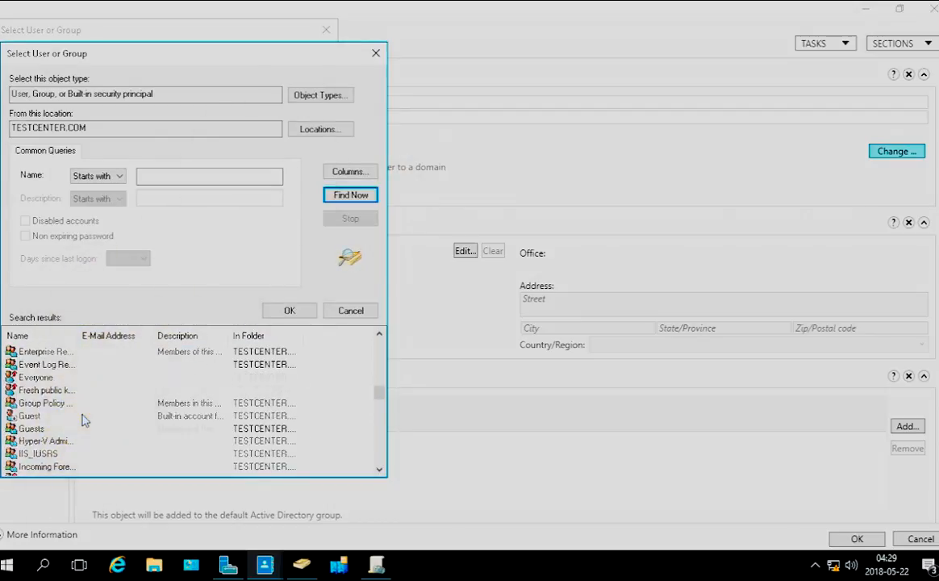
pyautogui.scroll(-10, 84, 419)
pyautogui.click(56, 335)
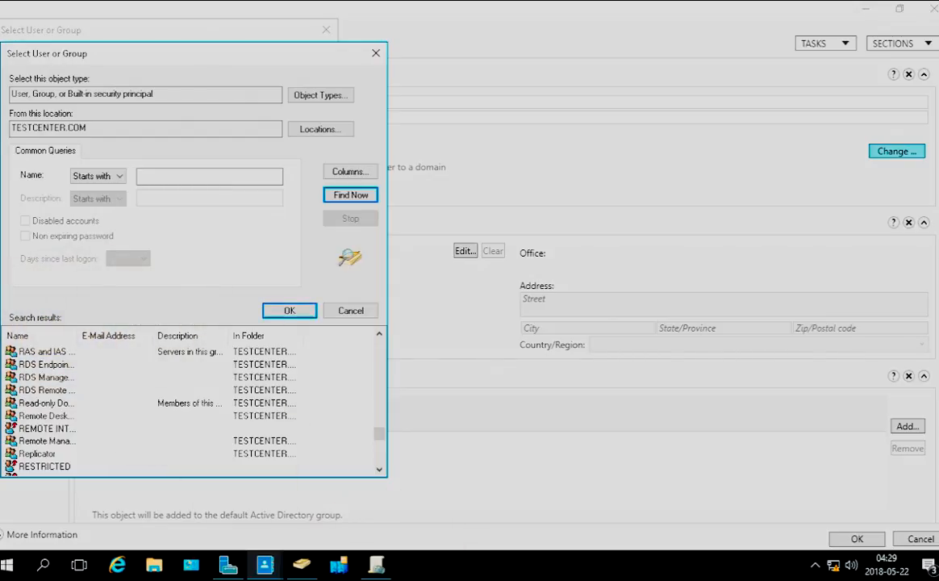
pyautogui.press('Return')
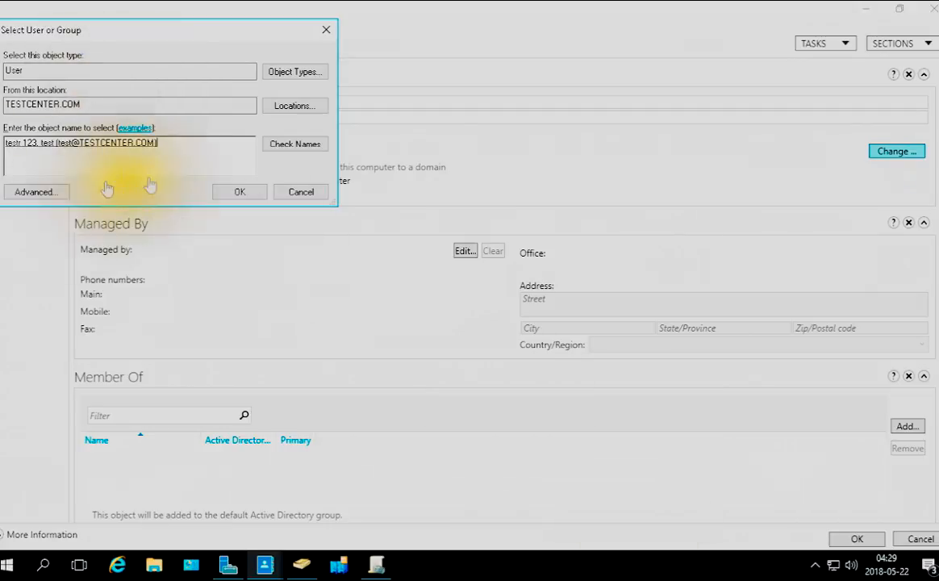
pyautogui.click(236, 193)
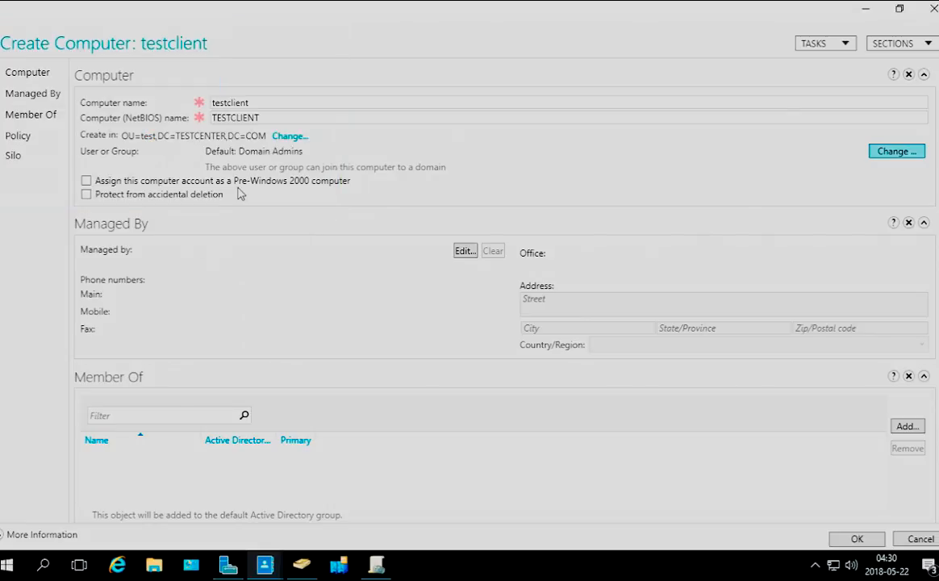
pyautogui.click(86, 195)
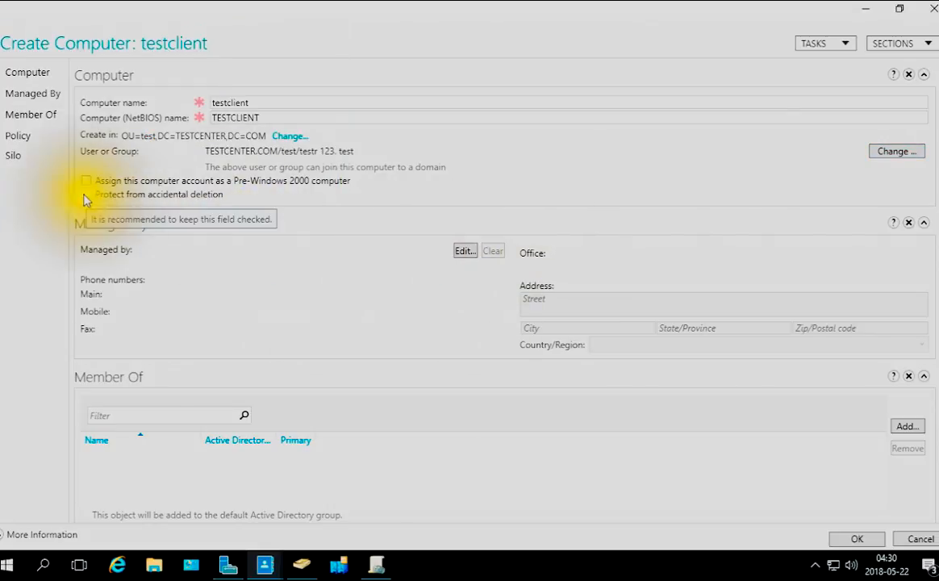
pyautogui.click(86, 184)
pyautogui.click(87, 187)
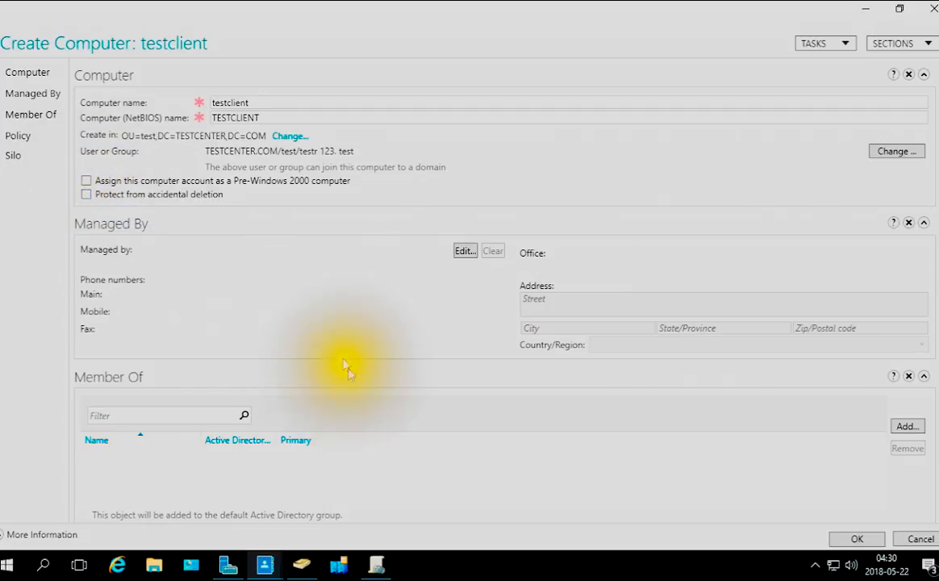
# Finish creating the computer testclient and close Active Directory Administrative Center
pyautogui.scroll(-1, 323, 436)
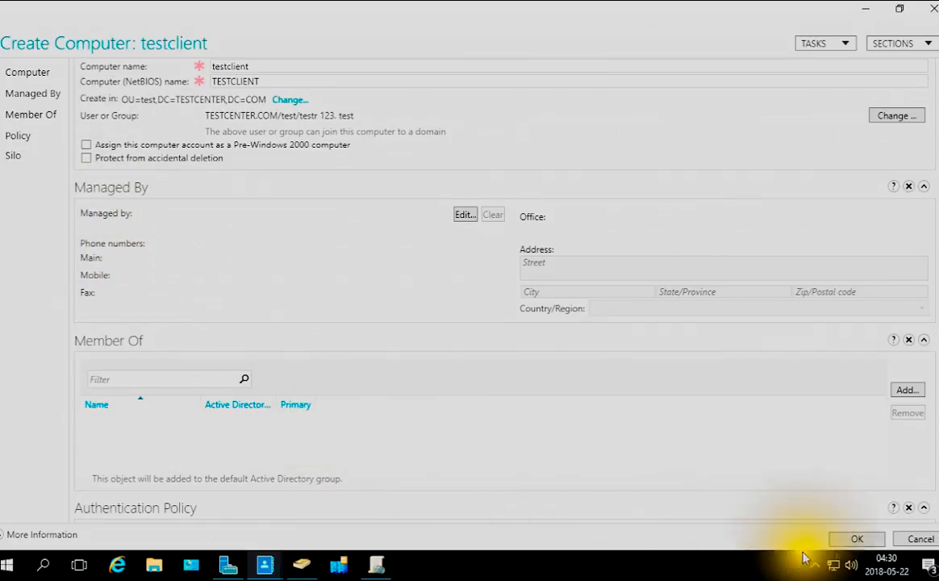
pyautogui.click(858, 540)
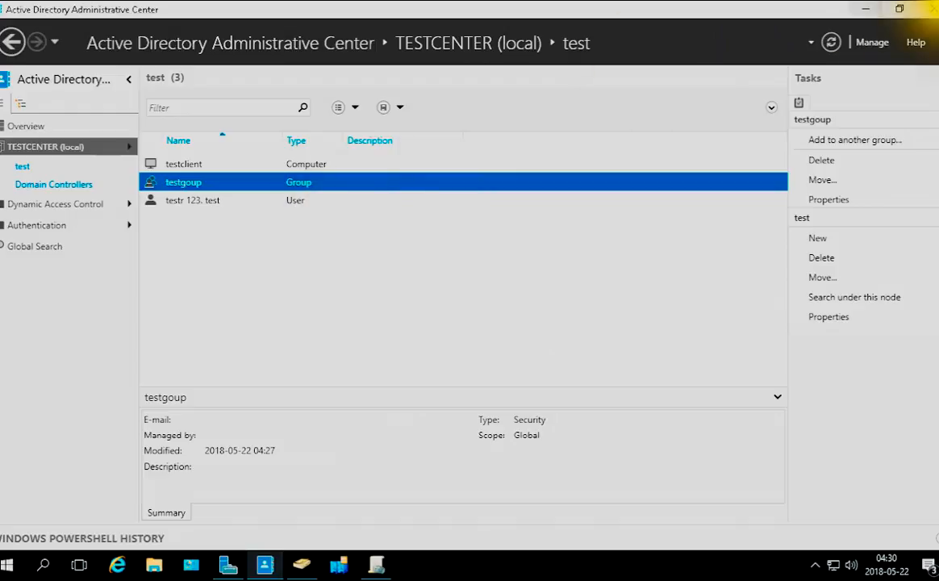
pyautogui.click(929, 9)
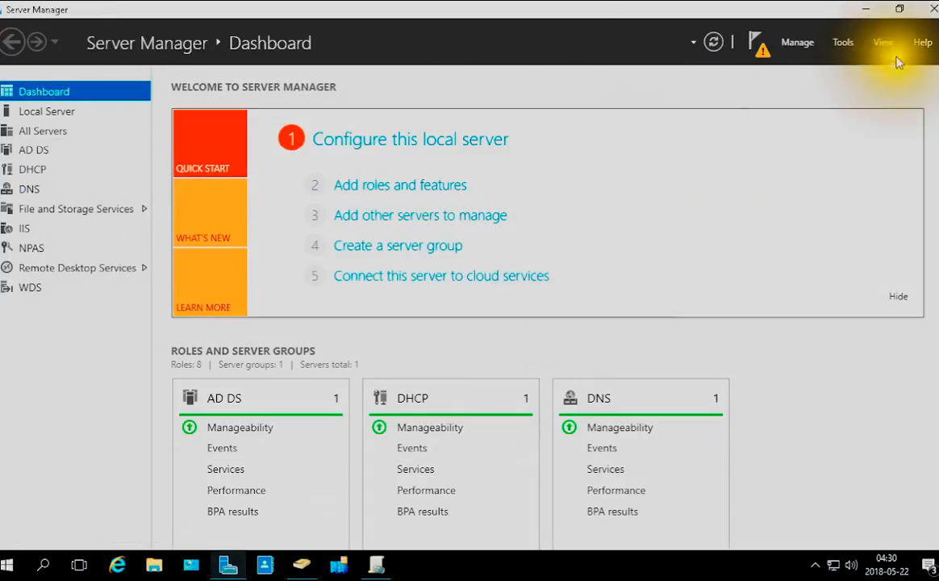
# Close Server Manager, maximize Active Directory Users and Computers and adjust the width of its console tree
pyautogui.click(934, 9)
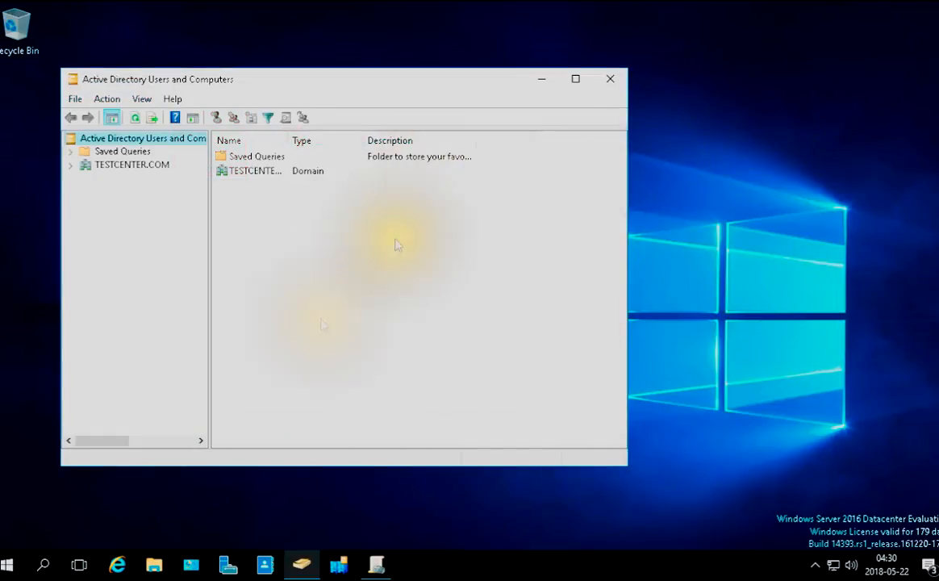
pyautogui.click(576, 80)
pyautogui.click(126, 72)
pyautogui.moveTo(136, 73); pyautogui.dragTo(301, 80)
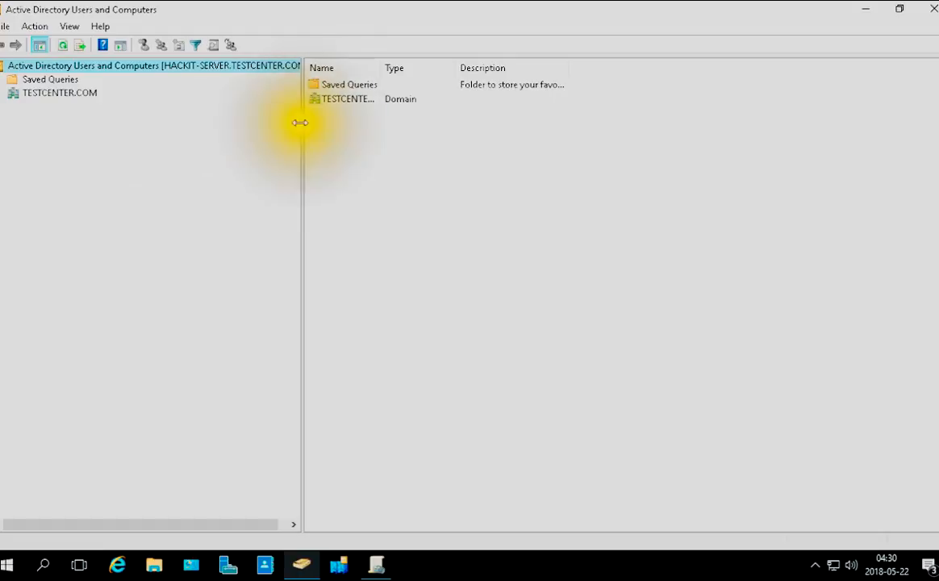
pyautogui.moveTo(299, 121); pyautogui.dragTo(142, 121)
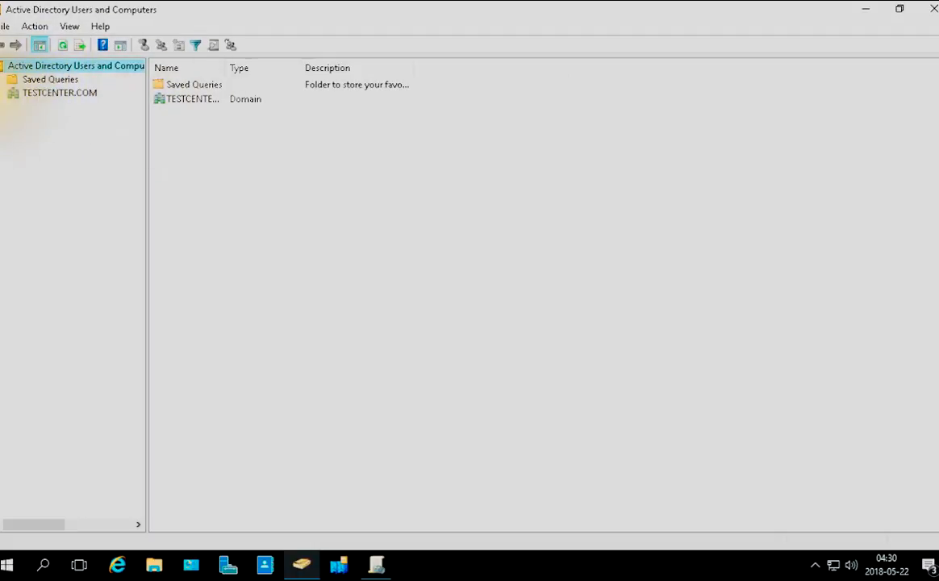
# Expand TESTCENTER.COM in the console tree and list the contents of the test organizational unit
pyautogui.click(4, 93)
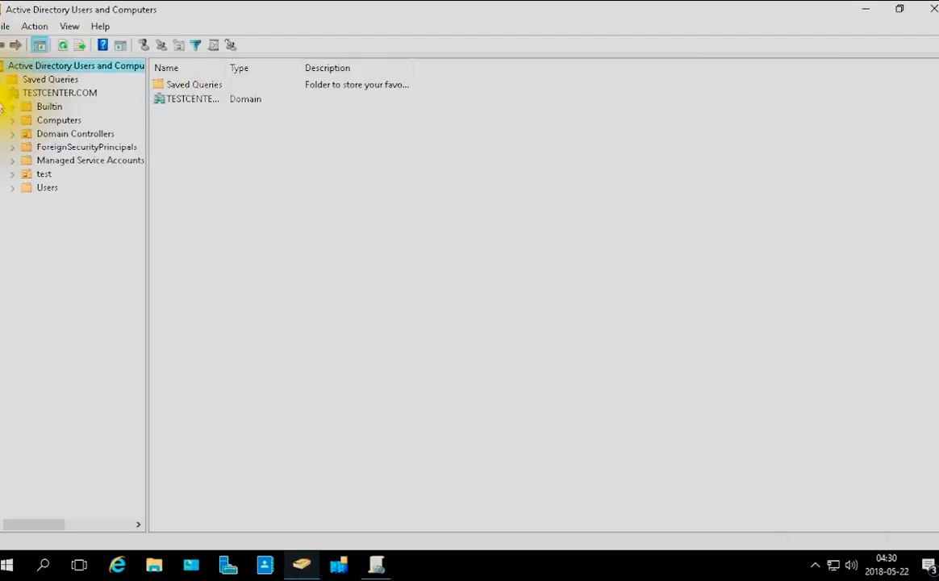
pyautogui.click(15, 177)
pyautogui.click(15, 179)
pyautogui.click(38, 176)
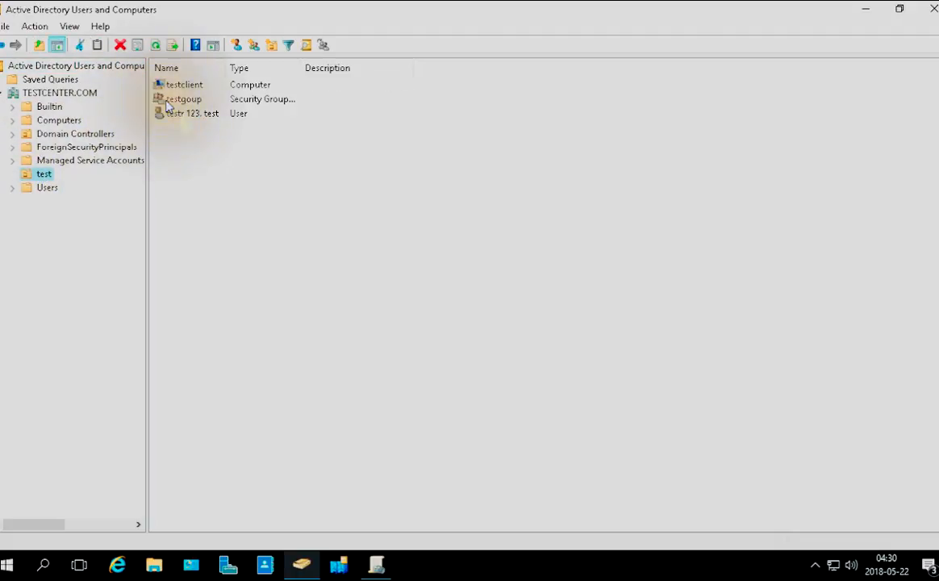
# Examine the general, membership and manager properties of the group testgoup and close them without changes
pyautogui.rightClick(167, 103)
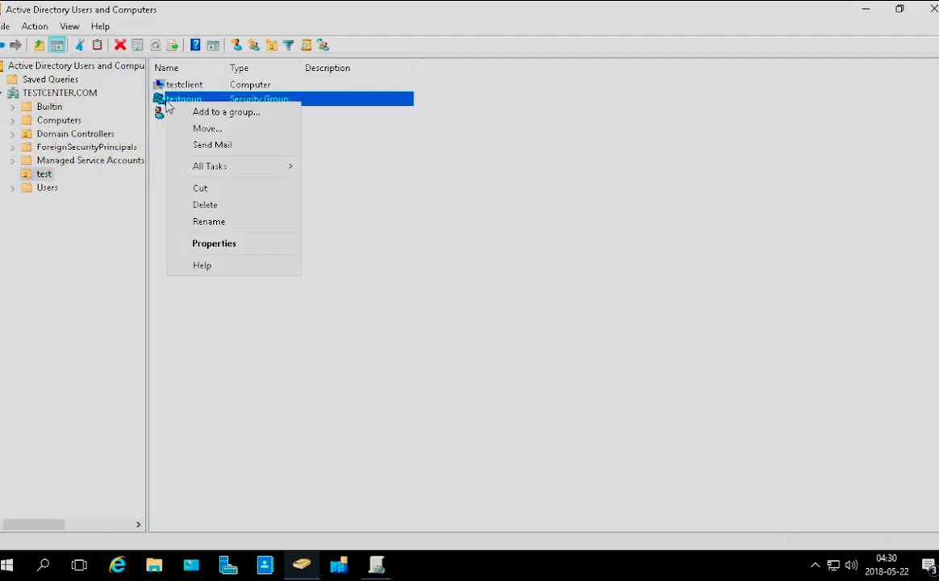
pyautogui.click(203, 244)
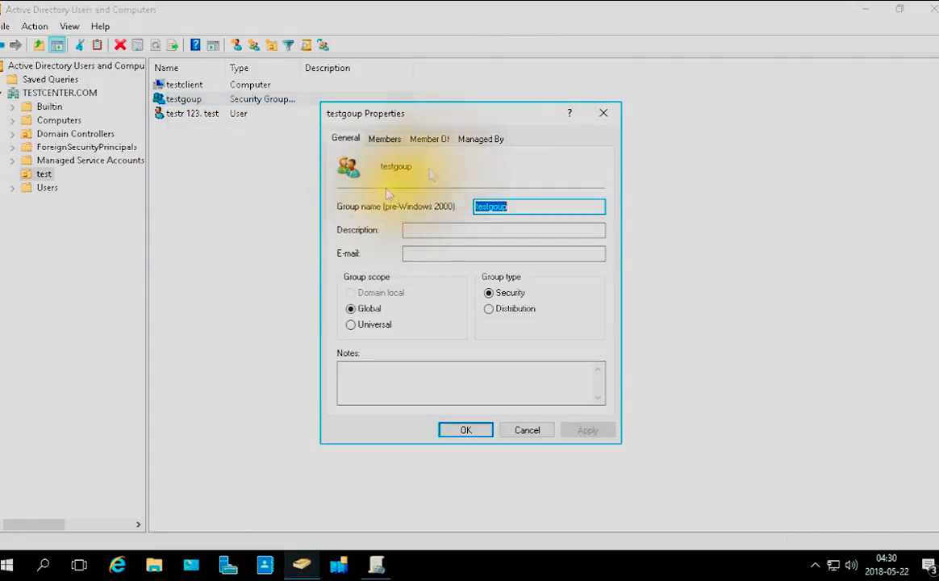
pyautogui.click(387, 140)
pyautogui.click(344, 140)
pyautogui.click(400, 140)
pyautogui.click(437, 141)
pyautogui.click(489, 139)
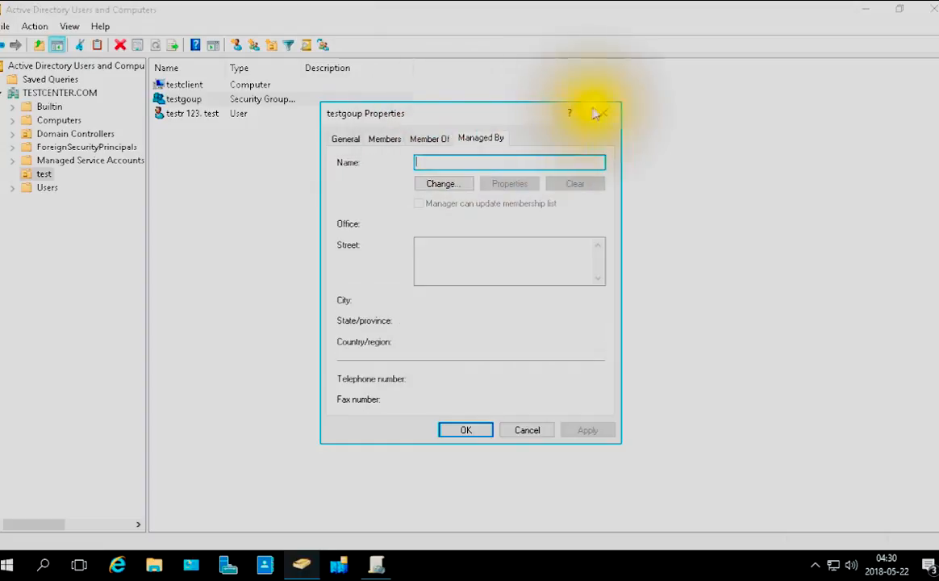
pyautogui.click(604, 113)
# Examine the properties of the computer testclient, including operating system, membership, location, manager, dial-in and BitLocker recovery, and close them
pyautogui.rightClick(184, 85)
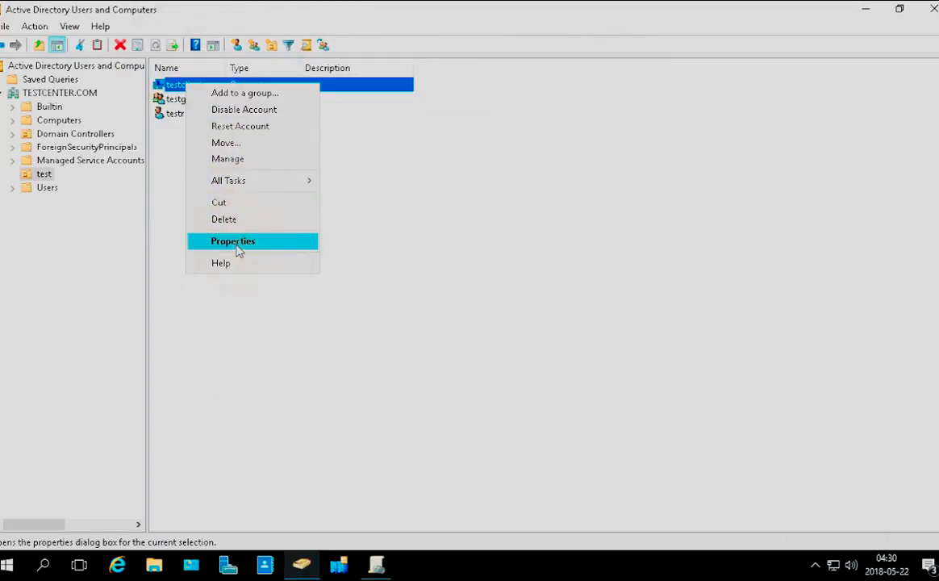
pyautogui.click(234, 242)
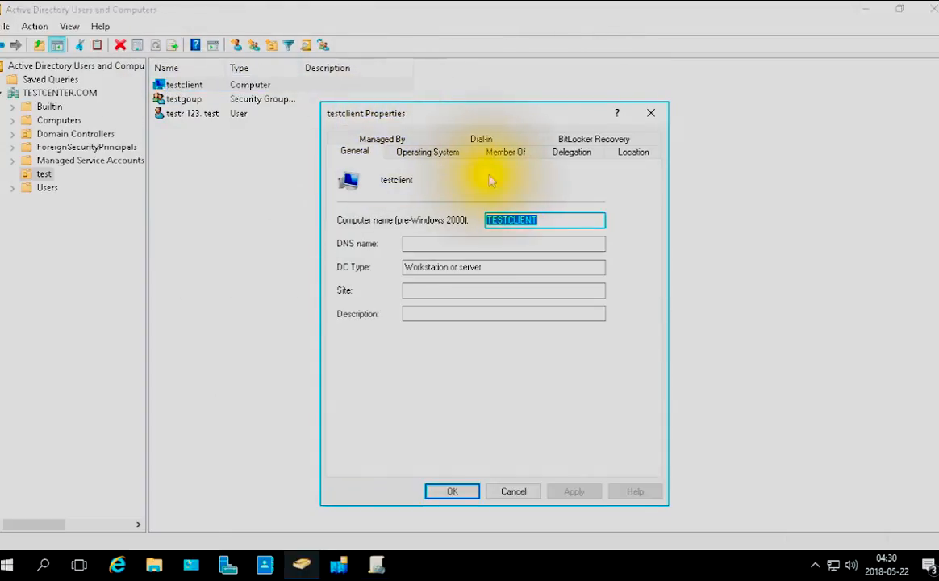
pyautogui.click(443, 160)
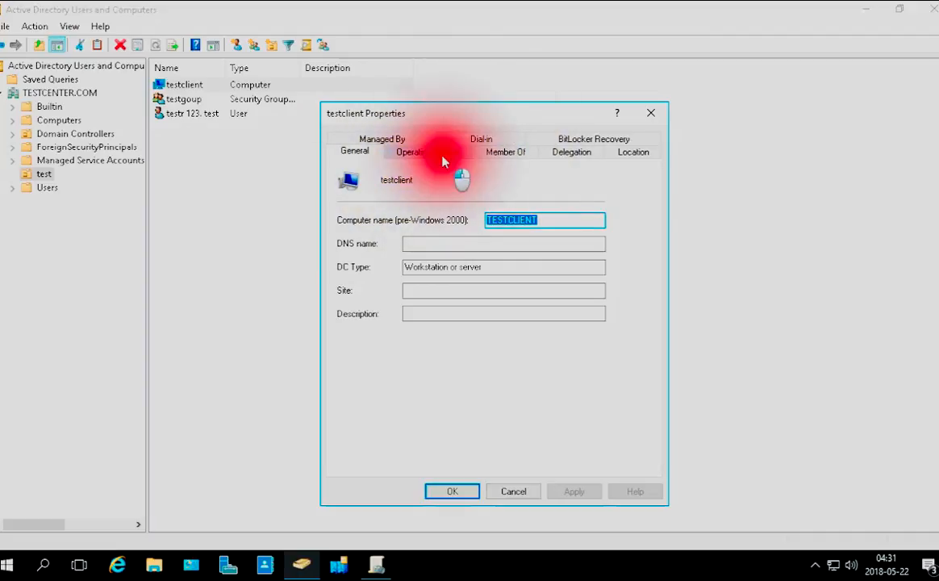
pyautogui.click(636, 152)
pyautogui.click(587, 140)
pyautogui.click(503, 139)
pyautogui.click(362, 150)
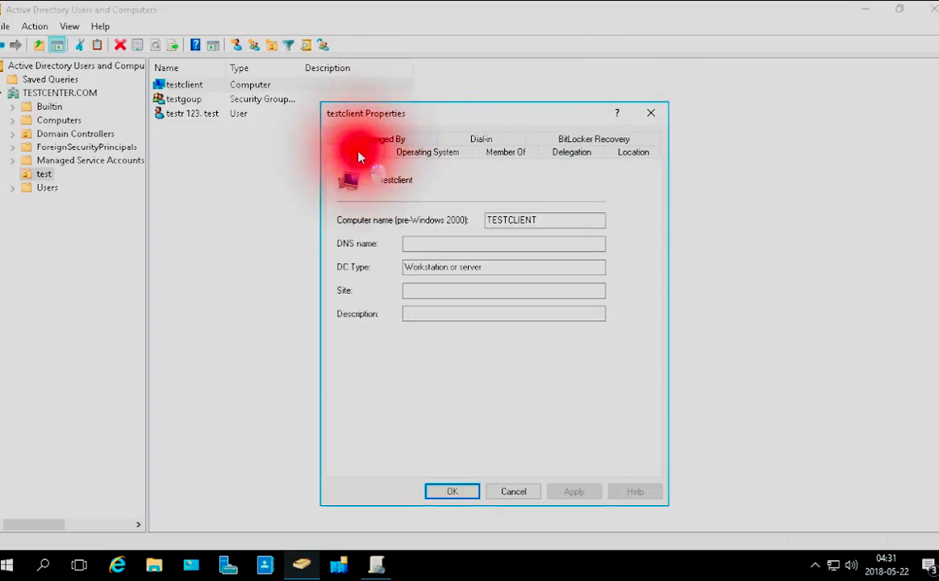
pyautogui.click(428, 152)
pyautogui.click(505, 152)
pyautogui.click(378, 142)
pyautogui.click(427, 139)
pyautogui.click(505, 152)
pyautogui.click(383, 139)
pyautogui.click(481, 152)
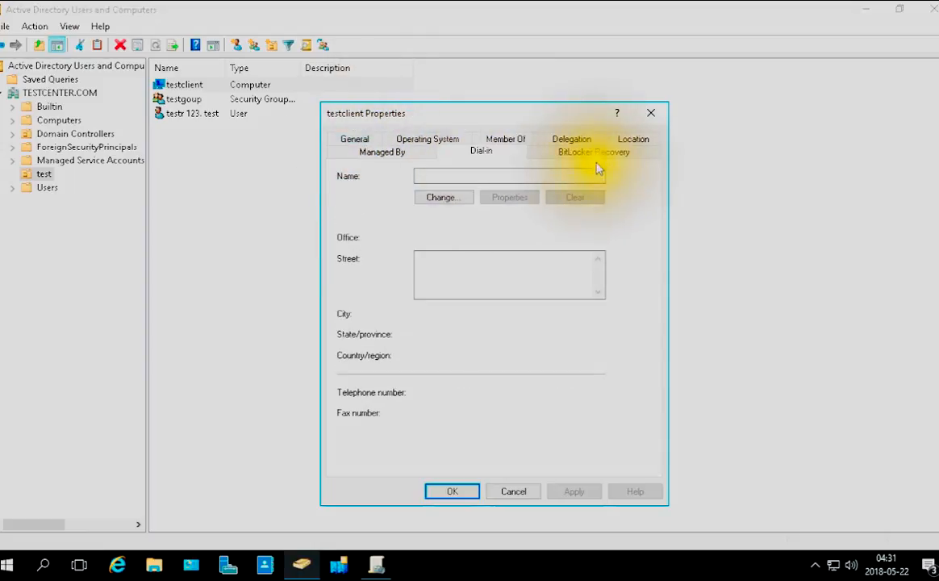
pyautogui.click(594, 152)
pyautogui.click(367, 154)
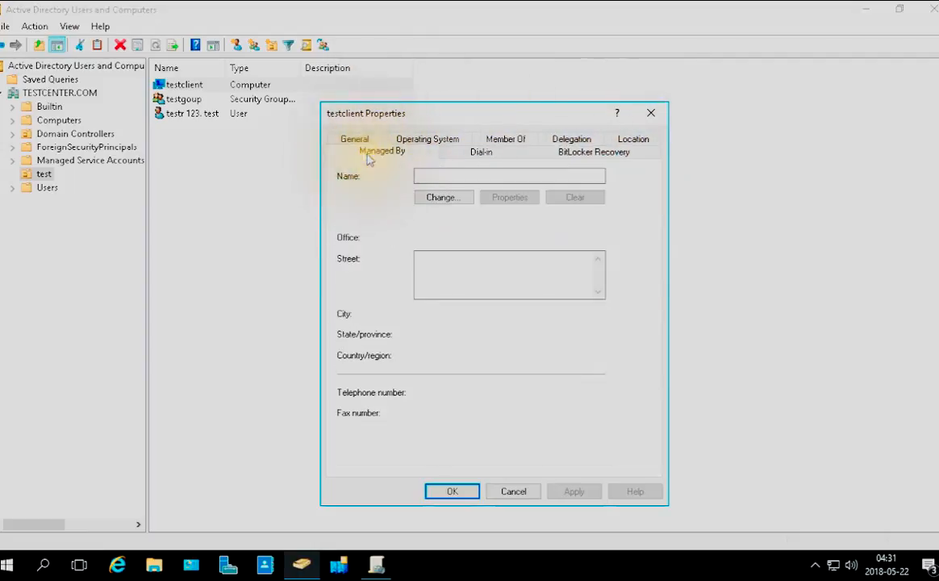
pyautogui.click(360, 138)
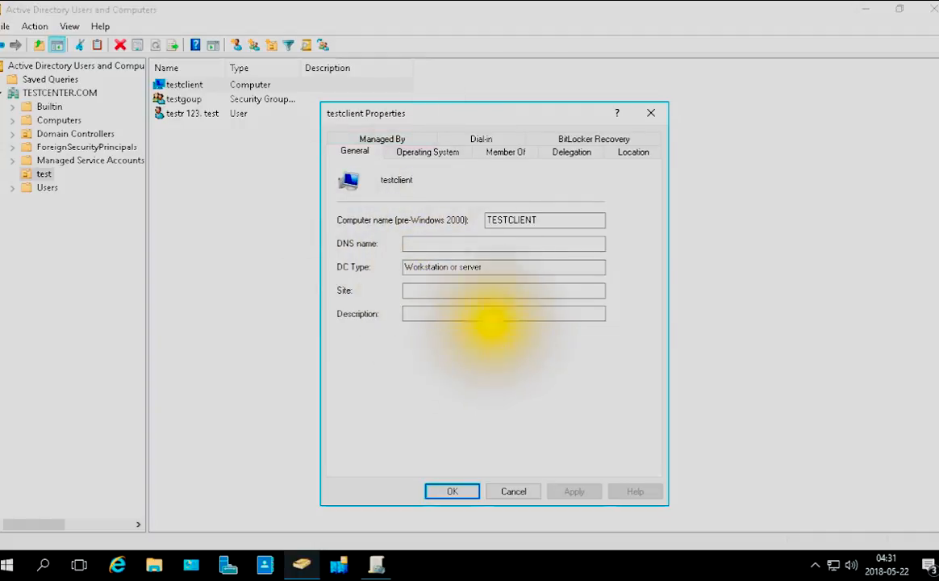
pyautogui.click(452, 491)
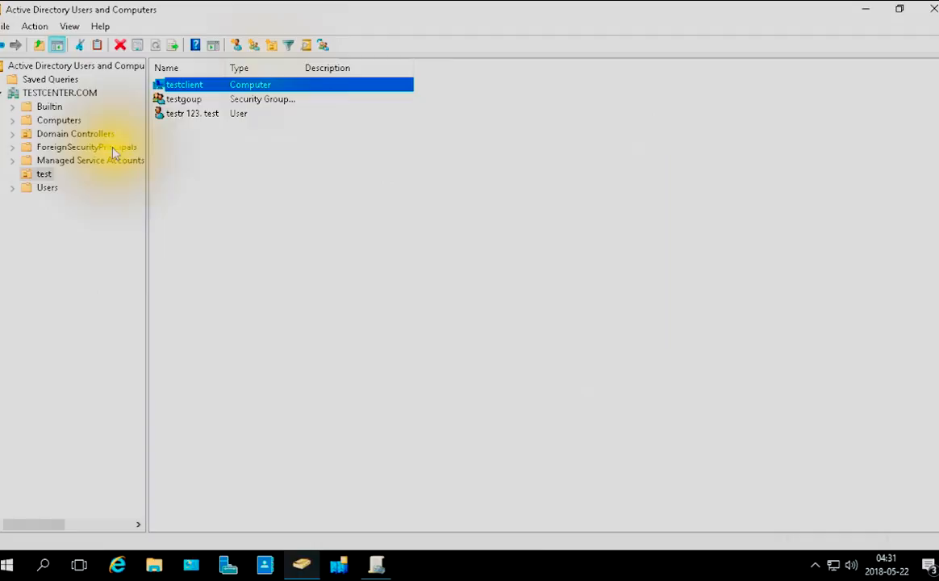
# Close Active Directory Users and Computers, switch to Group Policy Management in a maximized window and widen its console tree
pyautogui.click(934, 9)
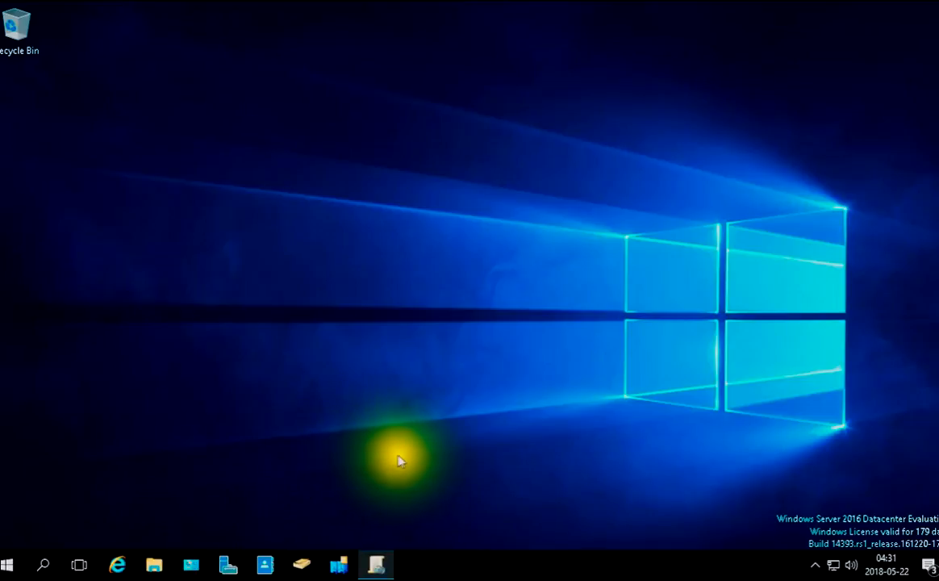
pyautogui.click(374, 569)
pyautogui.click(602, 110)
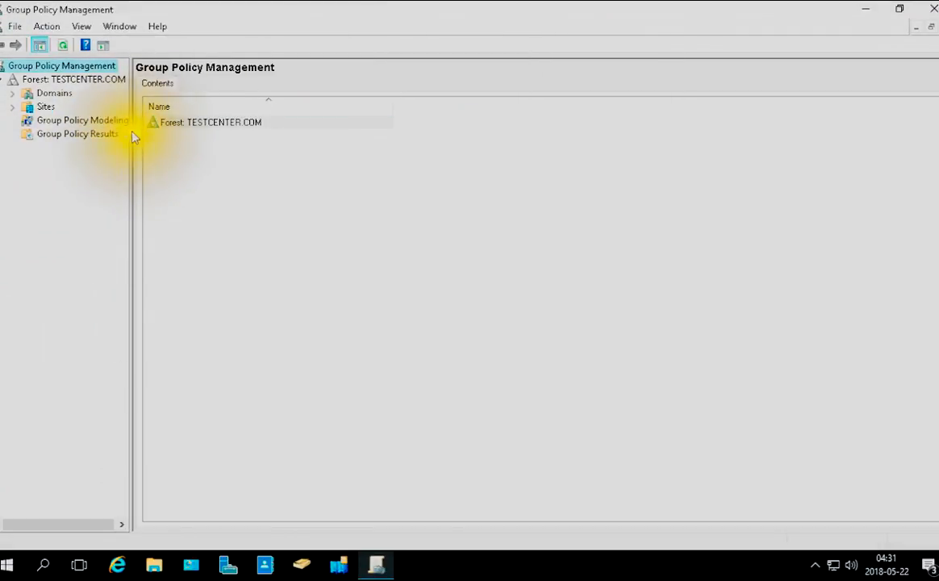
pyautogui.moveTo(127, 148); pyautogui.dragTo(206, 165)
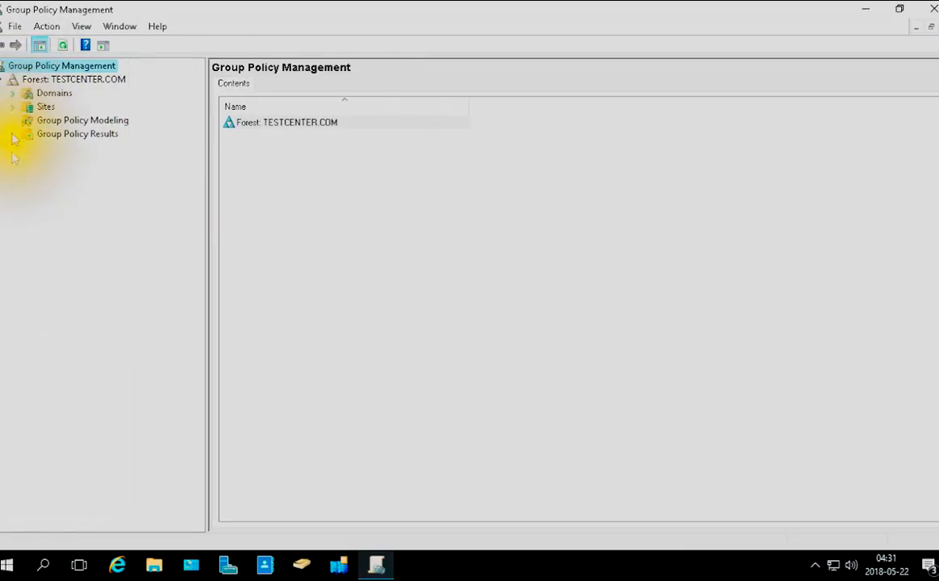
# Create a GPO named testlink in the TESTCENTER.COM domain and link it to the test organizational unit
pyautogui.click(12, 93)
pyautogui.click(27, 106)
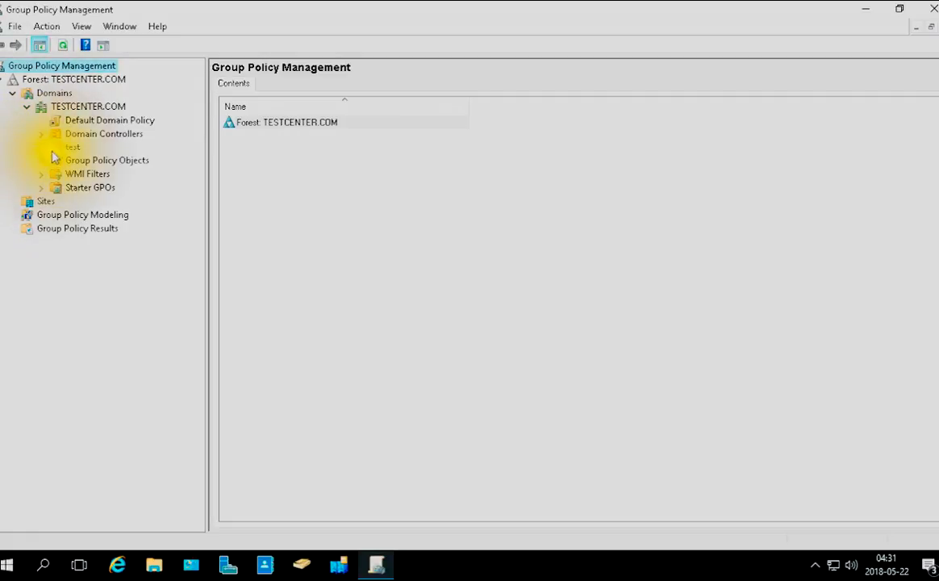
pyautogui.click(55, 150)
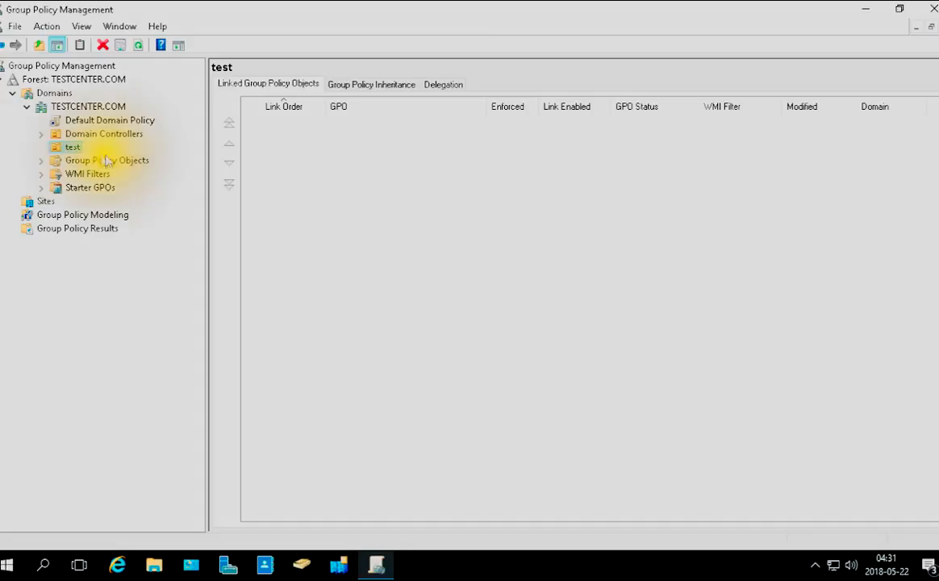
pyautogui.rightClick(65, 152)
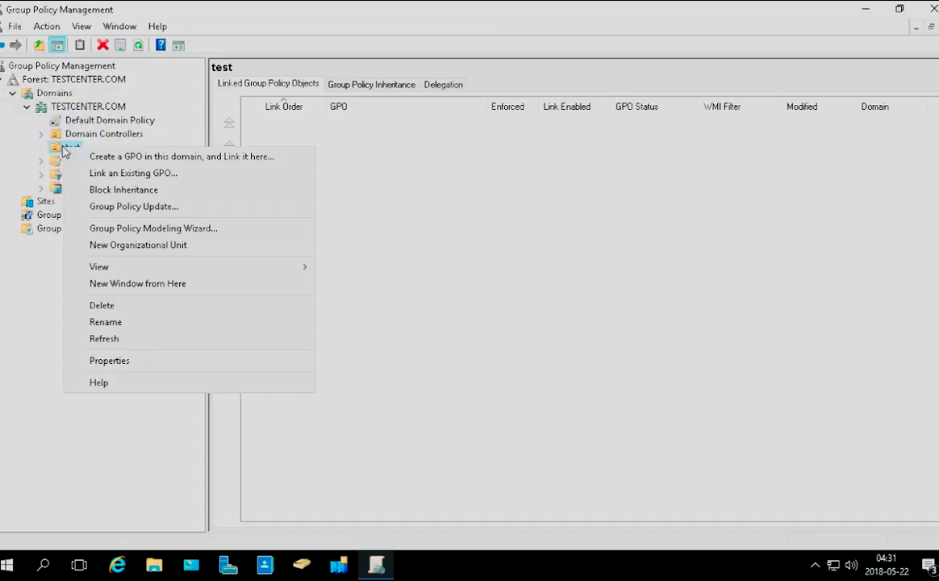
pyautogui.click(208, 166)
pyautogui.click(207, 158)
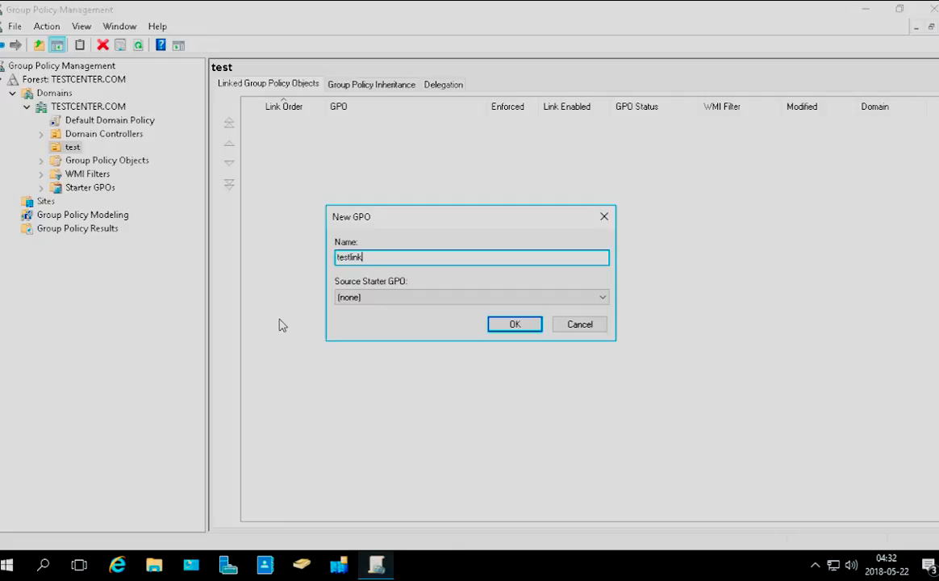
pyautogui.press('Return')
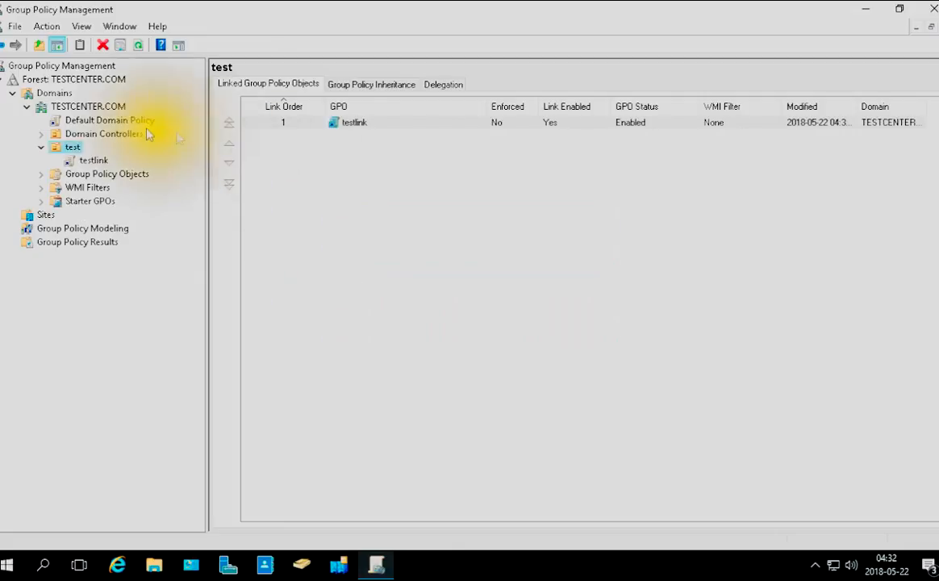
pyautogui.rightClick(72, 109)
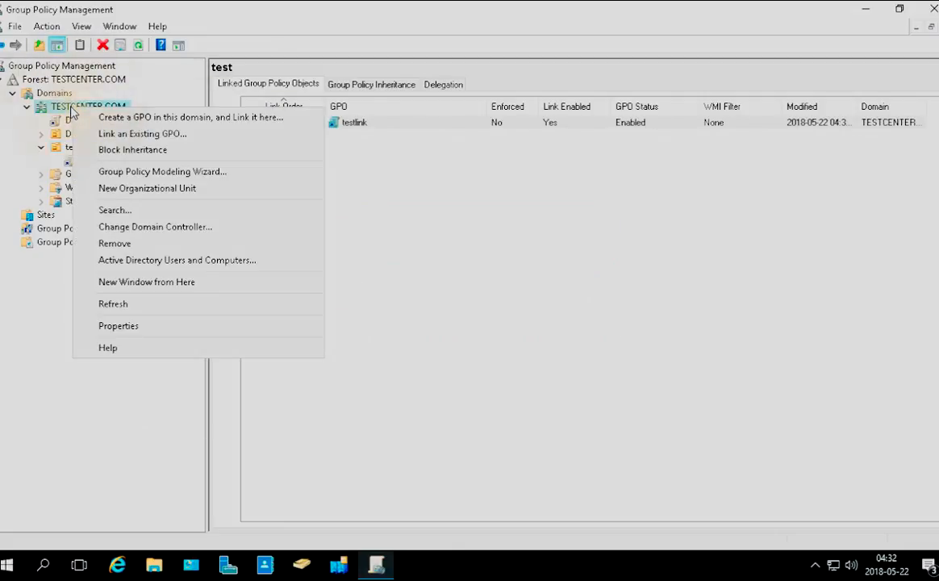
pyautogui.click(52, 325)
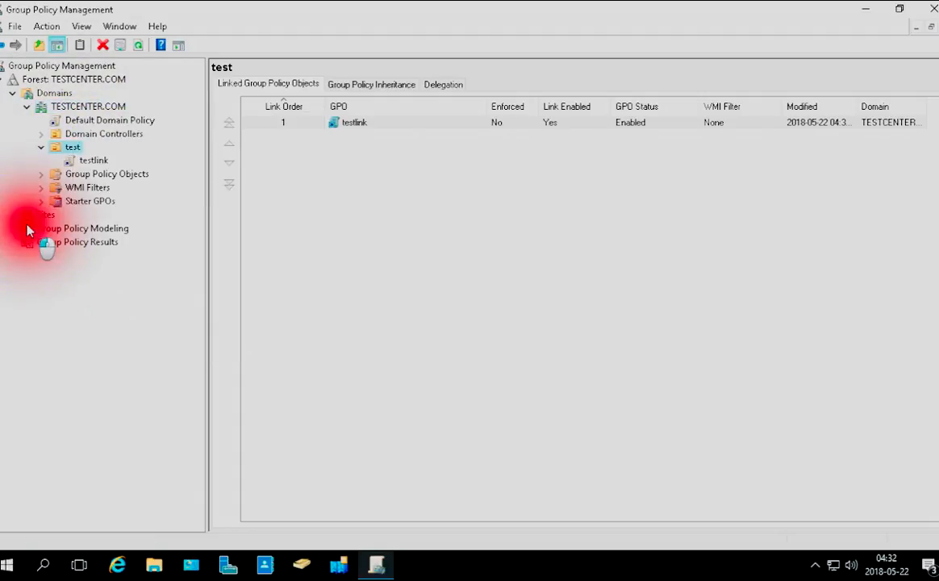
pyautogui.click(27, 230)
# Select the testlink GPO link and dismiss the link notice with the option not to show it again
pyautogui.click(93, 160)
pyautogui.click(412, 313)
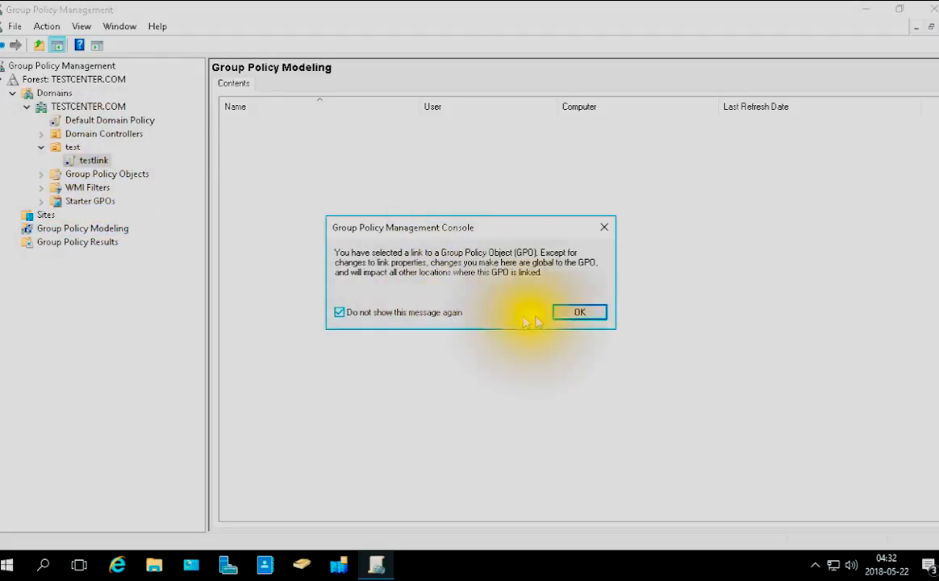
pyautogui.click(588, 313)
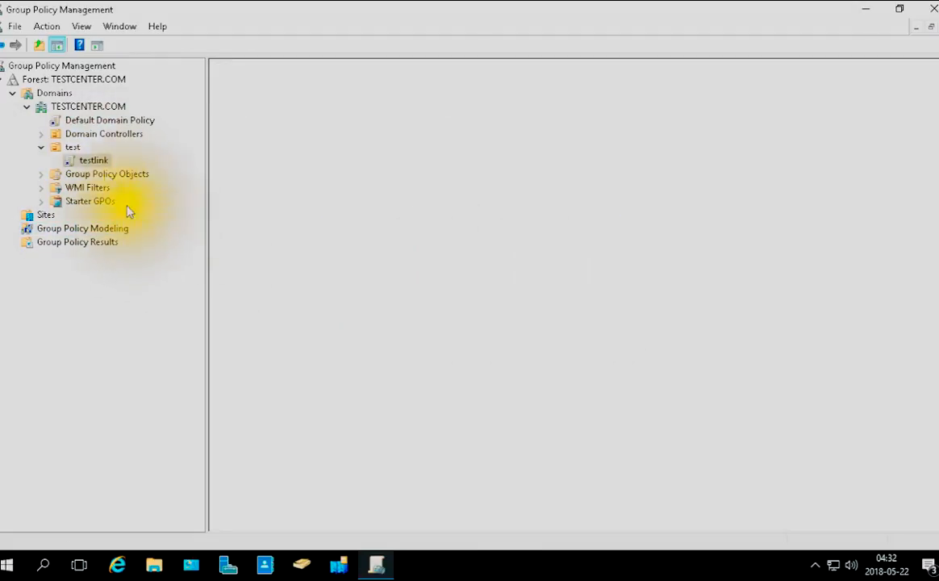
# Examine the testlink GPO's scope, settings, delegation permissions and details
pyautogui.click(96, 162)
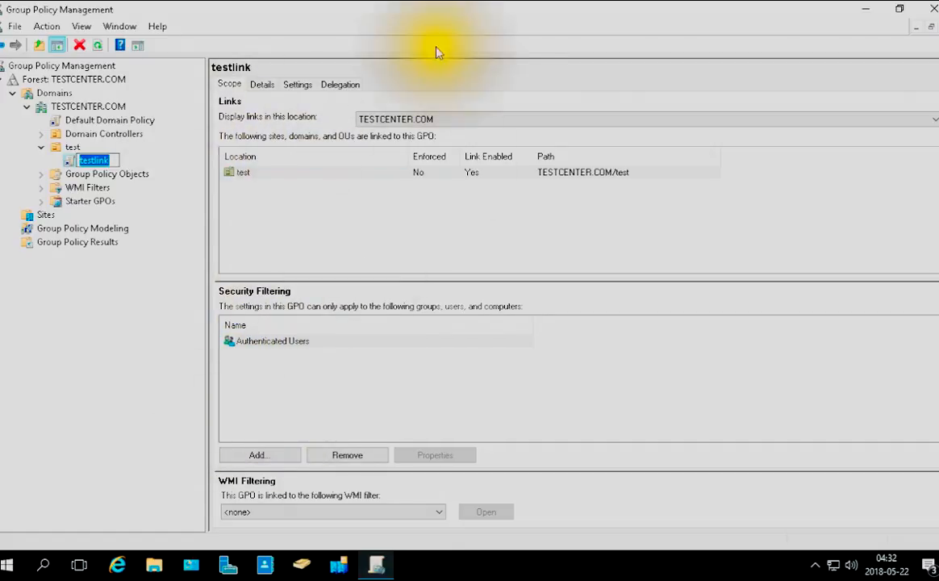
pyautogui.click(295, 85)
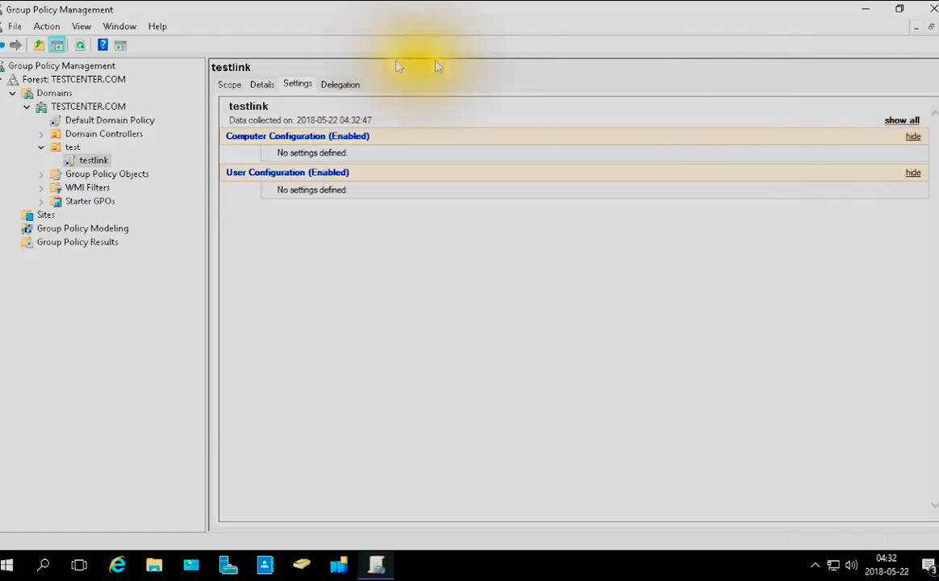
pyautogui.click(340, 84)
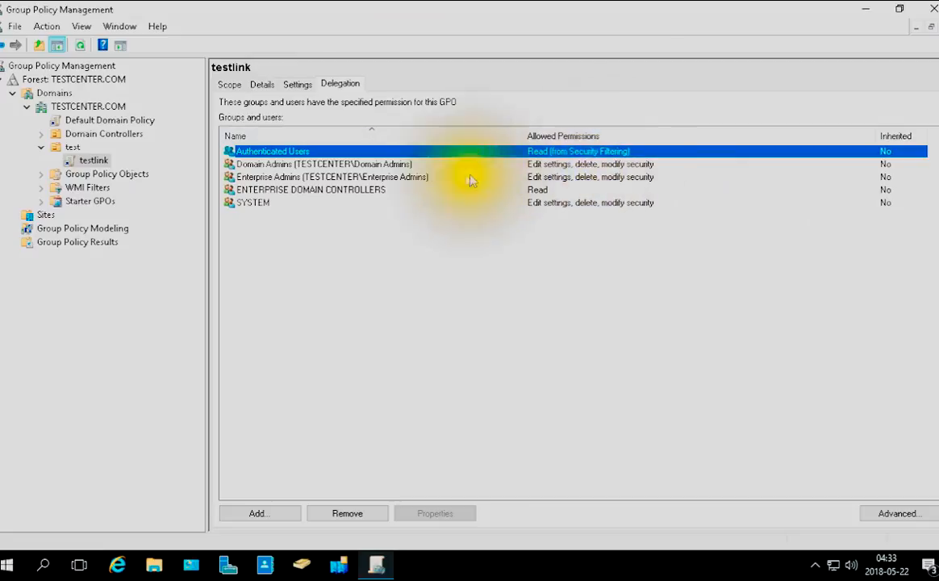
pyautogui.click(290, 84)
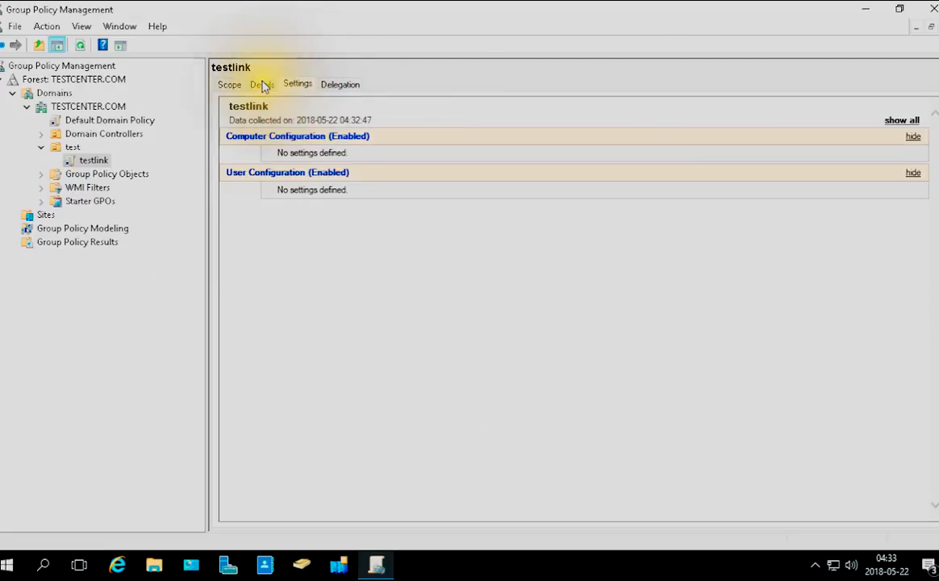
pyautogui.click(262, 85)
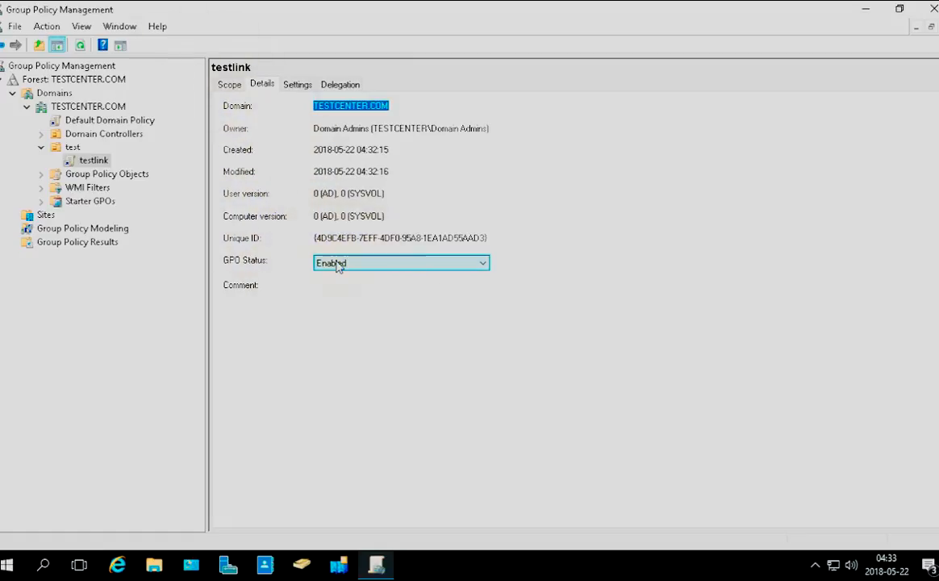
pyautogui.rightClick(97, 165)
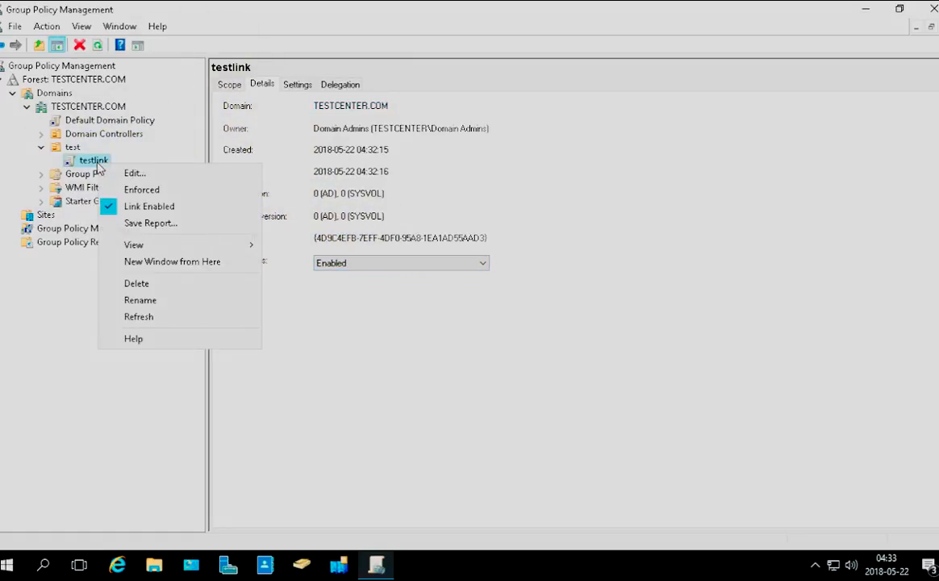
pyautogui.click(233, 83)
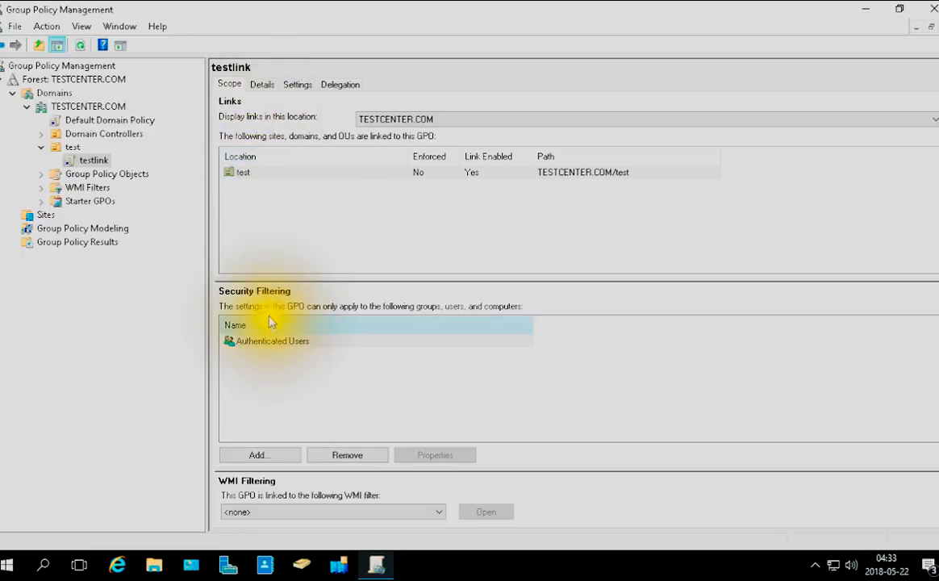
# Start adding a principal to testlink's security filtering and limit the advanced search's object types to Groups only
pyautogui.click(255, 454)
pyautogui.click(336, 355)
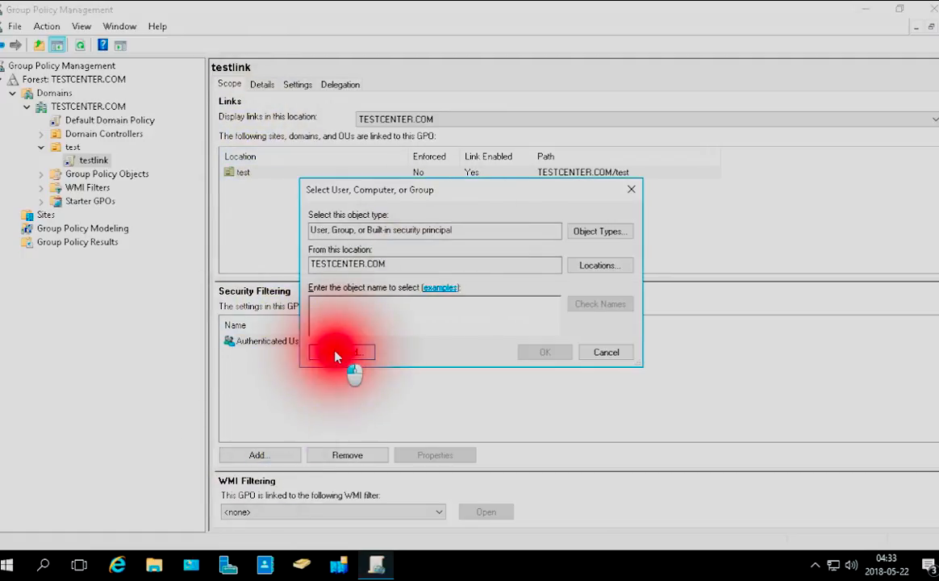
pyautogui.click(656, 262)
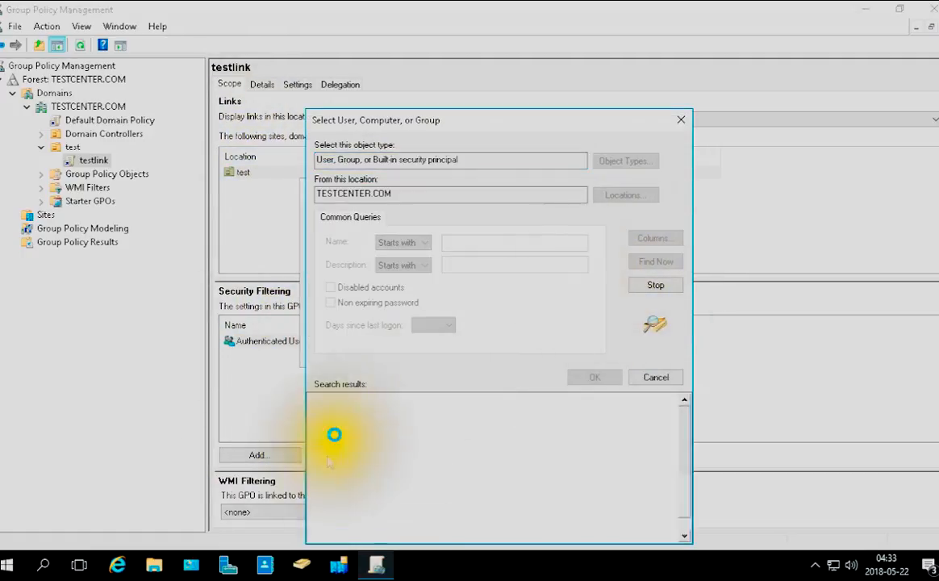
pyautogui.click(625, 162)
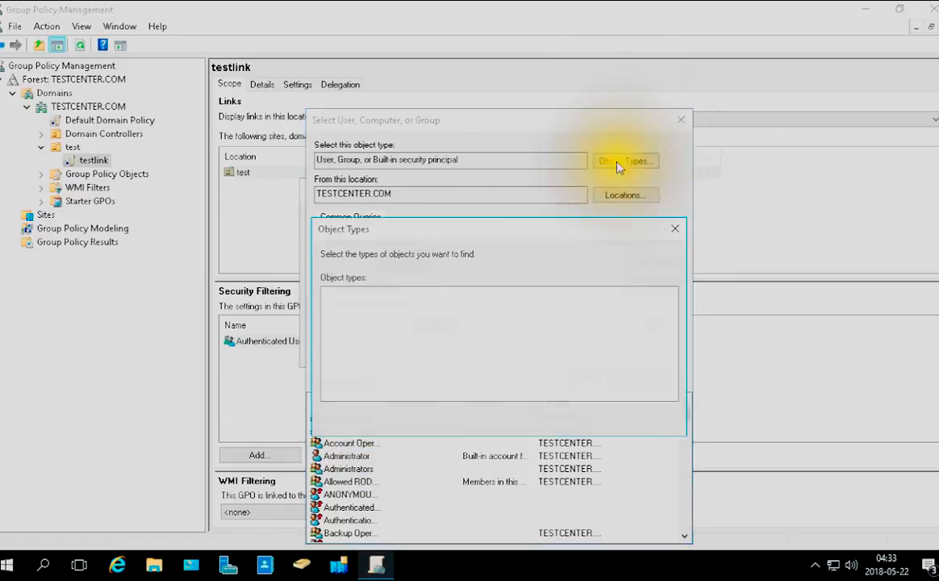
pyautogui.click(329, 333)
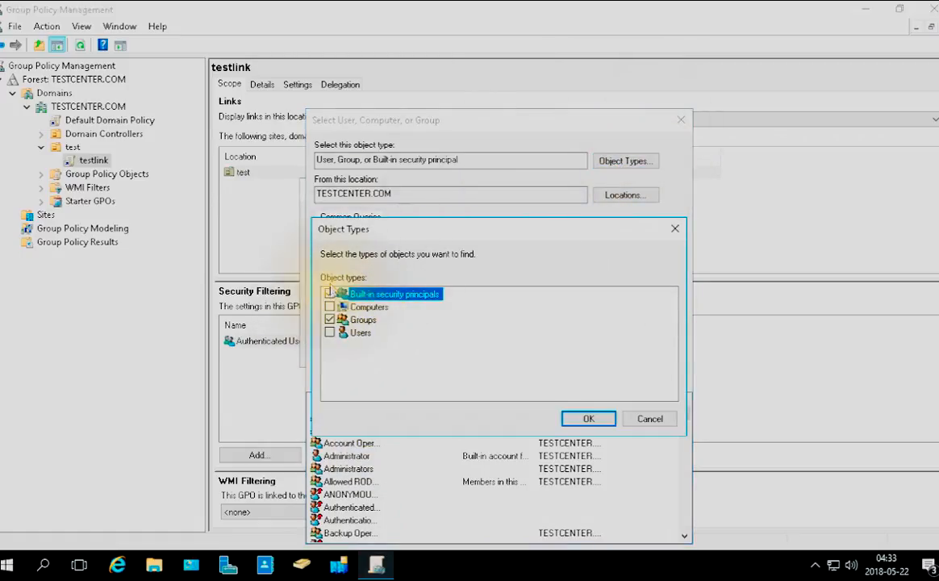
pyautogui.click(329, 294)
pyautogui.click(596, 418)
# Search the TESTCENTER.COM groups and add testgoup to the testlink GPO's security filtering
pyautogui.click(656, 261)
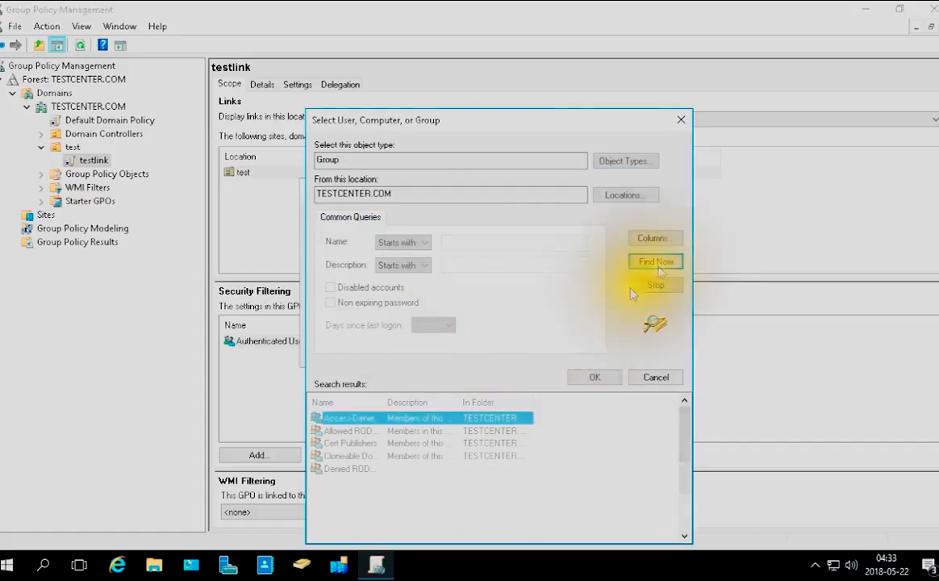
pyautogui.scroll(-5, 340, 498)
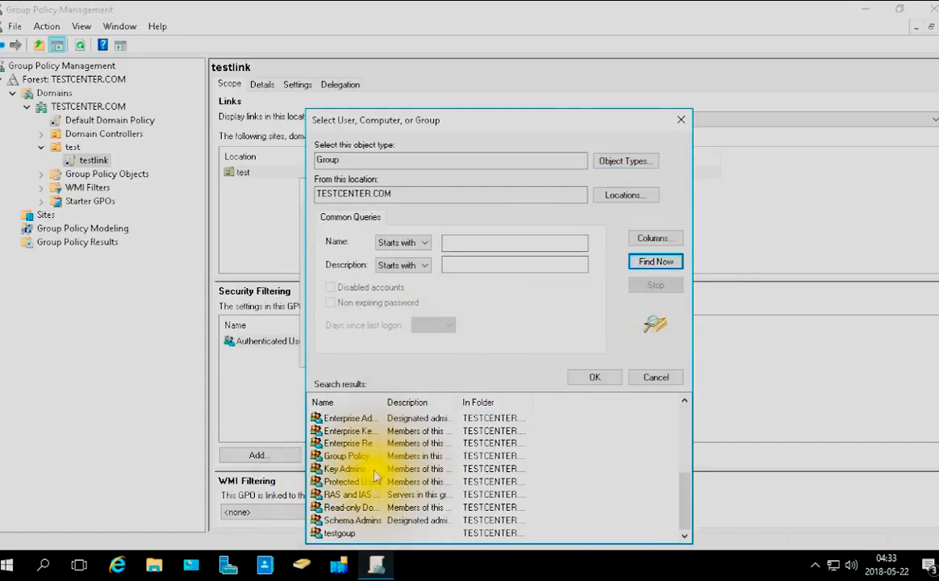
pyautogui.doubleClick(355, 532)
pyautogui.click(552, 352)
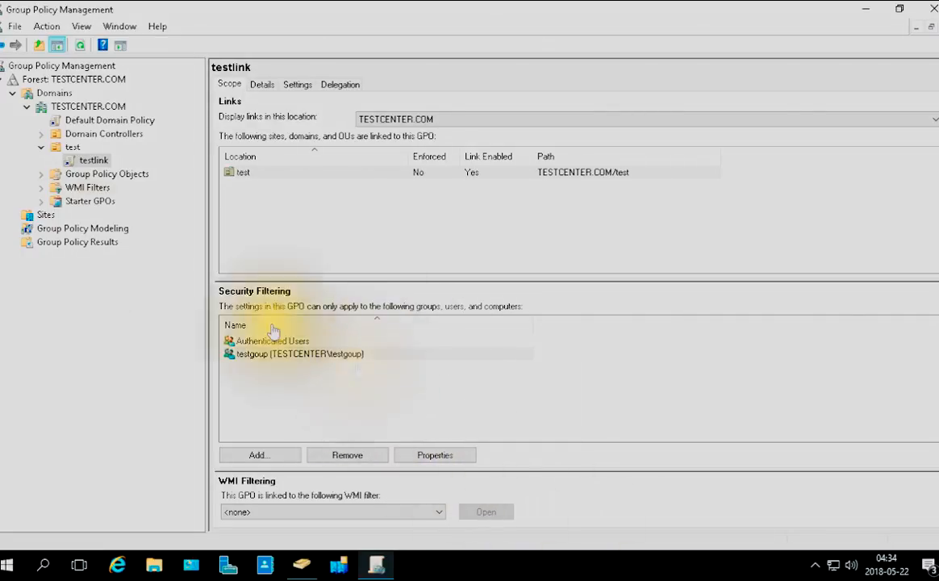
# Open the testlink GPO for editing in a maximized Group Policy Management Editor window
pyautogui.click(92, 161)
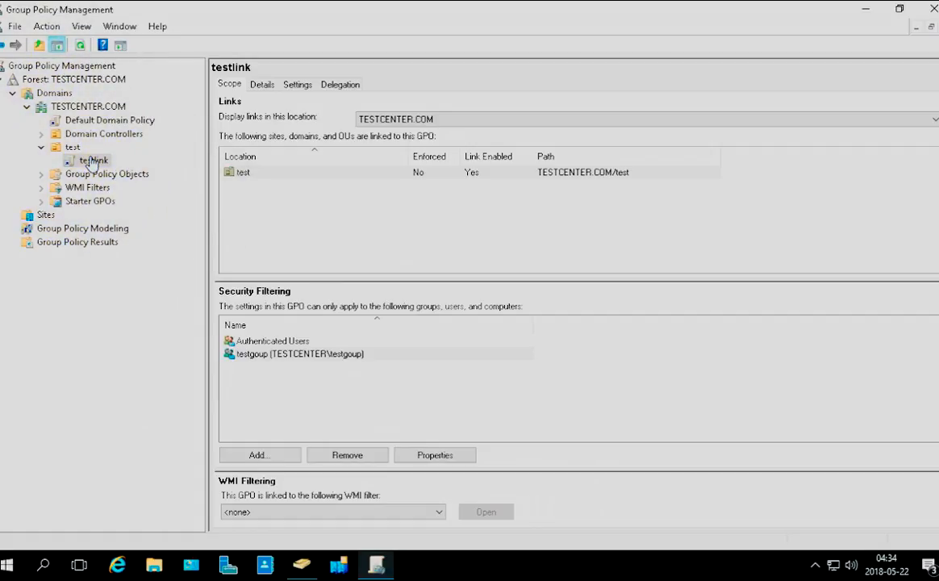
pyautogui.rightClick(82, 162)
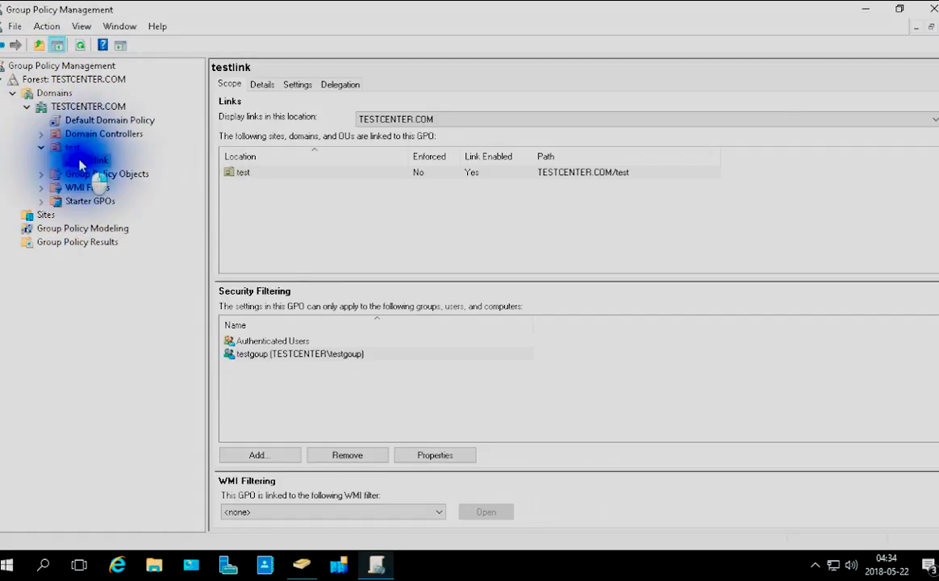
pyautogui.click(119, 175)
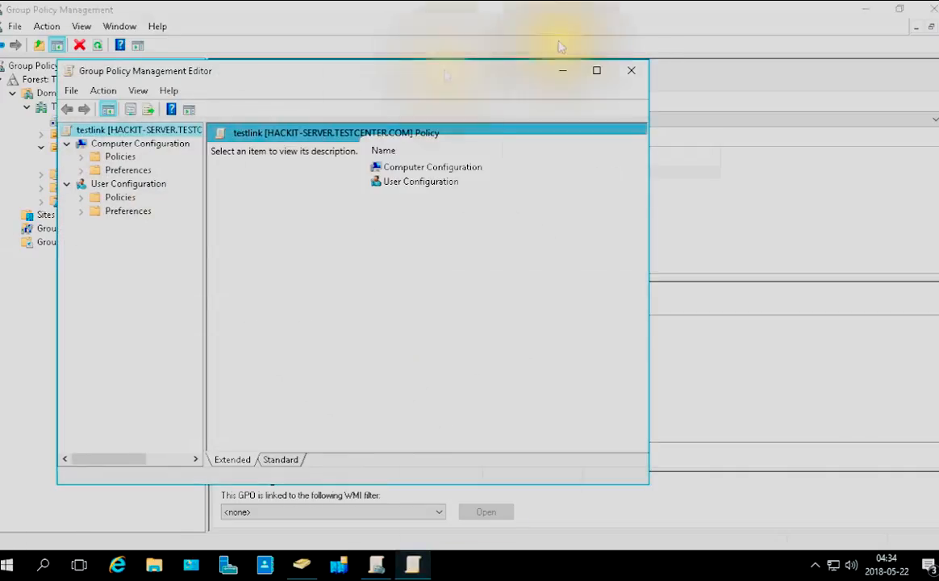
pyautogui.click(595, 70)
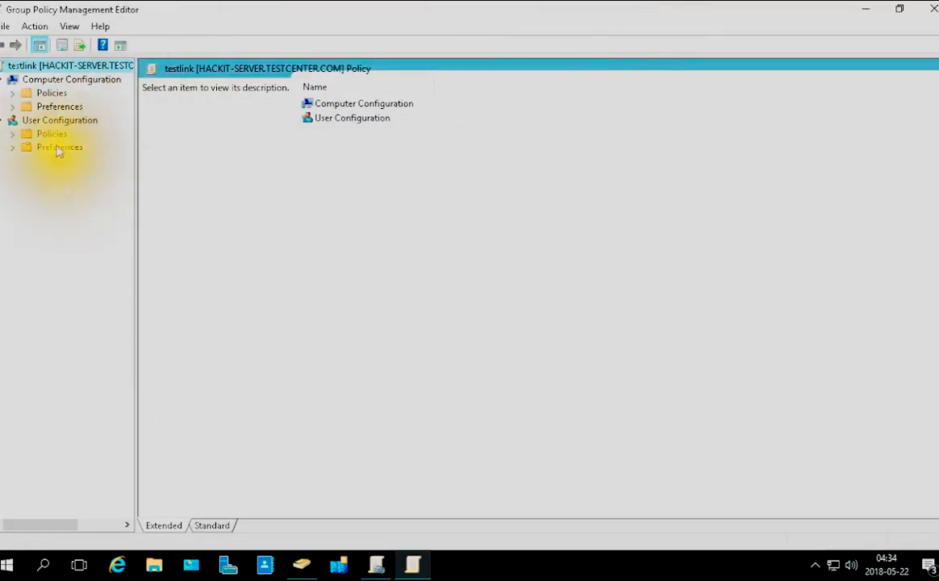
# Expand the Policies and Preferences folders under Computer Configuration and User Configuration, plus the computer Administrative Templates, to view their categories
pyautogui.click(28, 80)
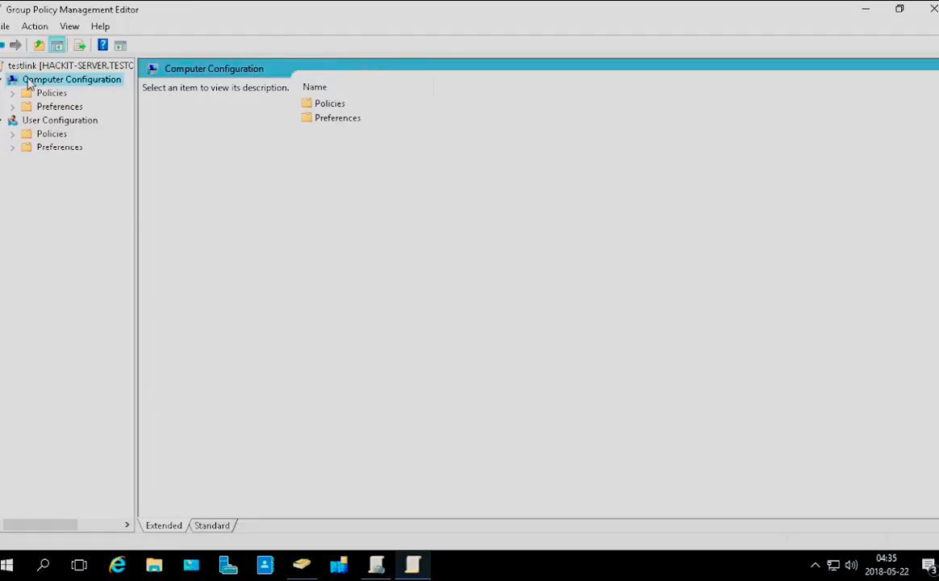
pyautogui.click(12, 106)
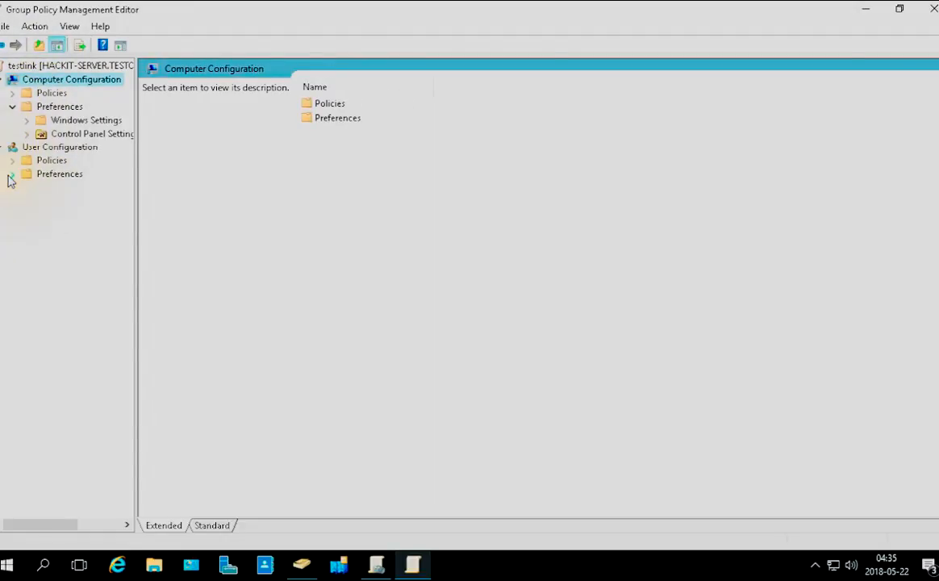
pyautogui.click(13, 160)
pyautogui.click(12, 95)
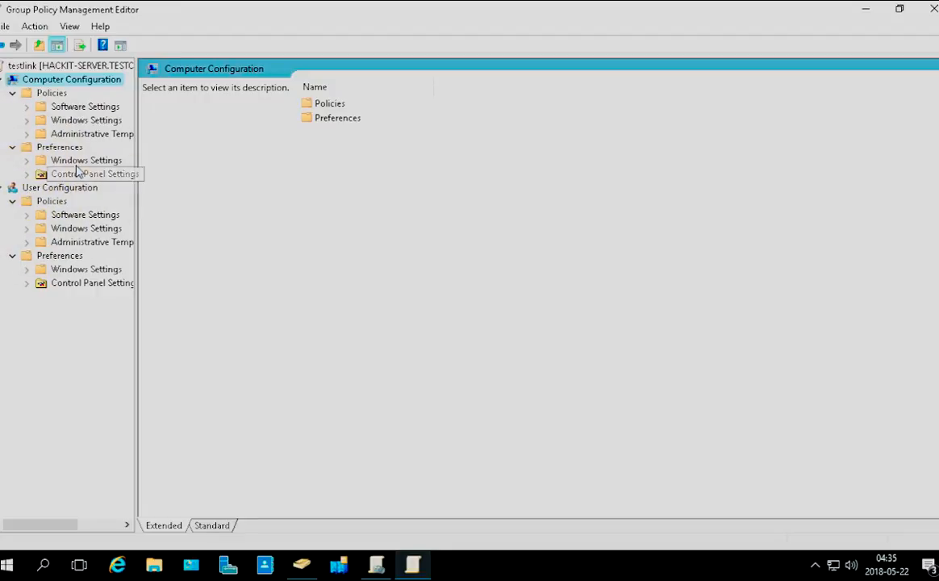
pyautogui.click(26, 133)
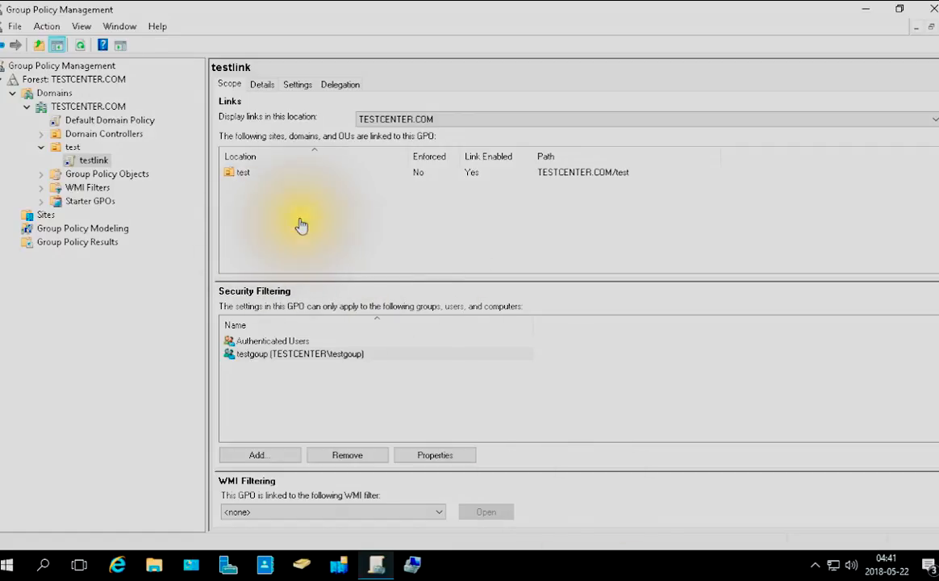
# Examine the testlink GPO's settings report in Group Policy Management with all sections expanded, including the Drive Maps preferences
pyautogui.click(309, 85)
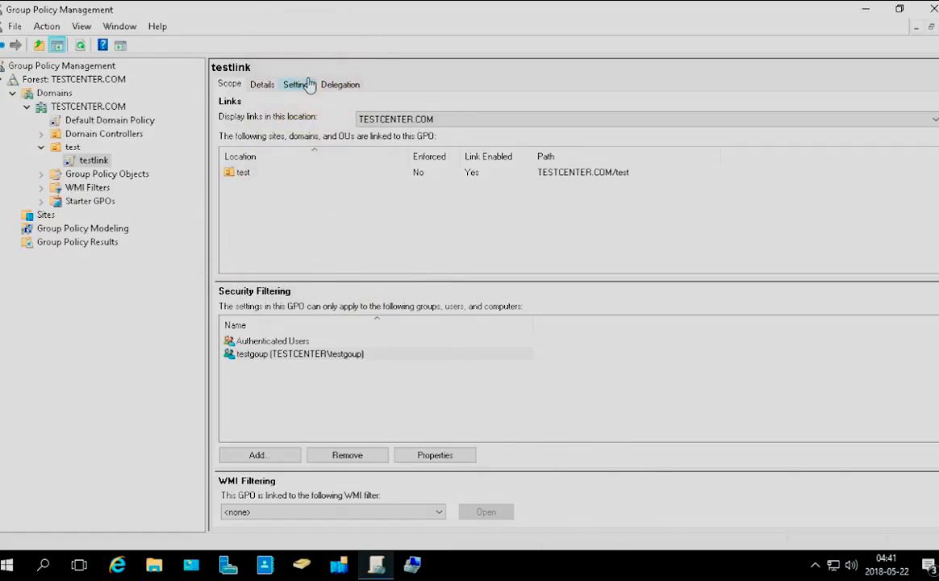
pyautogui.click(299, 84)
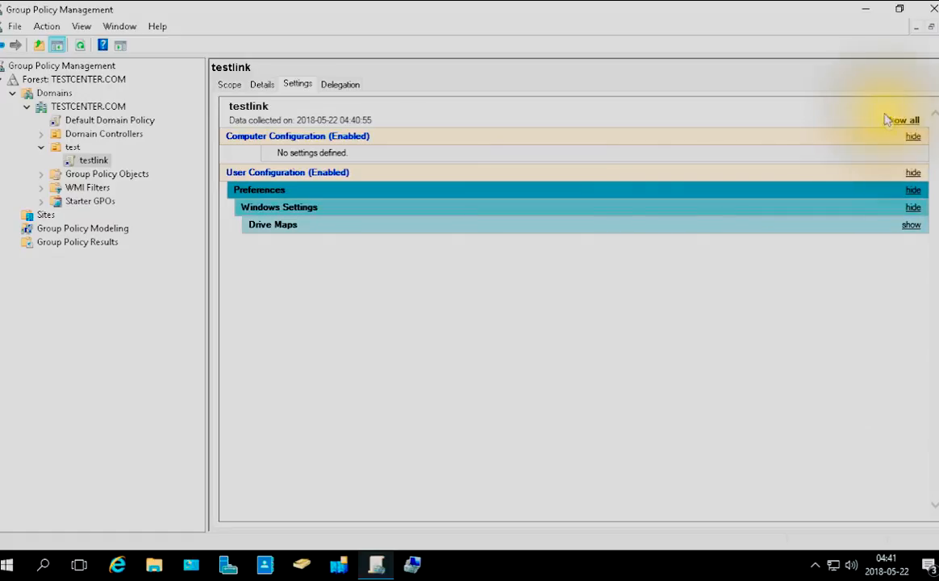
pyautogui.click(916, 119)
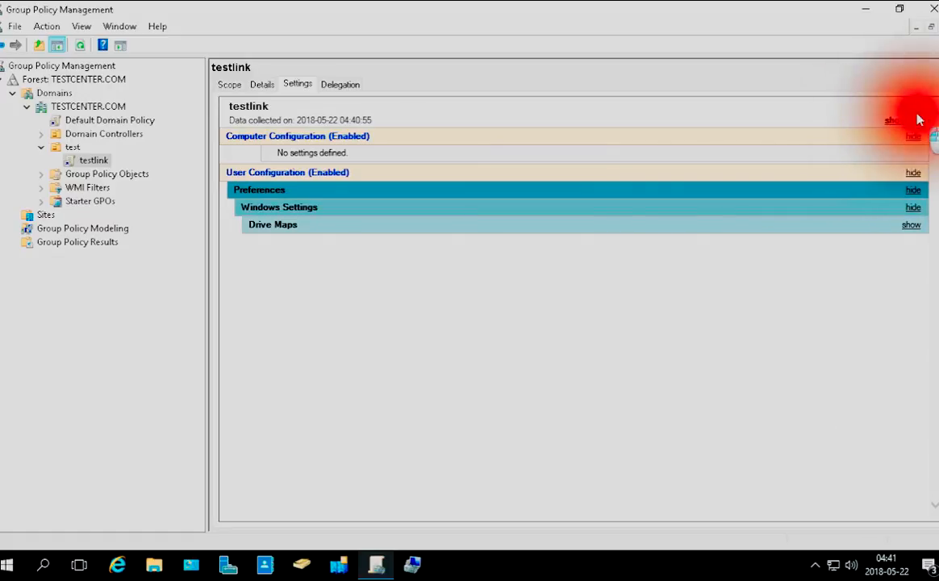
pyautogui.doubleClick(905, 120)
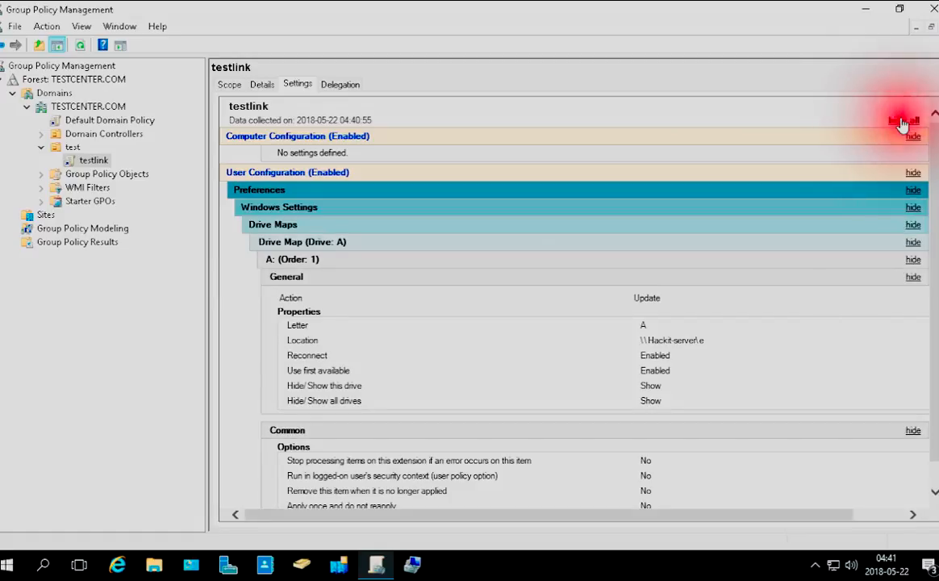
pyautogui.click(747, 249)
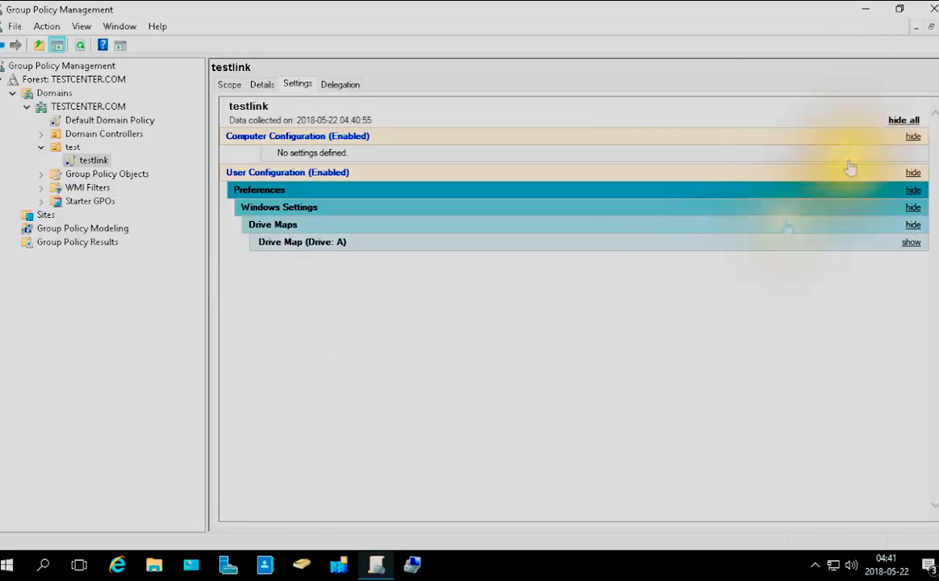
pyautogui.click(903, 121)
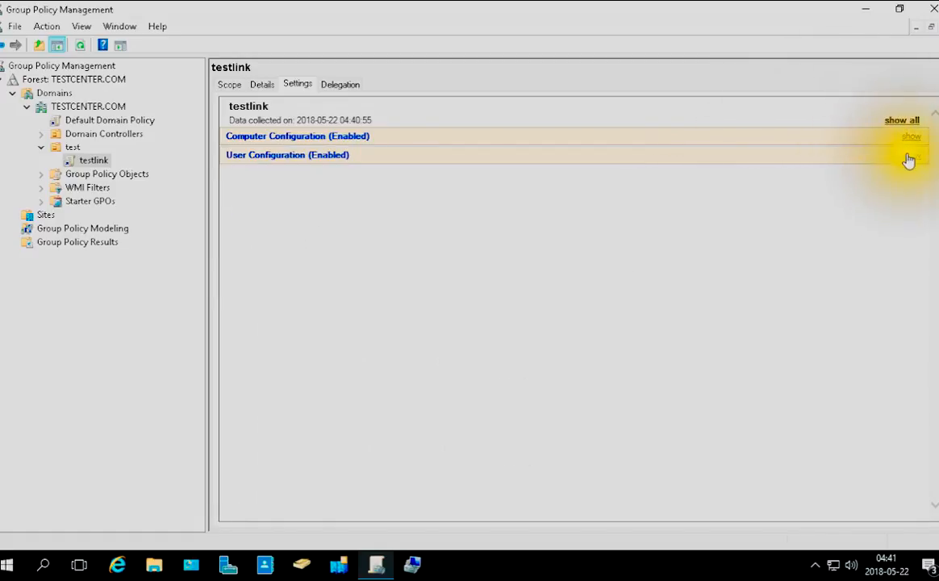
pyautogui.click(910, 156)
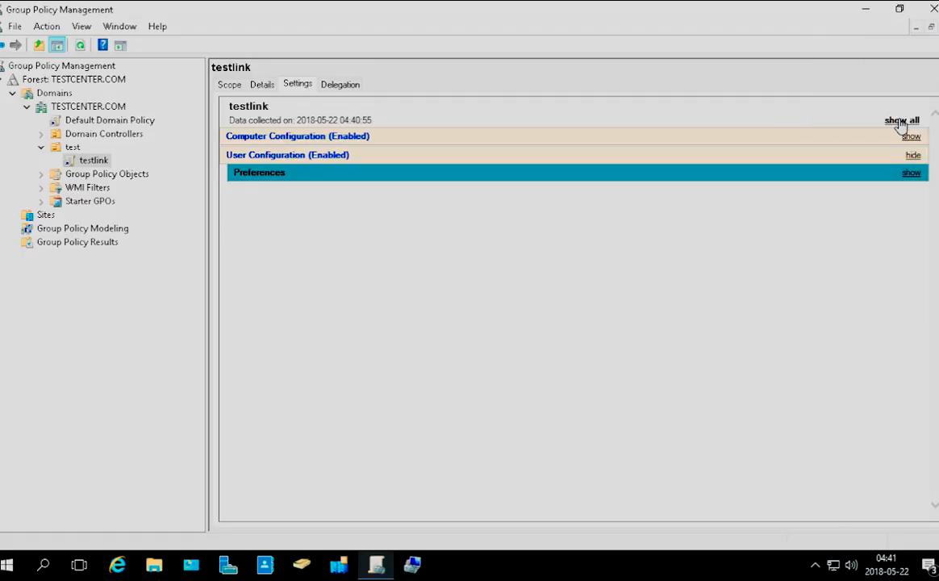
pyautogui.click(902, 121)
pyautogui.scroll(-2, 674, 313)
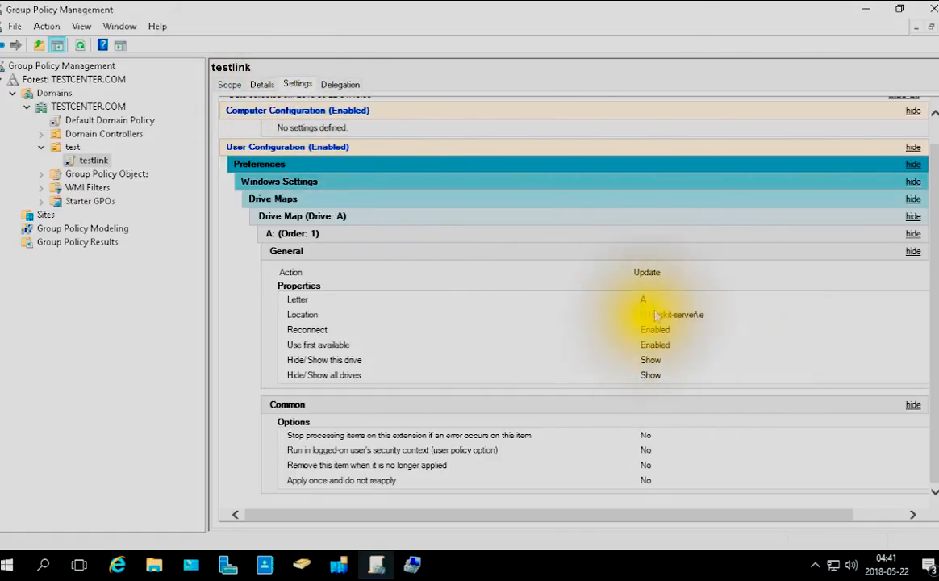
# Switch to File Explorer, open the properties of the work folder (E:) drive and review its NFS and network sharing
pyautogui.click(153, 562)
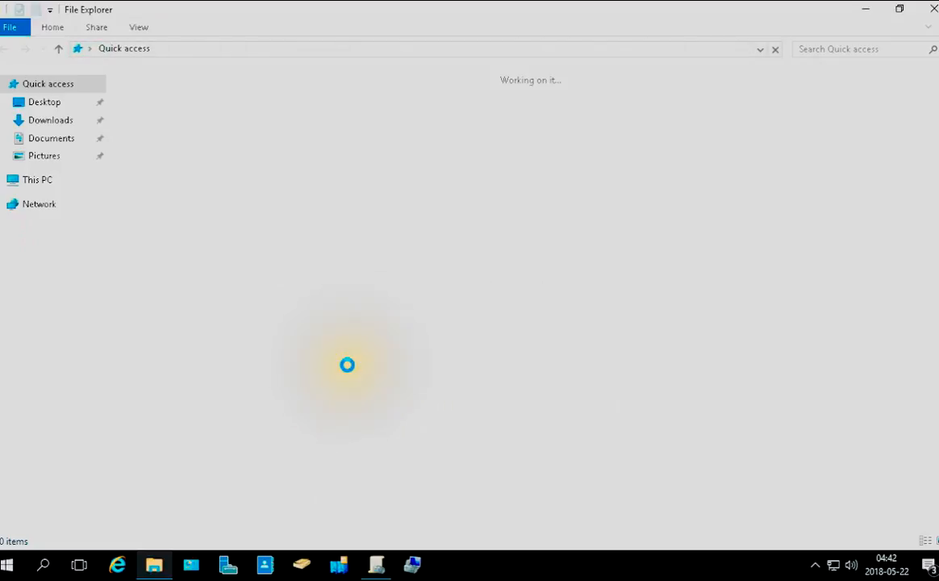
pyautogui.click(64, 180)
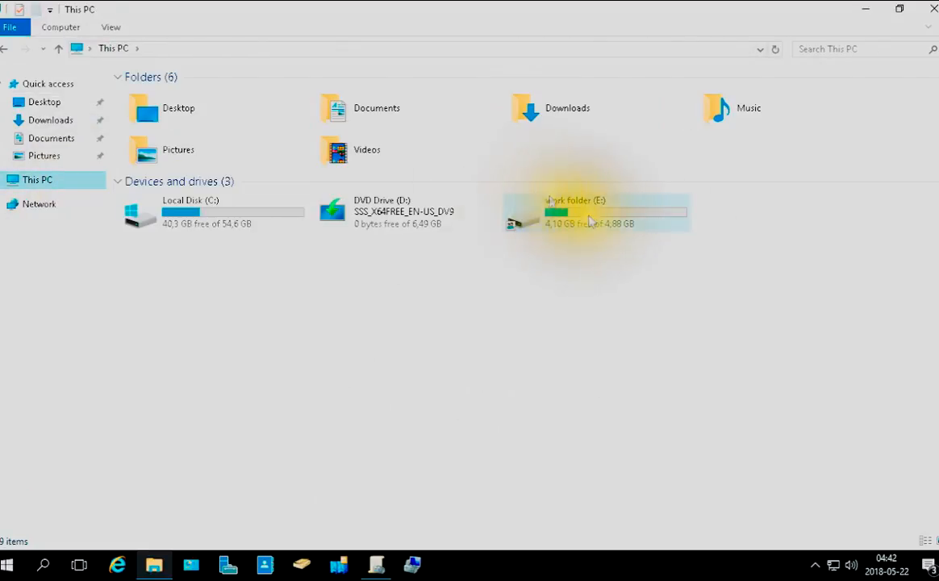
pyautogui.click(609, 234)
pyautogui.doubleClick(607, 228)
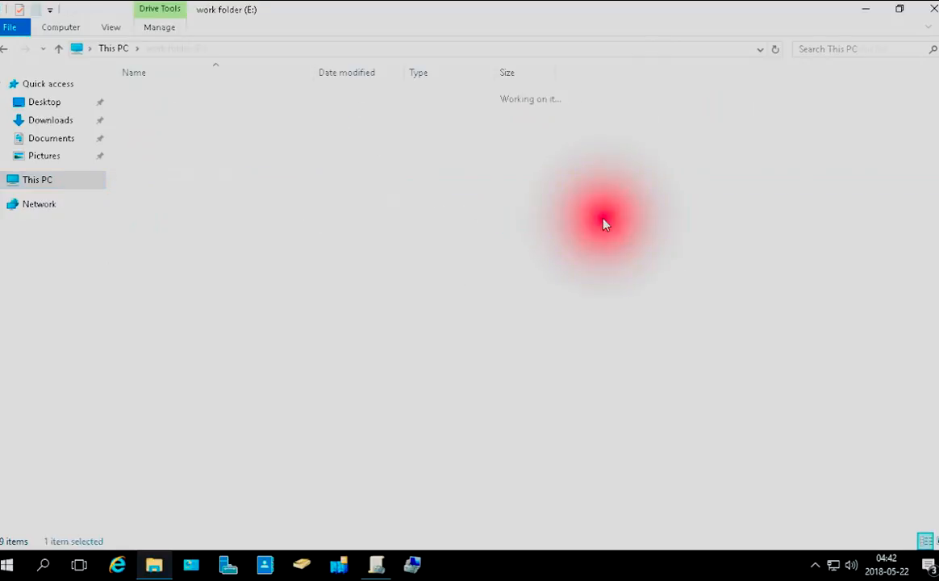
pyautogui.rightClick(252, 162)
pyautogui.click(337, 348)
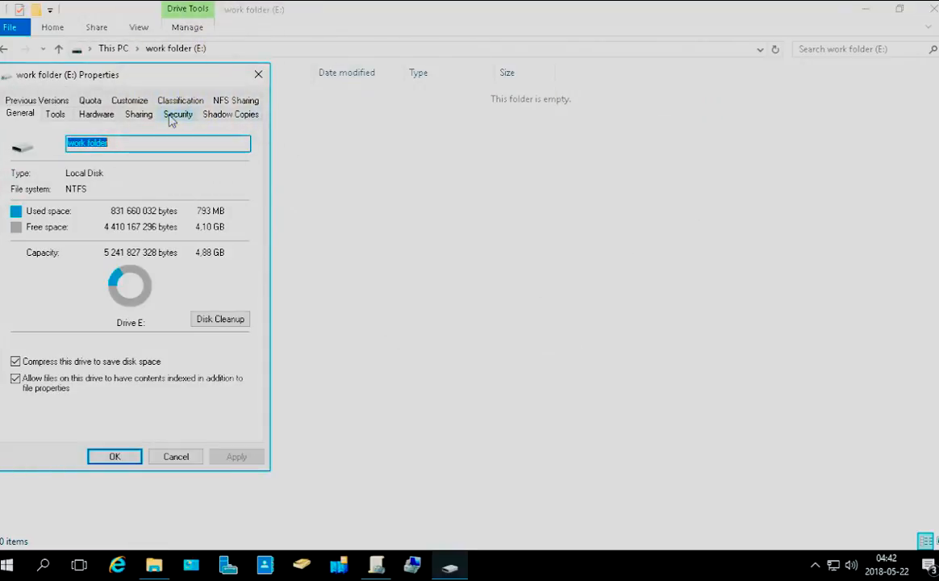
pyautogui.click(234, 98)
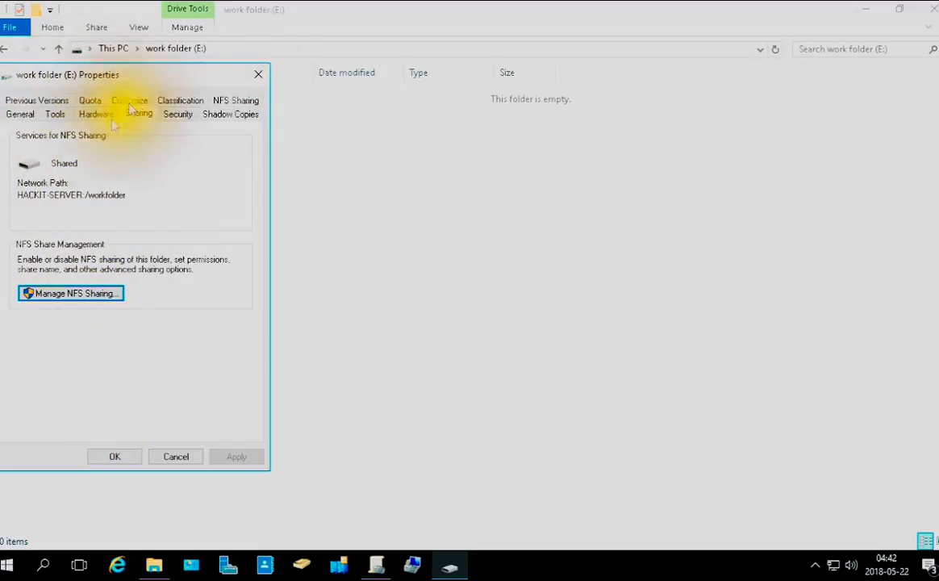
pyautogui.click(136, 113)
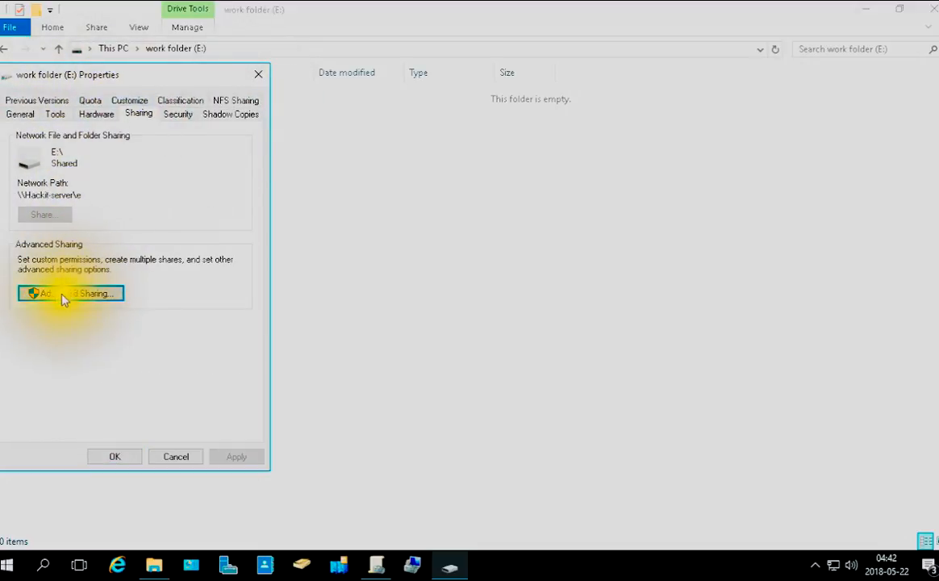
# Allow Everyone the Modify permission on the work folder (E:) drive and close its properties
pyautogui.click(169, 119)
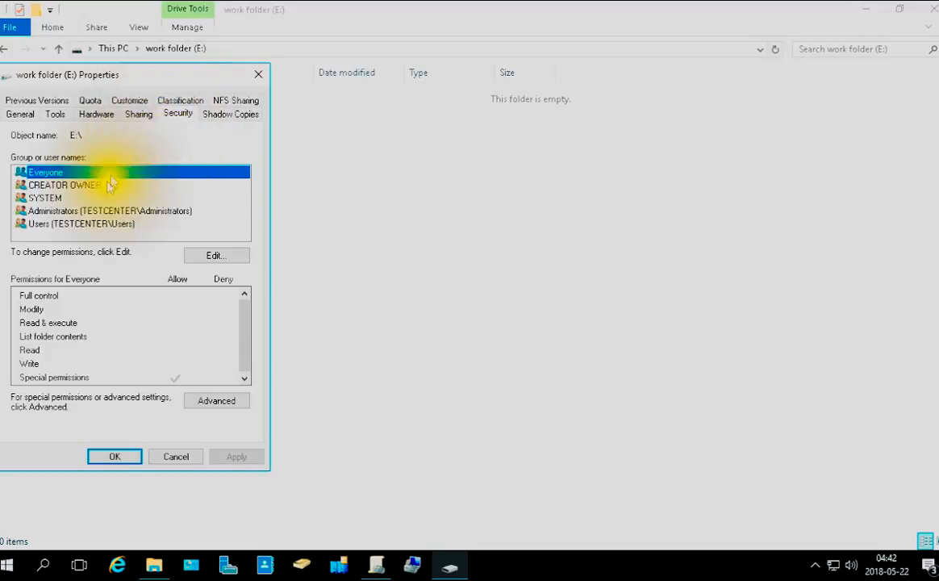
pyautogui.click(212, 257)
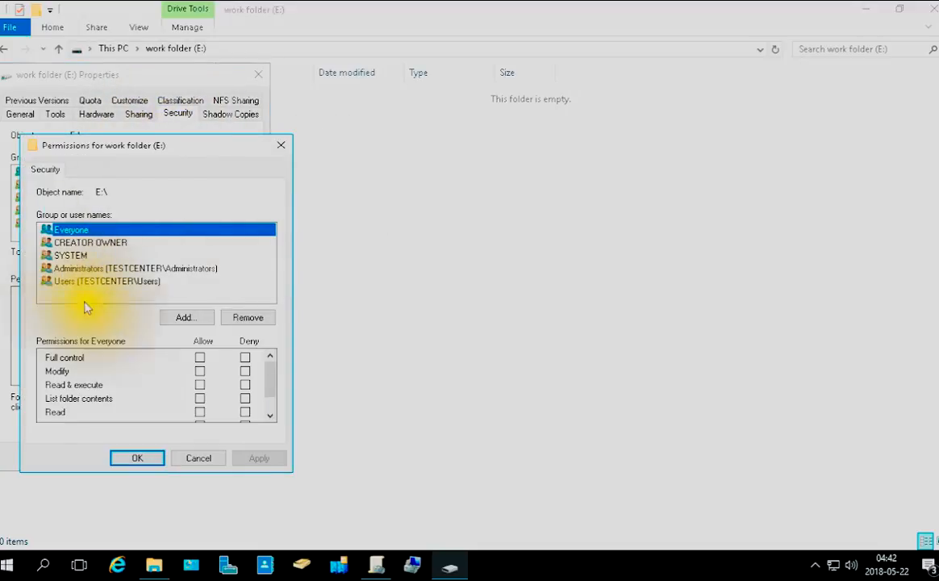
pyautogui.click(200, 372)
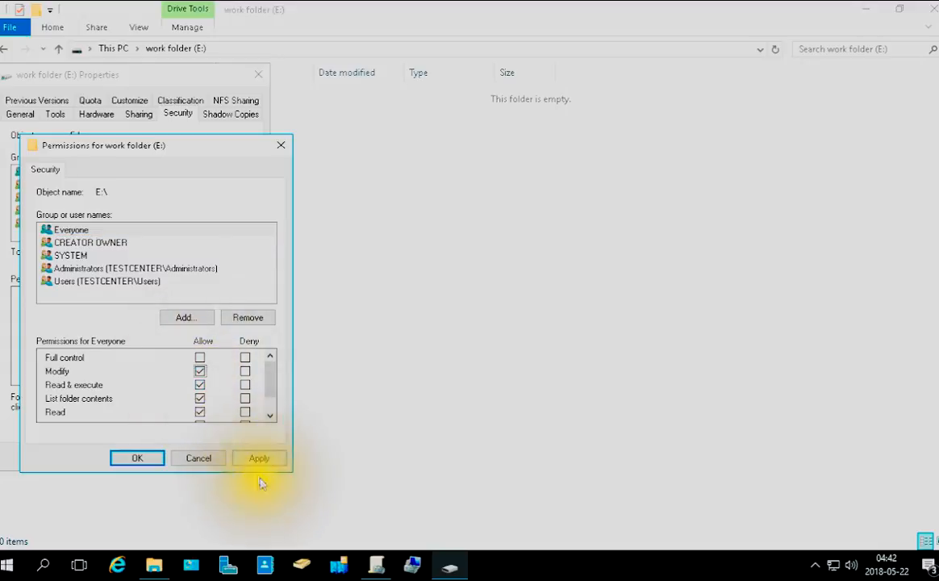
pyautogui.click(260, 459)
pyautogui.click(150, 458)
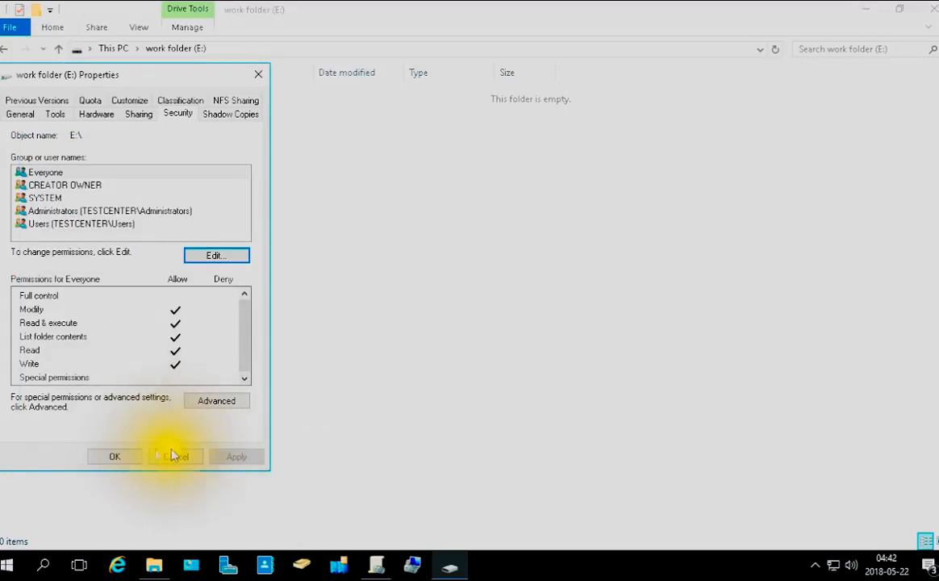
pyautogui.click(115, 456)
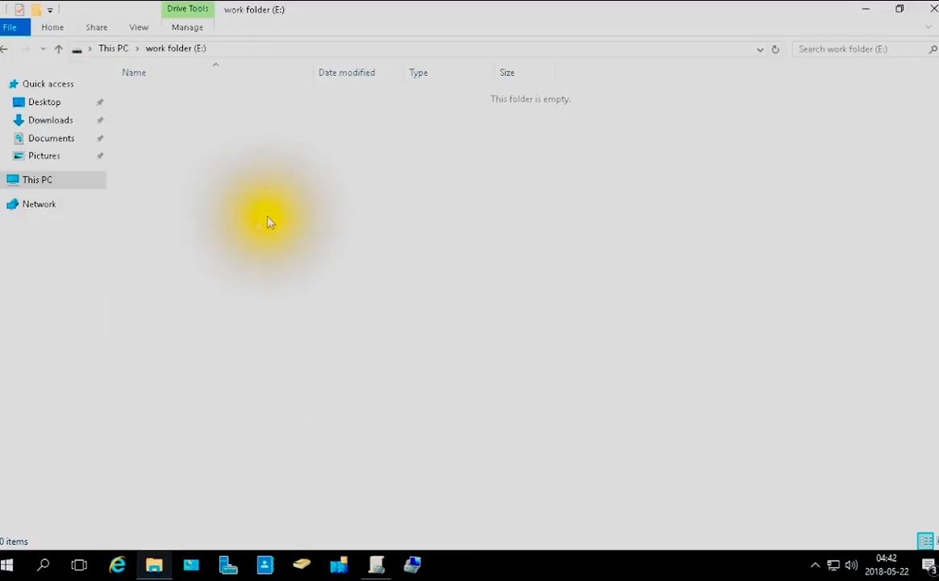
# Create a folder with the default name in the work folder (E:) drive, return to This PC and close File Explorer
pyautogui.rightClick(248, 212)
pyautogui.click(341, 374)
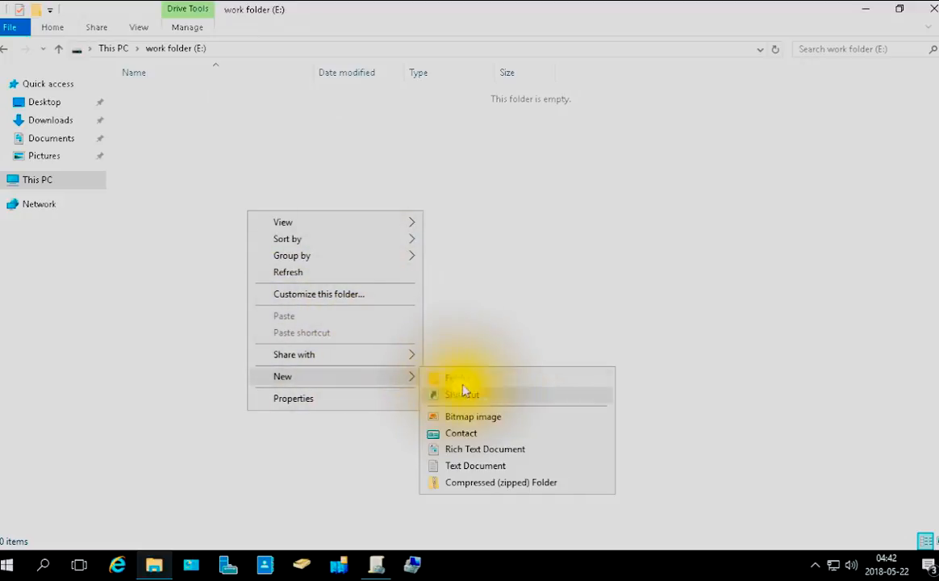
pyautogui.click(464, 390)
pyautogui.click(231, 262)
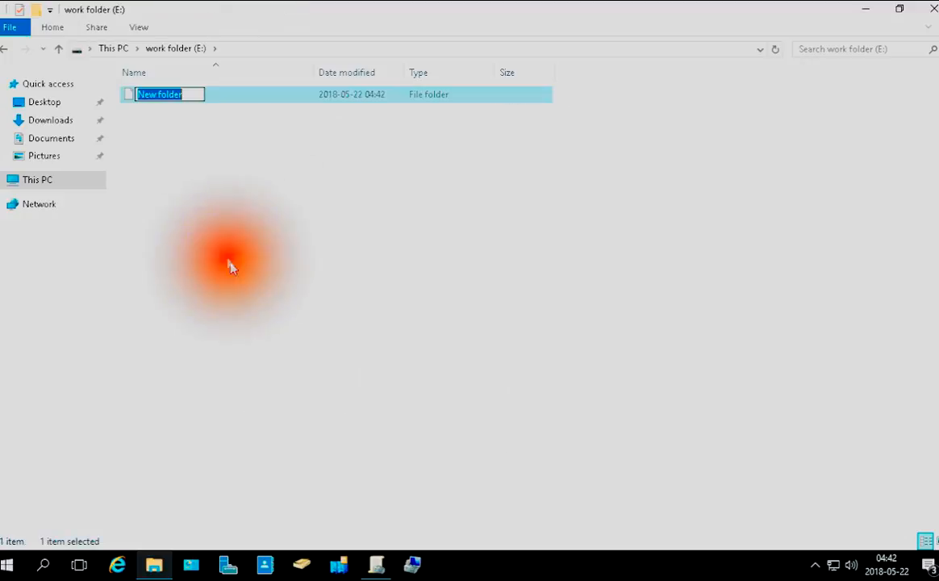
pyautogui.click(121, 50)
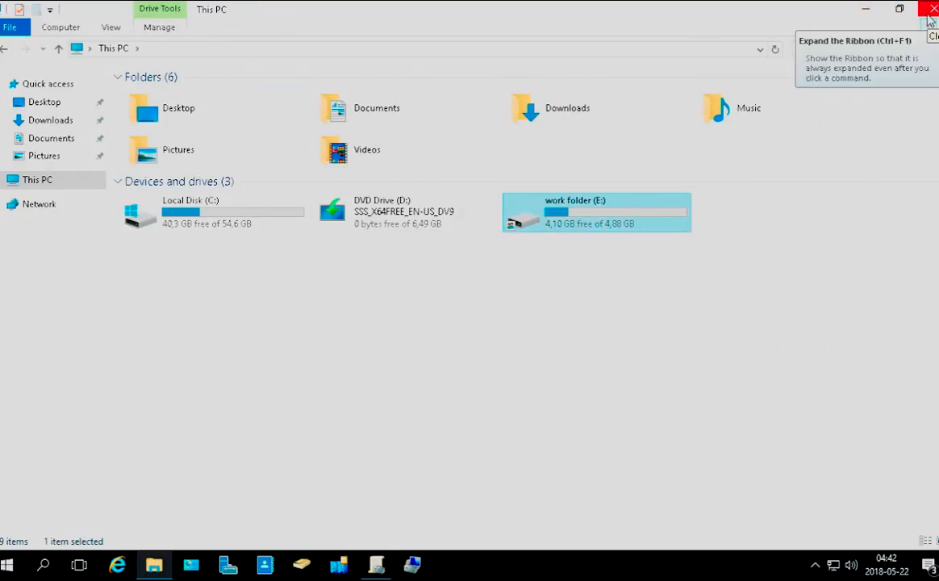
pyautogui.click(932, 10)
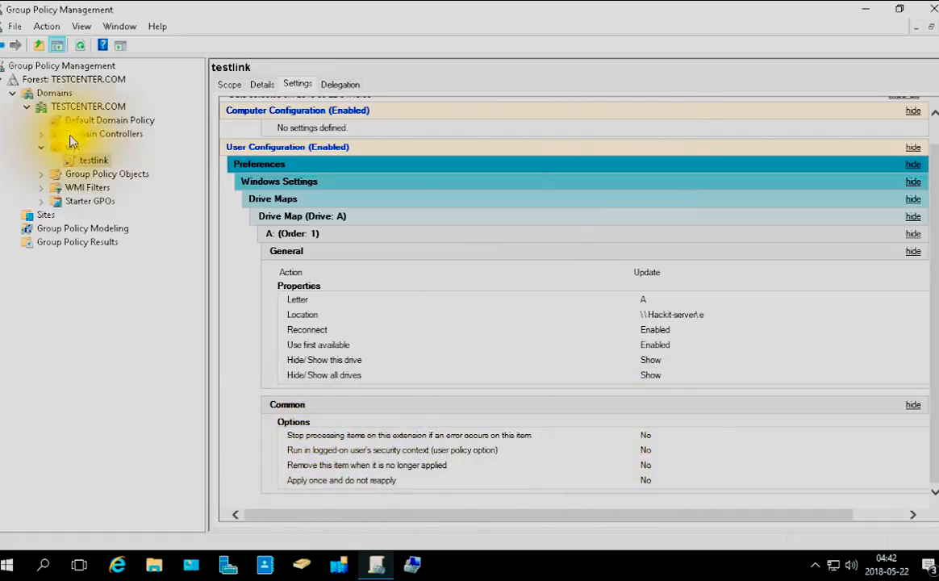
# Open the testlink GPO for editing and display the Drive Maps preferences under User Configuration's Windows Settings
pyautogui.scroll(1, 513, 323)
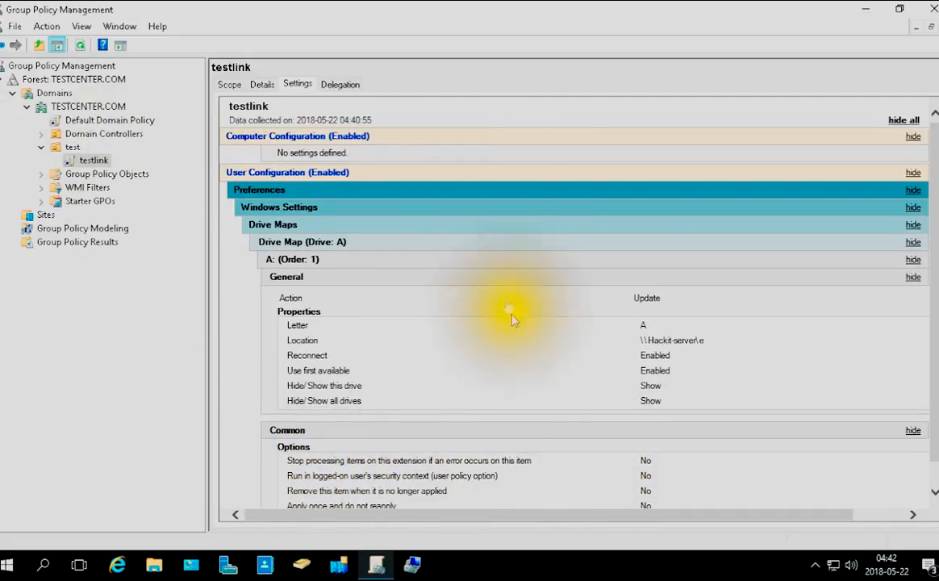
pyautogui.rightClick(94, 159)
pyautogui.click(112, 158)
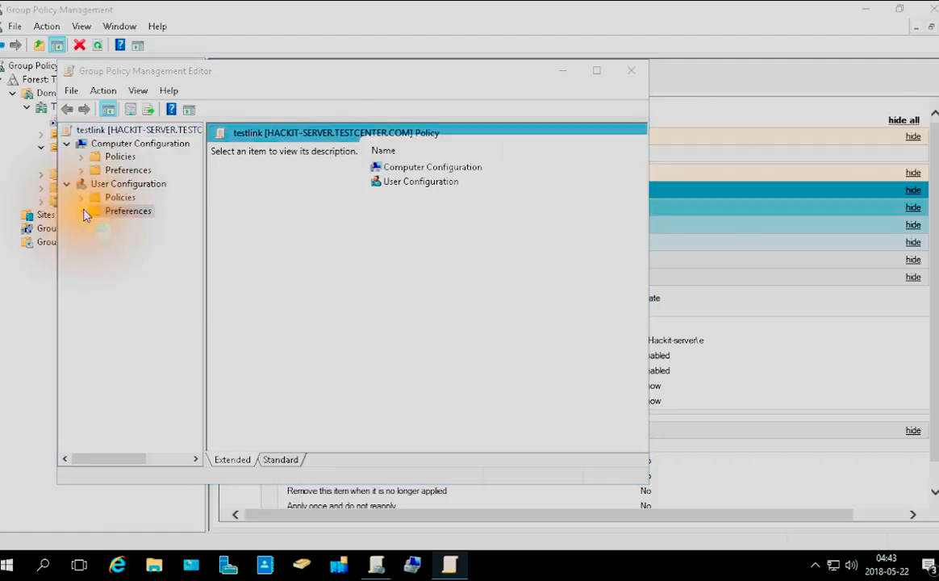
pyautogui.doubleClick(91, 212)
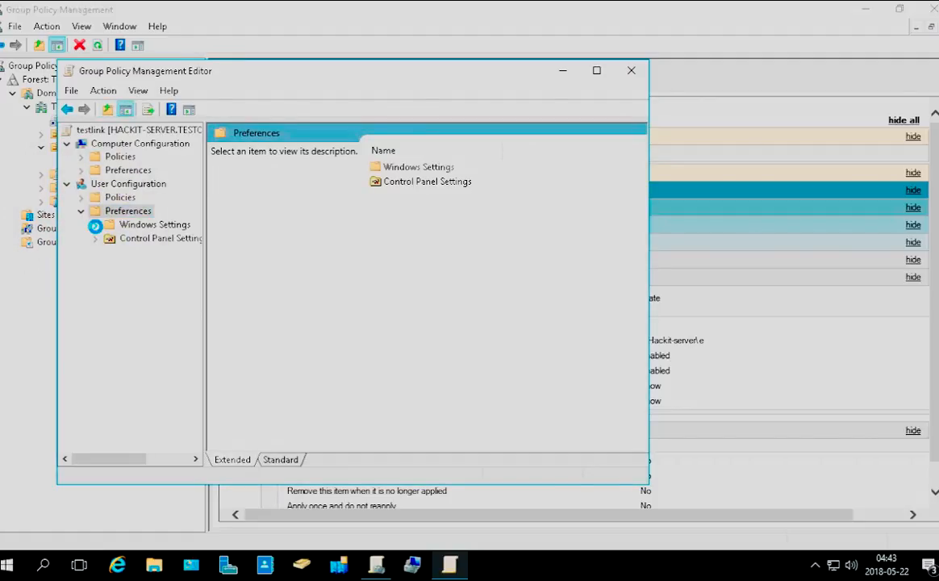
pyautogui.click(96, 226)
pyautogui.click(158, 252)
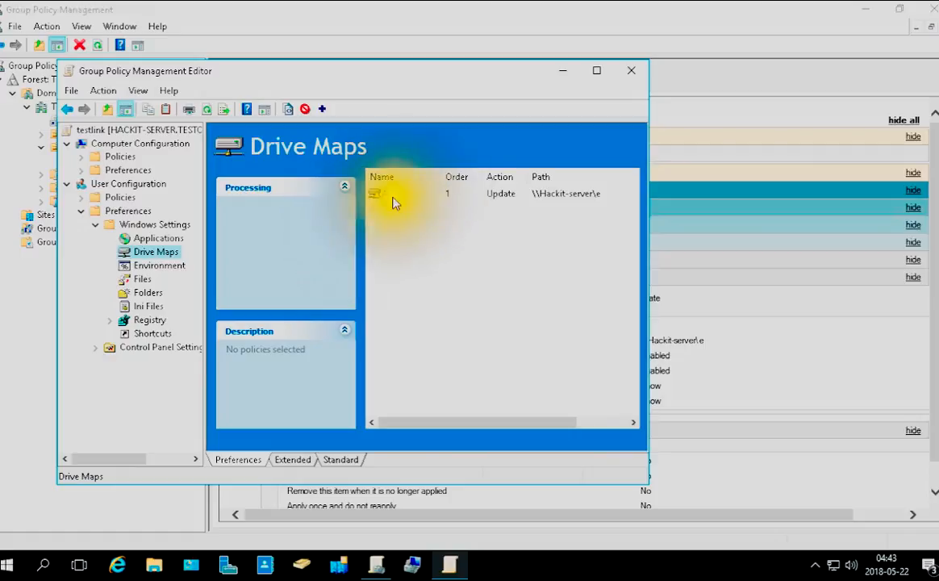
# Review the general properties of the A: drive map, including its location, reconnect and visibility options, and accept them
pyautogui.rightClick(405, 242)
pyautogui.moveTo(455, 251)
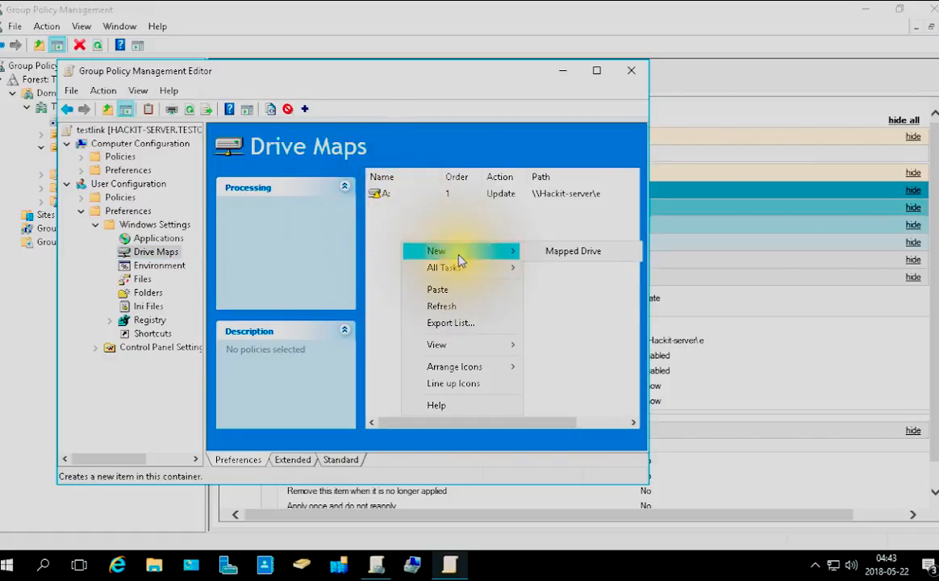
pyautogui.click(399, 198)
pyautogui.doubleClick(399, 199)
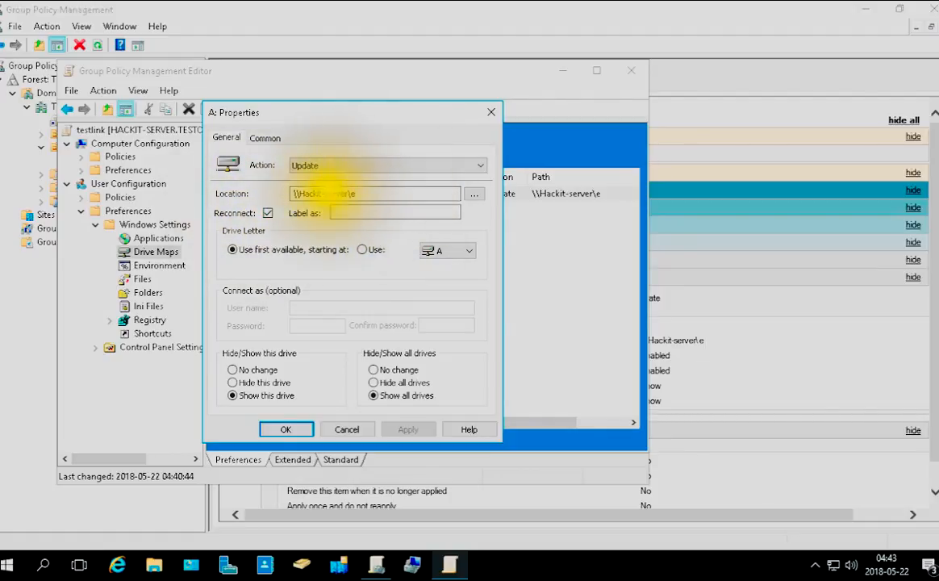
pyautogui.click(365, 215)
pyautogui.click(260, 215)
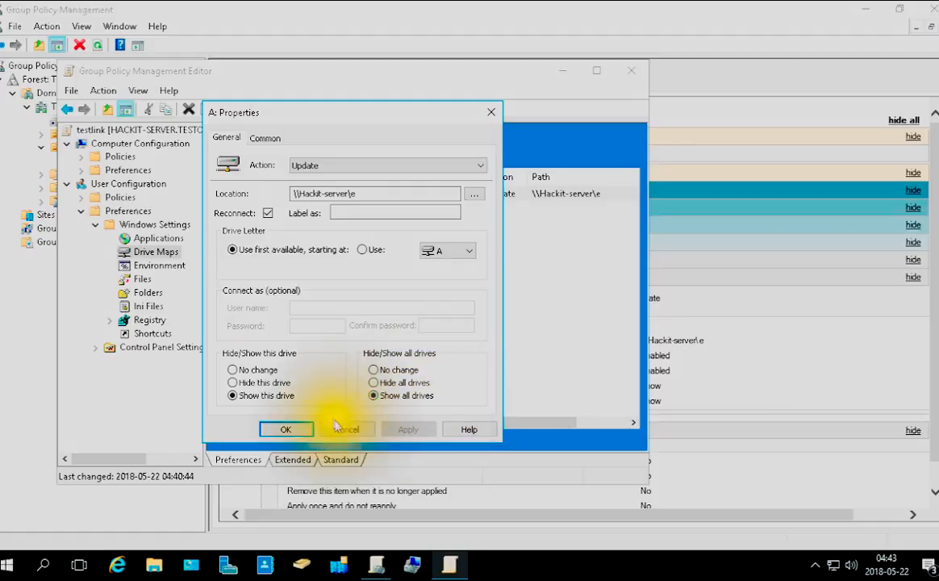
pyautogui.click(309, 429)
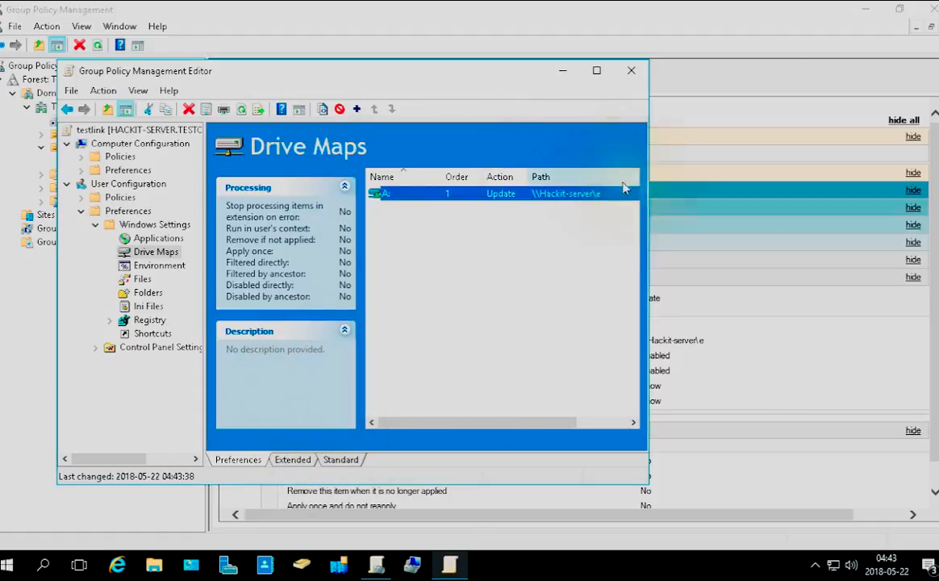
# Close the testlink policy editor and the Group Policy Management console to return to the desktop
pyautogui.click(631, 72)
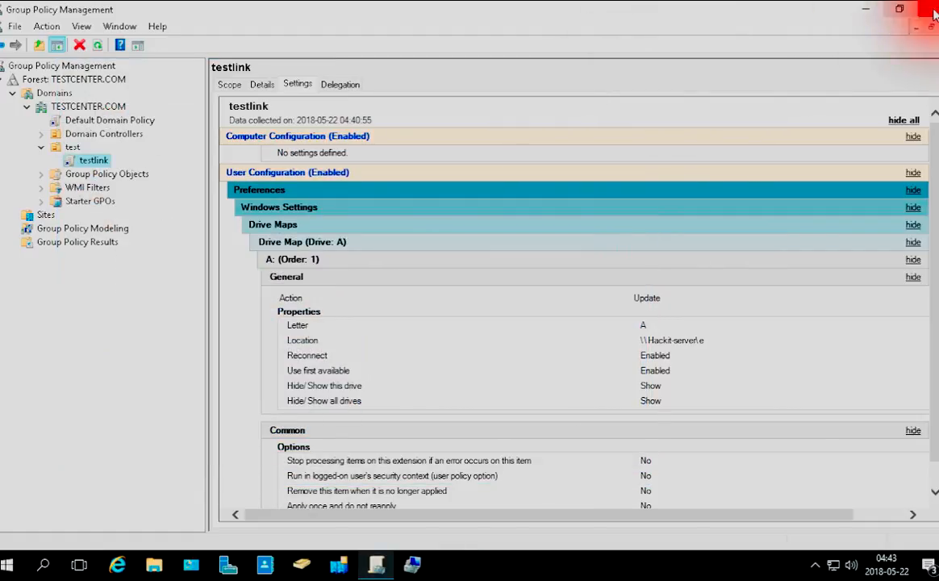
pyautogui.click(930, 10)
pyautogui.click(514, 245)
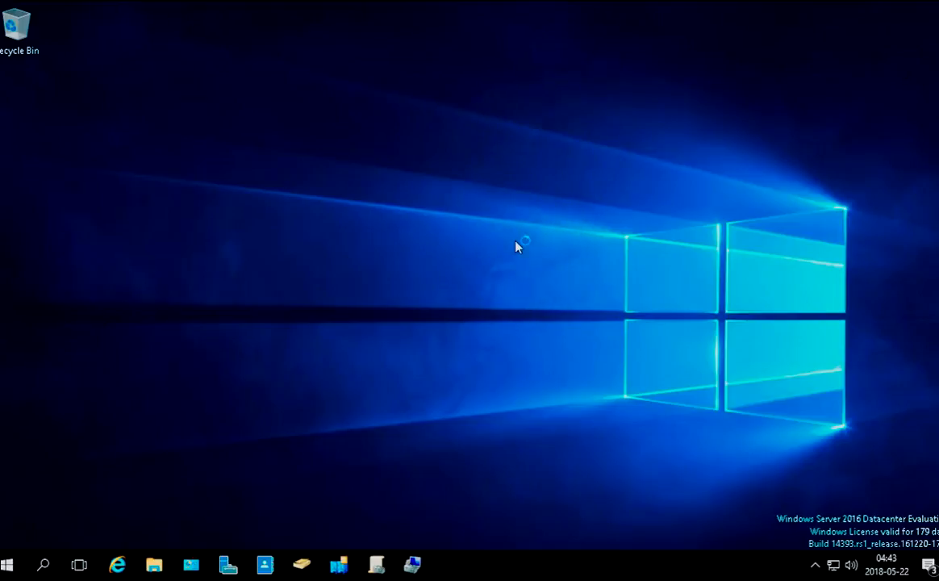